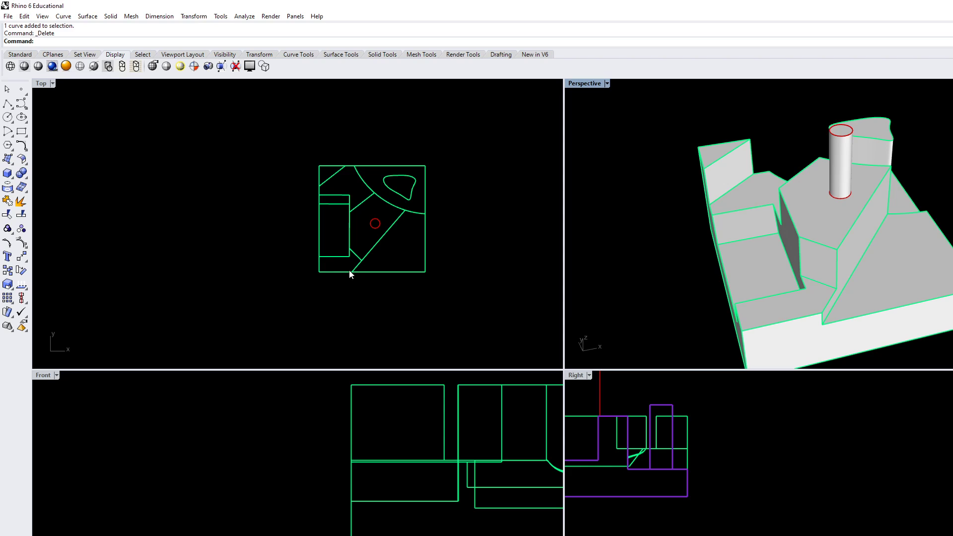
Step: Delete the extruded column with the rounded triangular outline inside the block's curved corner recess
{"action": "right_click_drag", "start_coordinate": [722, 309], "coordinate": [677, 256]}
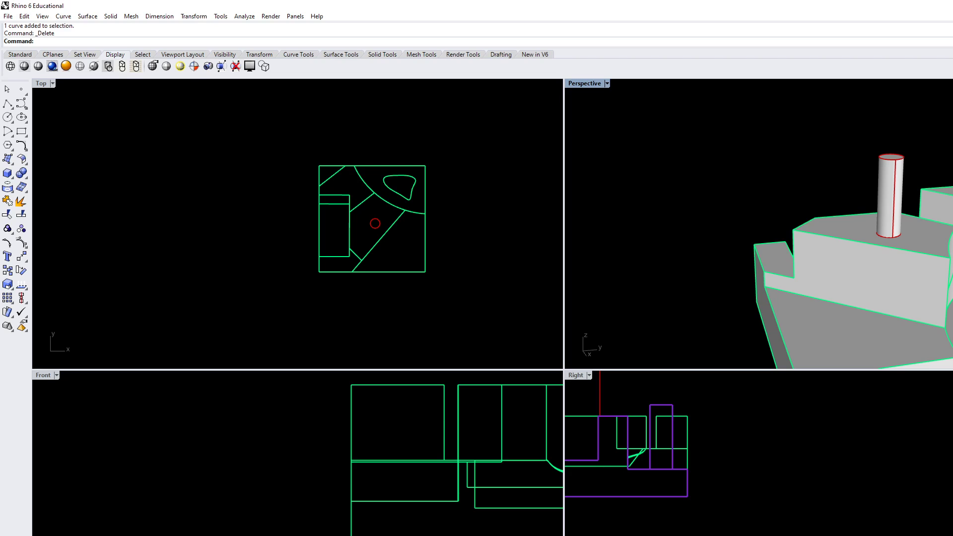
{"action": "left_click", "coordinate": [413, 191]}
{"action": "right_click_drag", "start_coordinate": [744, 278], "coordinate": [714, 258]}
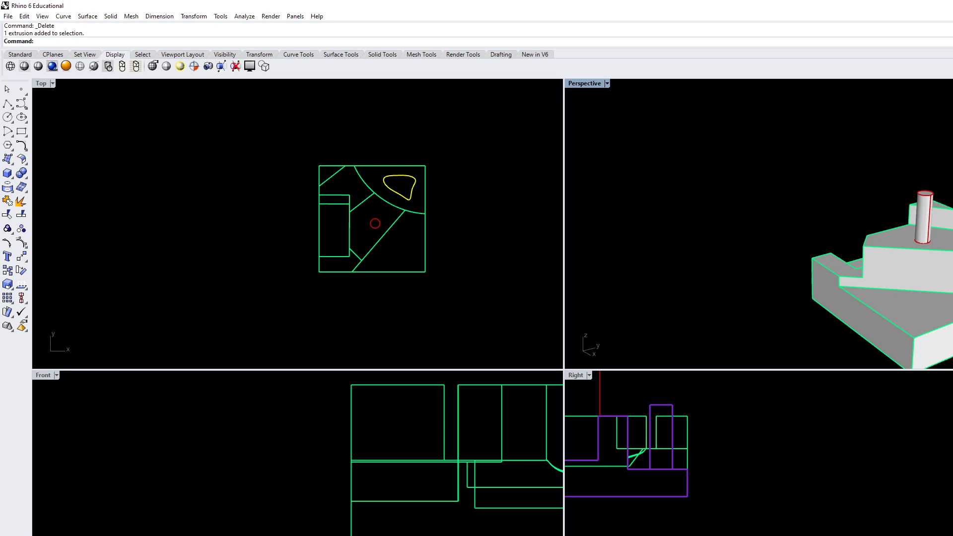
{"action": "key", "text": "Delete"}
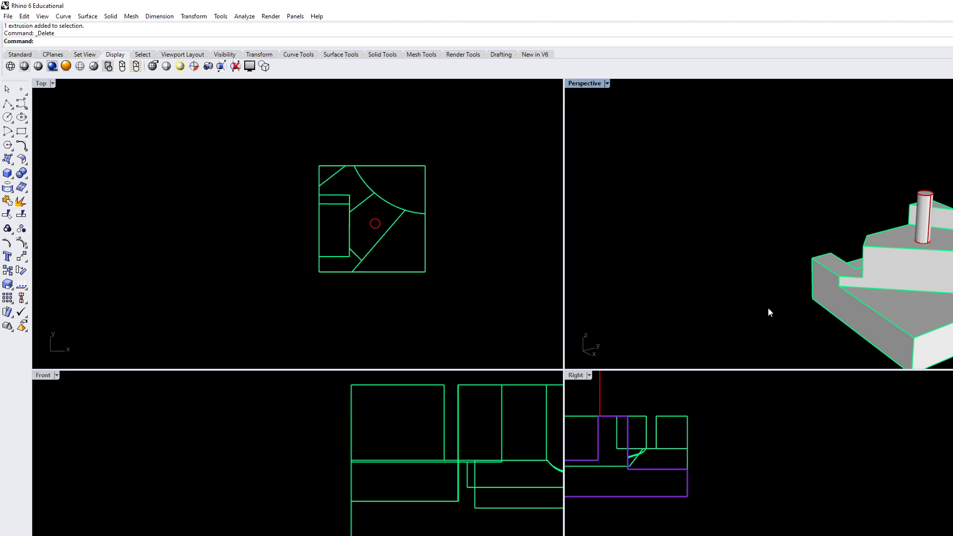
Step: Turn Ortho off and draw a diagonal single-segment polyline in the Top view, running from the rectangular recess across the central raised block's lower end
{"action": "left_click", "coordinate": [21, 103]}
{"action": "scroll", "coordinate": [266, 216], "scroll_direction": "up", "scroll_amount": 1}
{"action": "scroll", "coordinate": [400, 268], "scroll_direction": "up", "scroll_amount": 3}
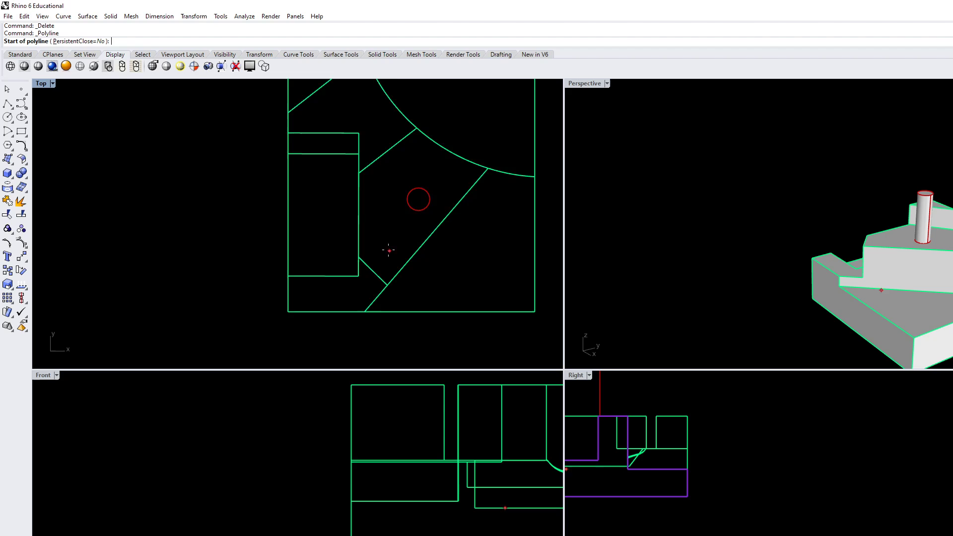
{"action": "left_click", "coordinate": [313, 201]}
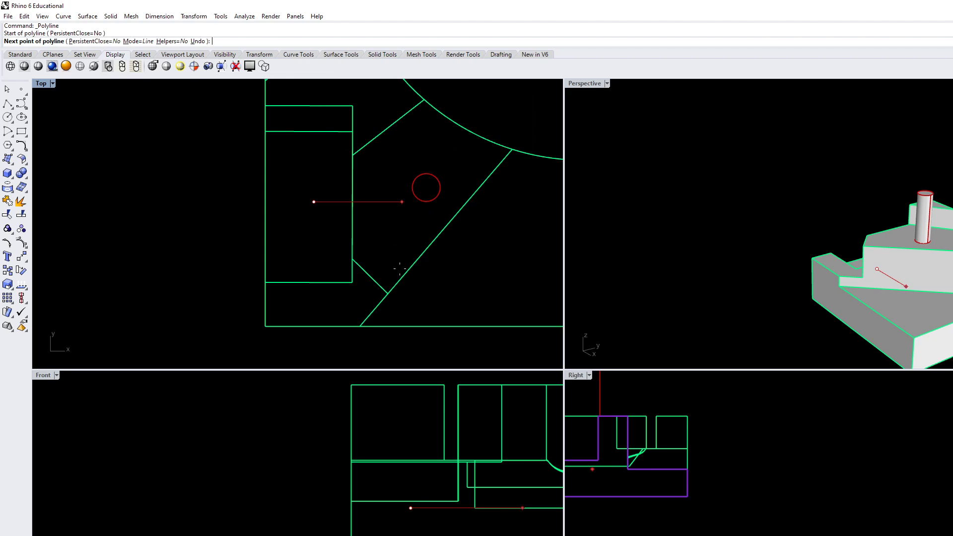
{"action": "key", "text": "F8"}
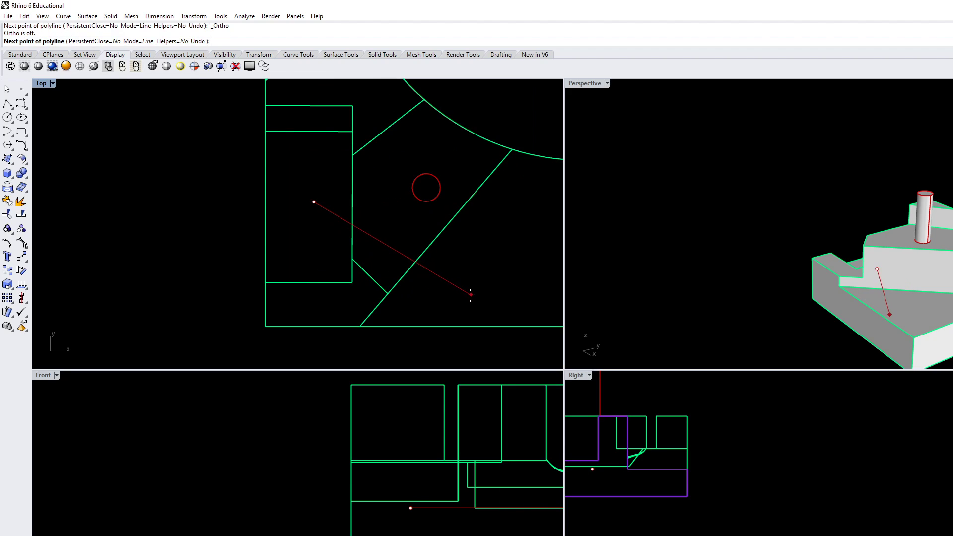
{"action": "left_click", "coordinate": [469, 297]}
{"action": "scroll", "coordinate": [471, 298], "scroll_direction": "down", "scroll_amount": 3}
{"action": "key", "text": "Return"}
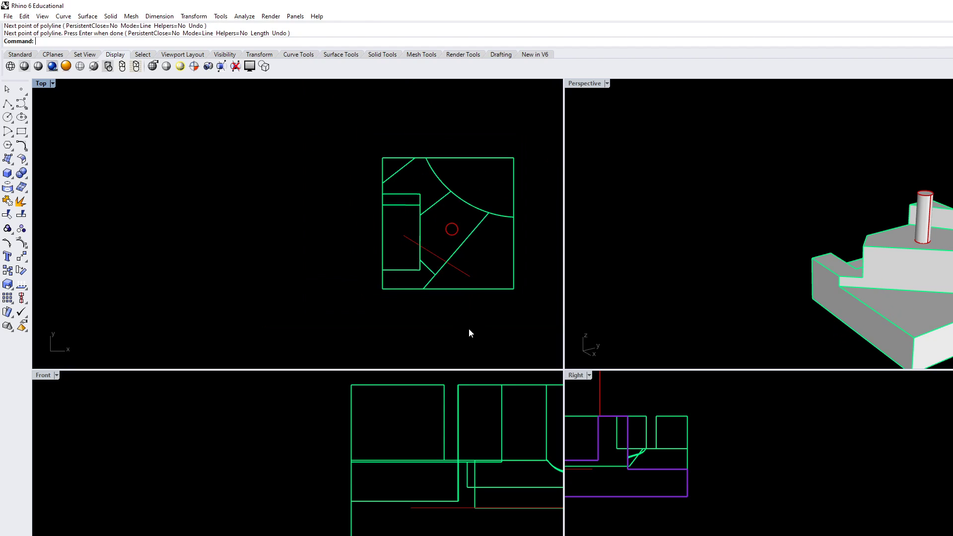
{"action": "left_click", "coordinate": [458, 273]}
{"action": "right_click_drag", "start_coordinate": [294, 475], "coordinate": [276, 485]}
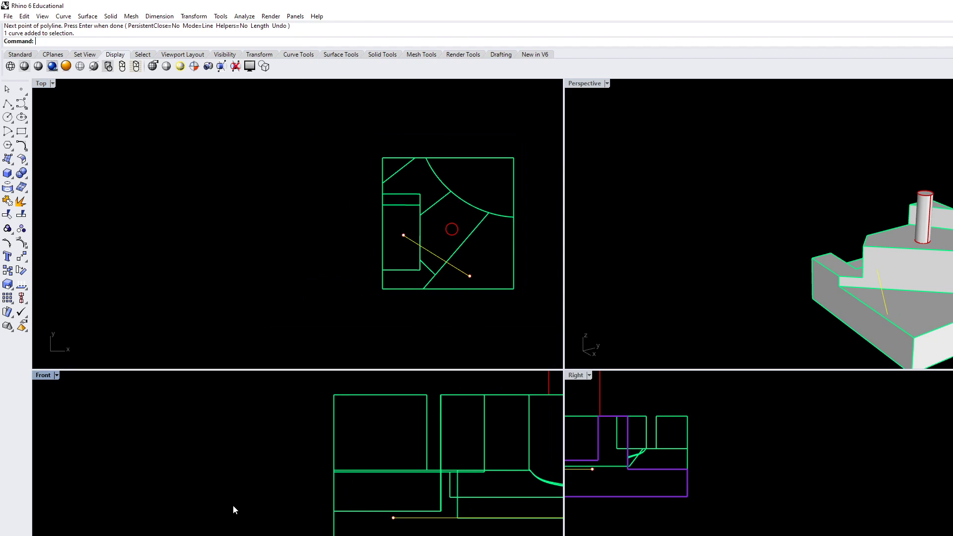
{"action": "type", "text": "Mvoe"}
{"action": "key", "text": "Return"}
{"action": "key", "text": "Escape"}
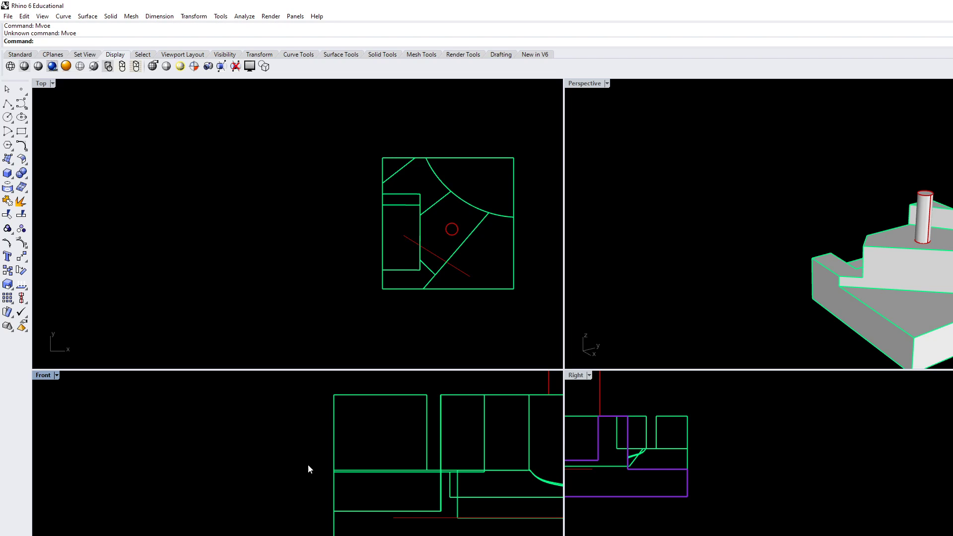
Step: Move the diagonal line straight up in the Front view with Ortho on, placing it just below the model's top surface
{"action": "left_click", "coordinate": [426, 519]}
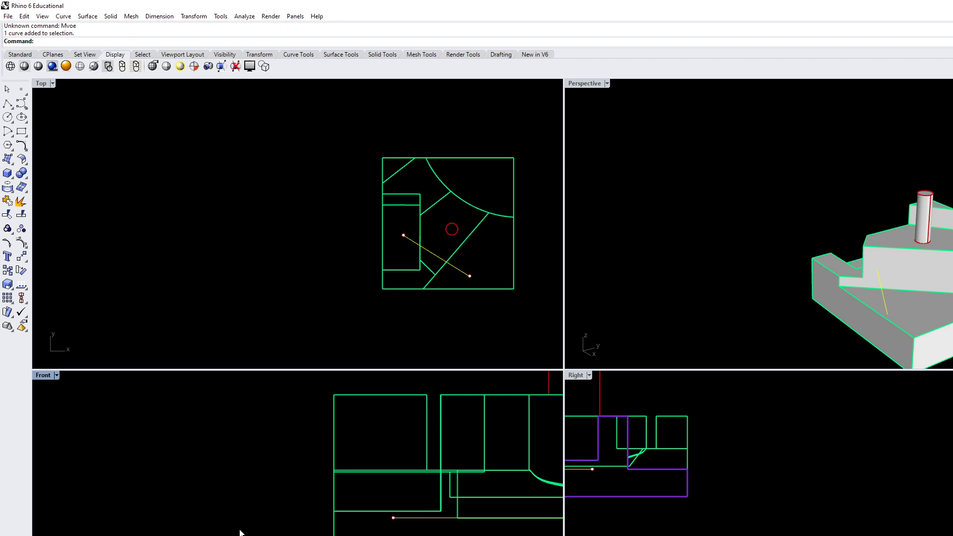
{"action": "type", "text": "Move"}
{"action": "key", "text": "Return"}
{"action": "left_click", "coordinate": [226, 524]}
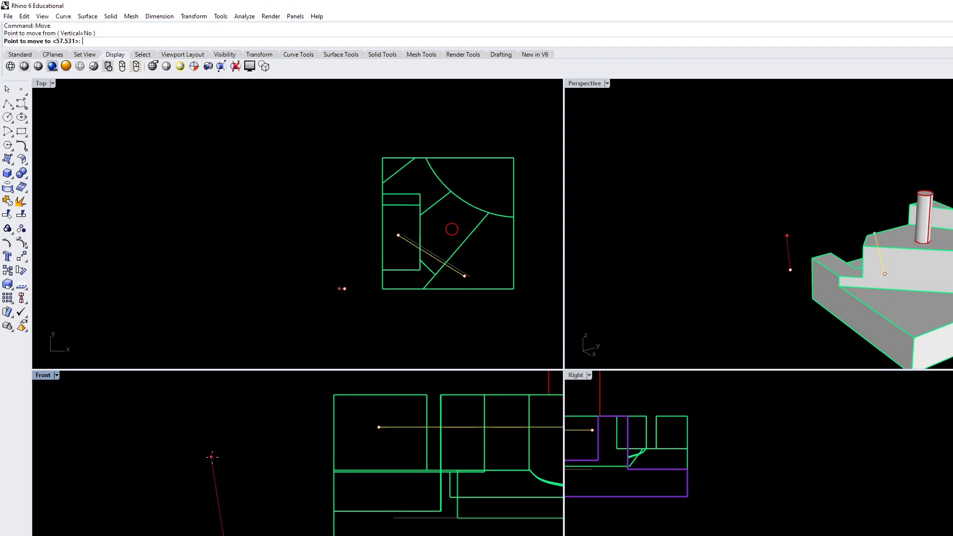
{"action": "key", "text": "F8"}
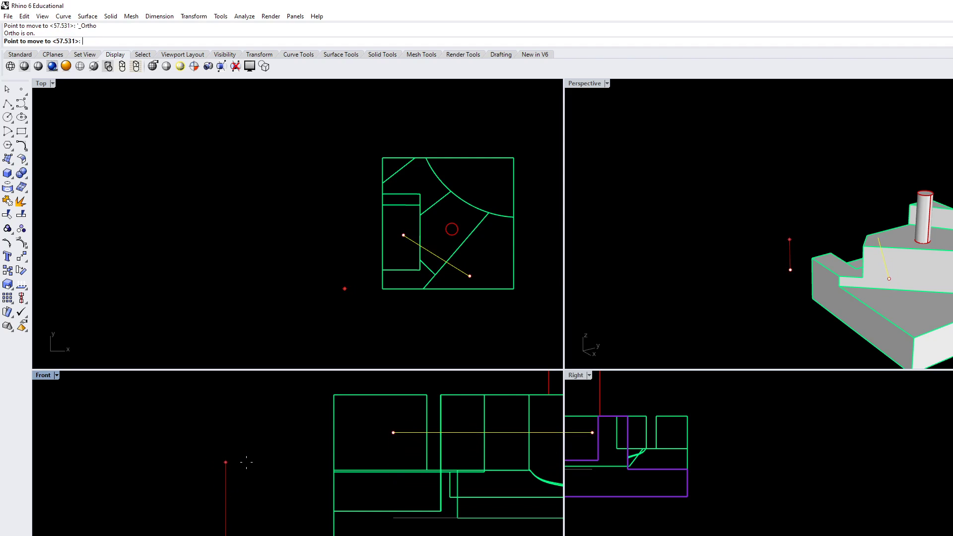
{"action": "scroll", "coordinate": [245, 483], "scroll_direction": "down", "scroll_amount": 10}
{"action": "scroll", "coordinate": [233, 487], "scroll_direction": "up", "scroll_amount": 6}
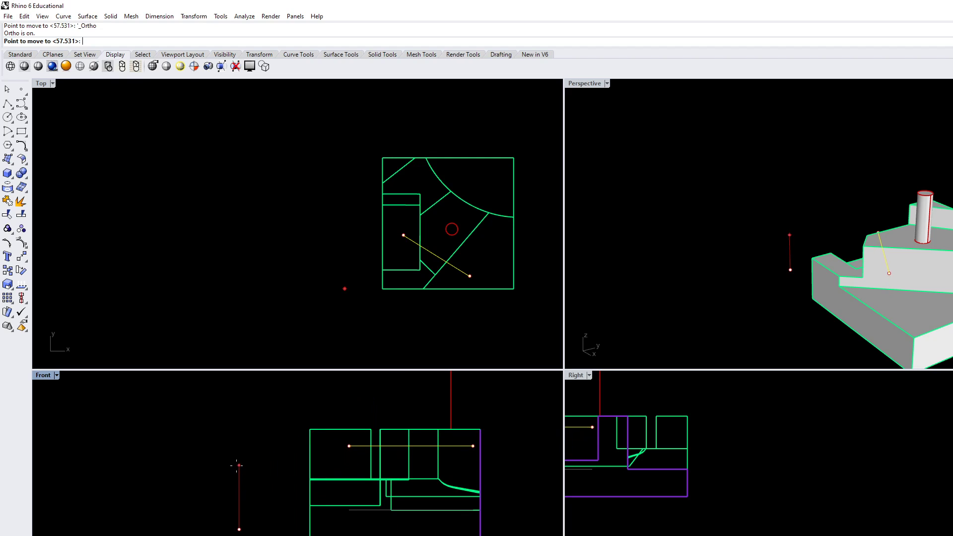
{"action": "key", "text": "Escape"}
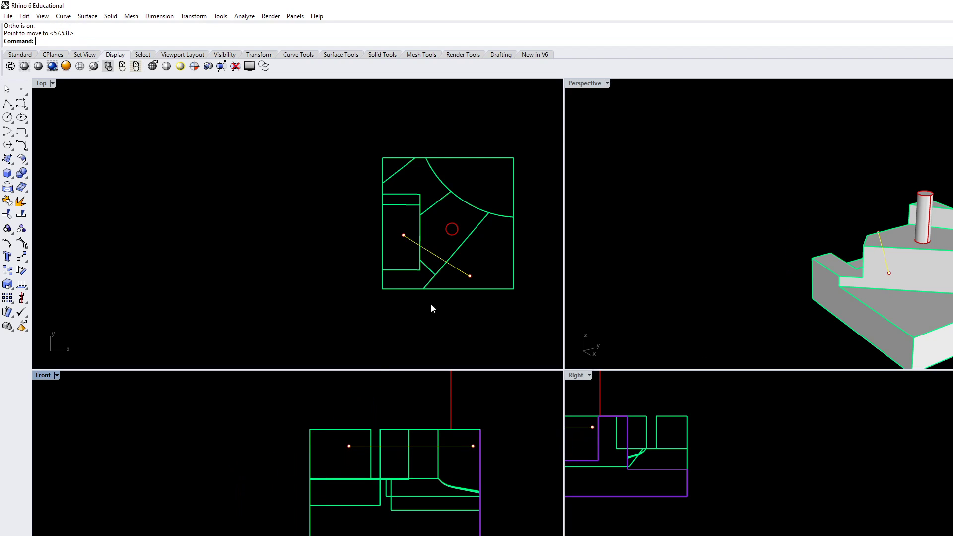
Step: WireCut the block with the diagonal line, cutting down into the base and outward past its front-left corner, and remove the enclosed part
{"action": "type", "text": "WireCut"}
{"action": "key", "text": "Return"}
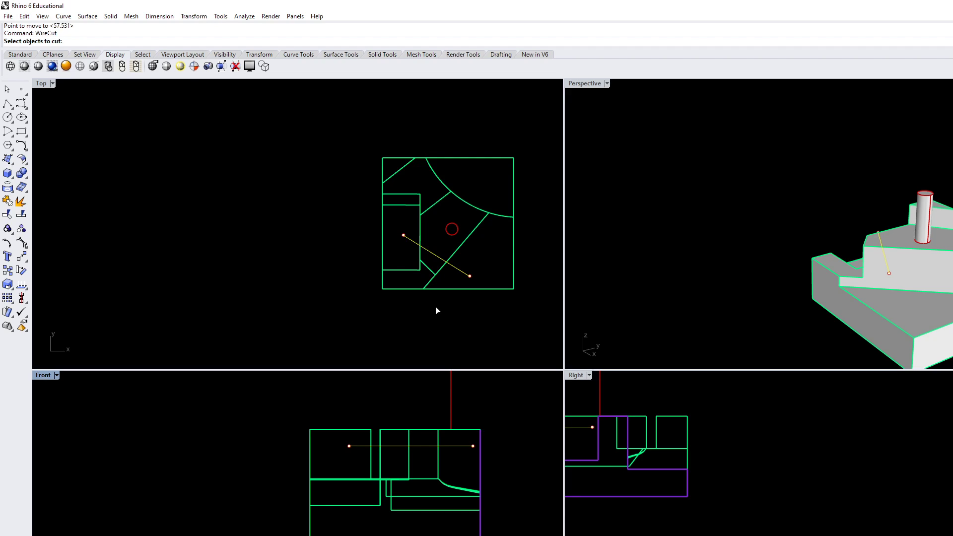
{"action": "left_click", "coordinate": [912, 296]}
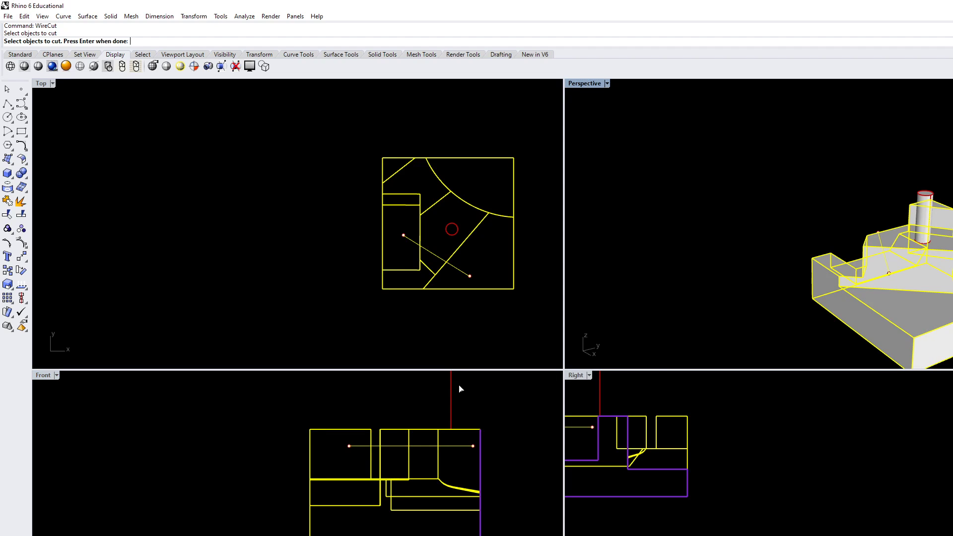
{"action": "key", "text": "Return"}
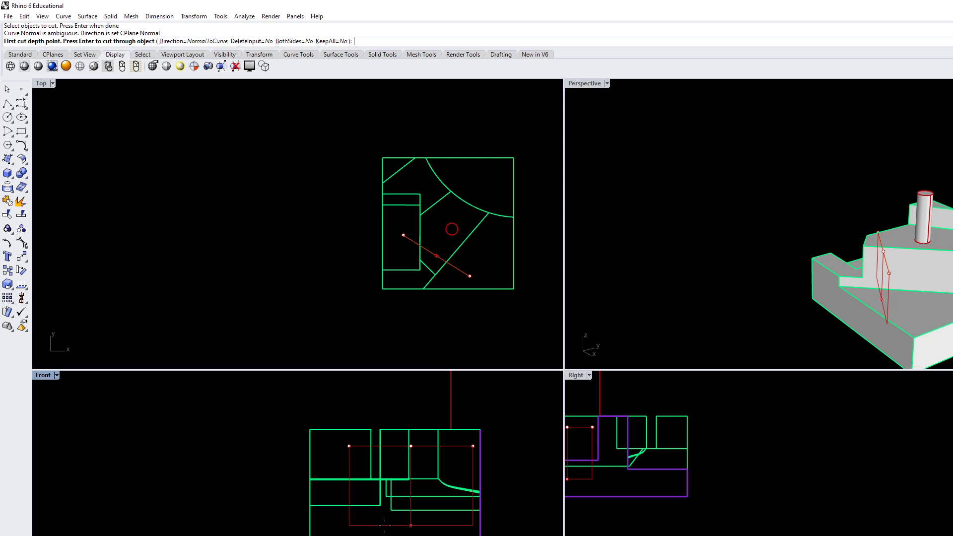
{"action": "left_click", "coordinate": [385, 525]}
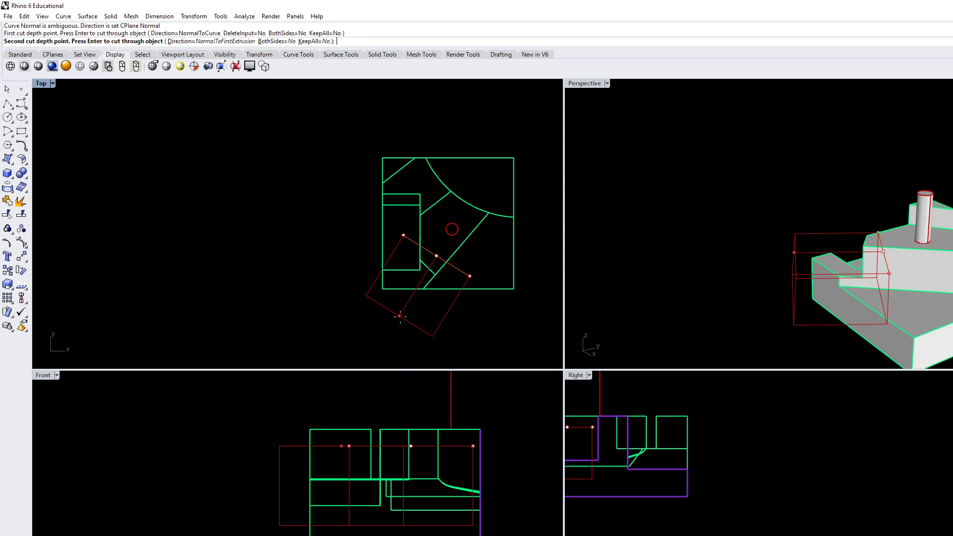
{"action": "left_click", "coordinate": [420, 319]}
{"action": "right_click_drag", "start_coordinate": [823, 312], "coordinate": [921, 318]}
{"action": "key", "text": "Return"}
{"action": "right_click_drag", "start_coordinate": [782, 315], "coordinate": [730, 307]}
{"action": "scroll", "coordinate": [810, 276], "scroll_direction": "up", "scroll_amount": 5}
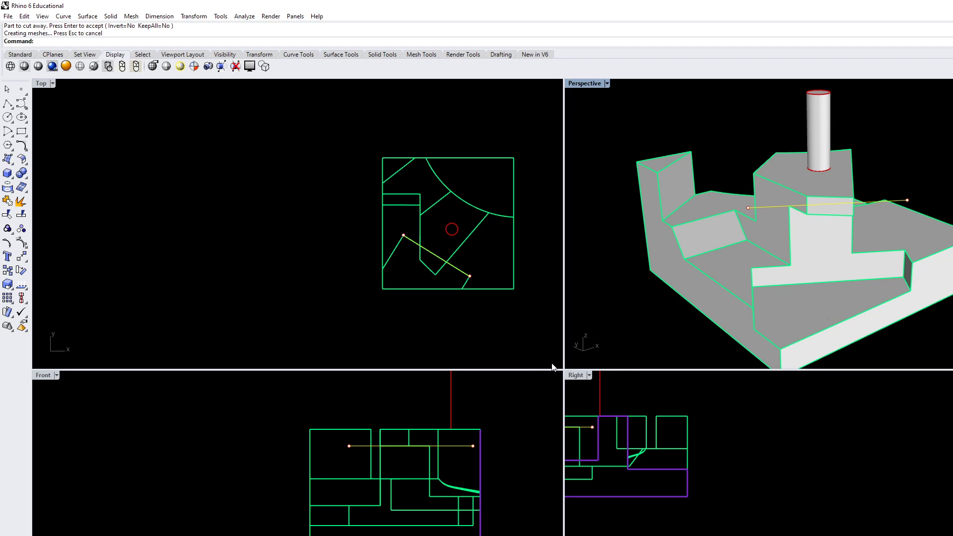
Step: Move the floor face of the new corner cut a short distance straight up with MoveFace
{"action": "right_click_drag", "start_coordinate": [819, 341], "coordinate": [783, 345]}
{"action": "type", "text": "MoveFace"}
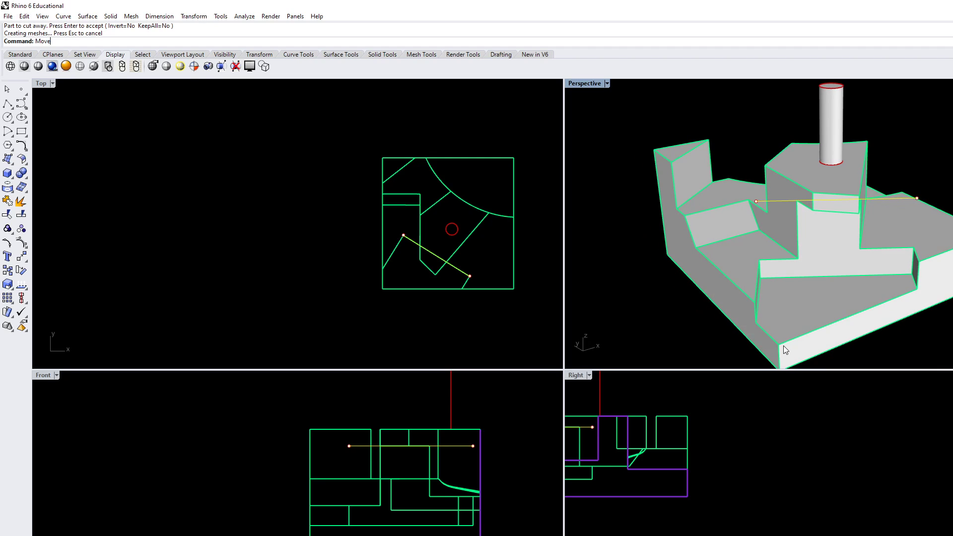
{"action": "key", "text": "Return"}
{"action": "left_click", "coordinate": [827, 291]}
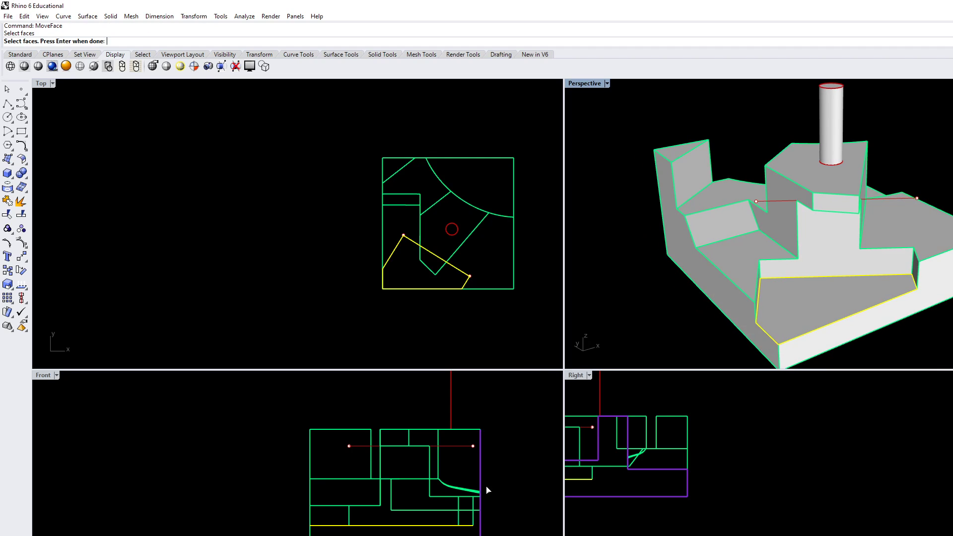
{"action": "right_click_drag", "start_coordinate": [270, 519], "coordinate": [272, 526]}
{"action": "scroll", "coordinate": [273, 525], "scroll_direction": "up", "scroll_amount": 4}
{"action": "right_click", "coordinate": [273, 525]}
{"action": "left_click", "coordinate": [273, 525]}
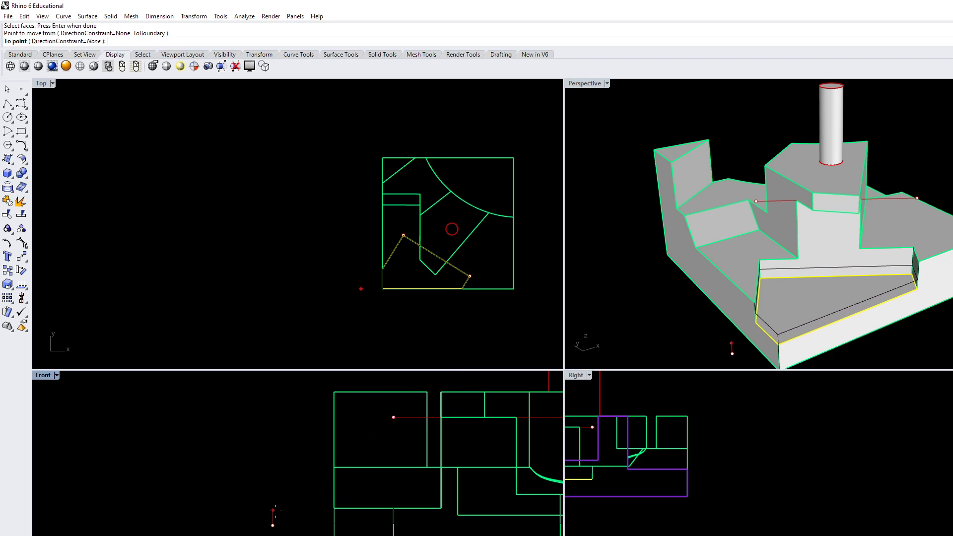
{"action": "left_click", "coordinate": [281, 509]}
Step: Move the cylinder with Ortho off from the central raised block to the open area beyond its diagonal edge
{"action": "right_click_drag", "start_coordinate": [830, 298], "coordinate": [793, 280]}
{"action": "left_click", "coordinate": [880, 155]}
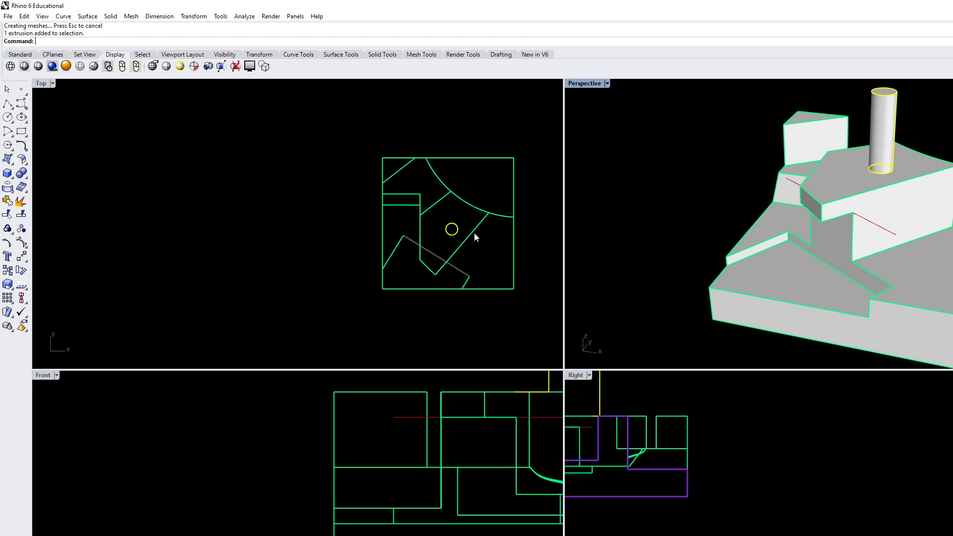
{"action": "right_click_drag", "start_coordinate": [472, 234], "coordinate": [355, 249]}
{"action": "scroll", "coordinate": [362, 233], "scroll_direction": "up", "scroll_amount": 1}
{"action": "type", "text": "Mvoe"}
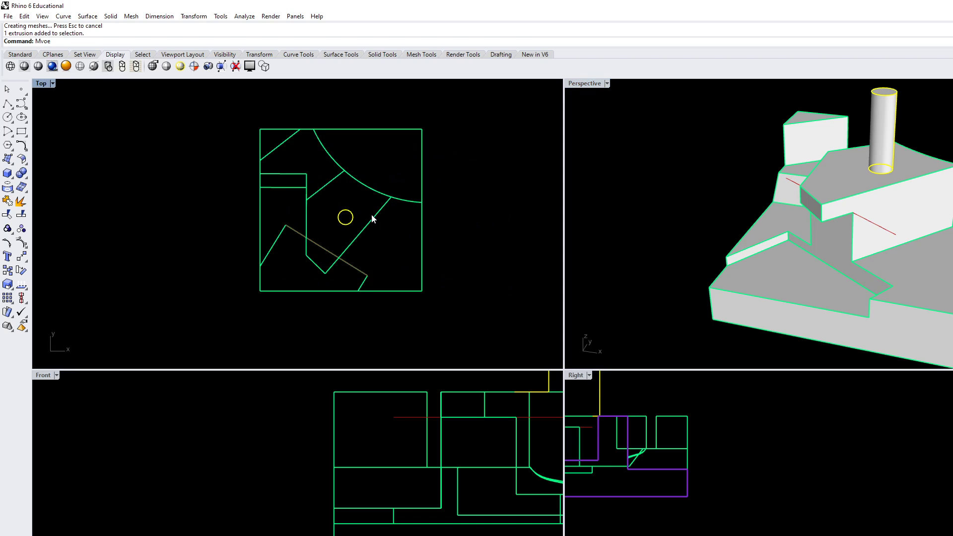
{"action": "key", "text": "Return"}
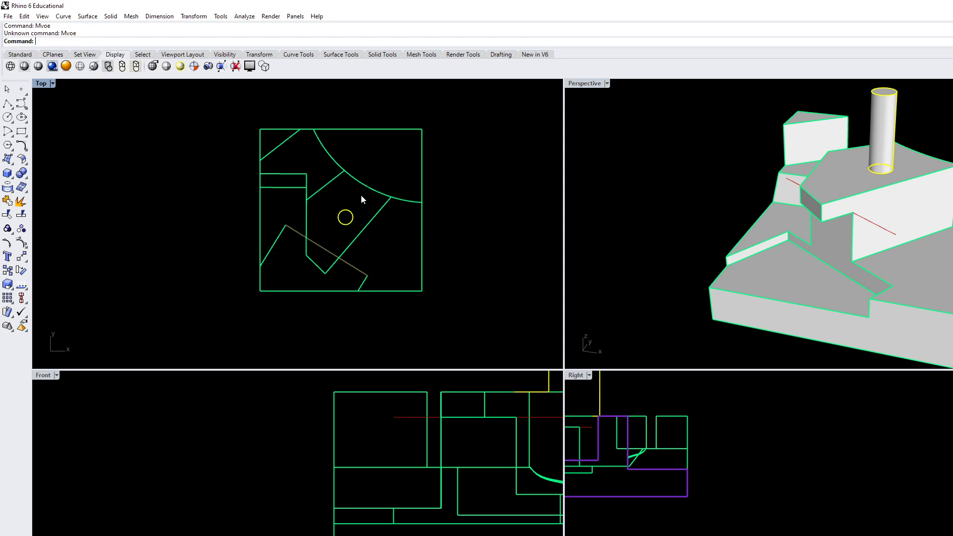
{"action": "type", "text": "Move"}
{"action": "key", "text": "Return"}
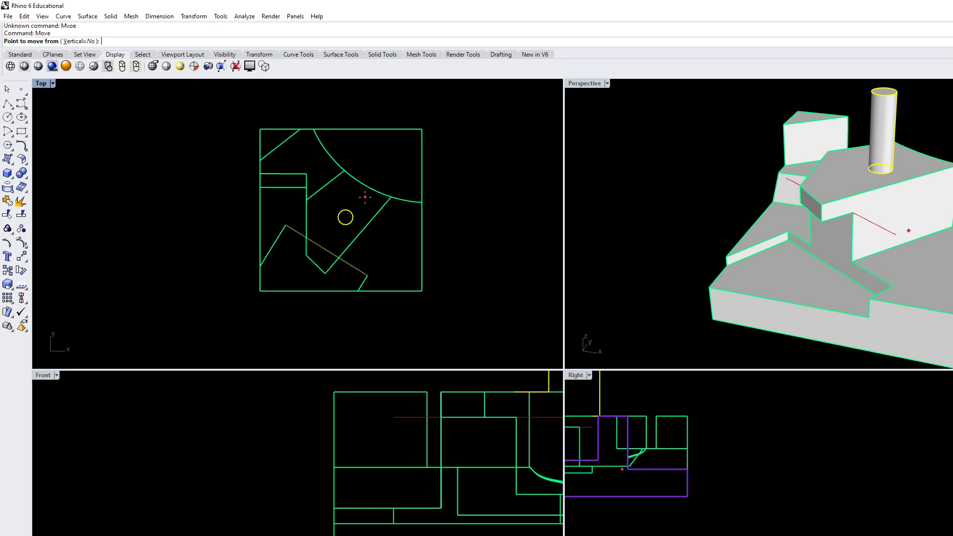
{"action": "left_click", "coordinate": [361, 200]}
{"action": "key", "text": "F8"}
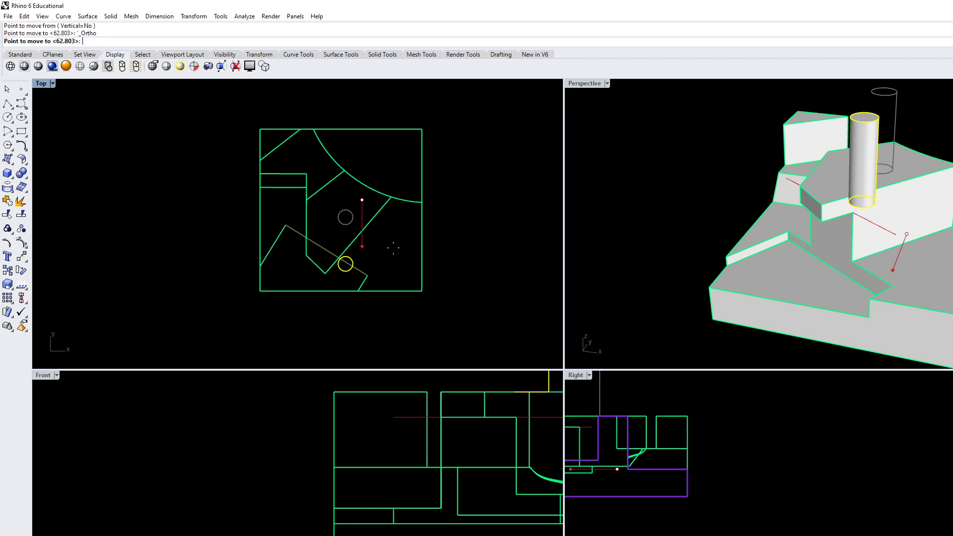
{"action": "key", "text": "Escape"}
Step: Show the vertical clipping plane, select it, and view the block sectioned by it in the Perspective view
{"action": "scroll", "coordinate": [347, 501], "scroll_direction": "down", "scroll_amount": 6}
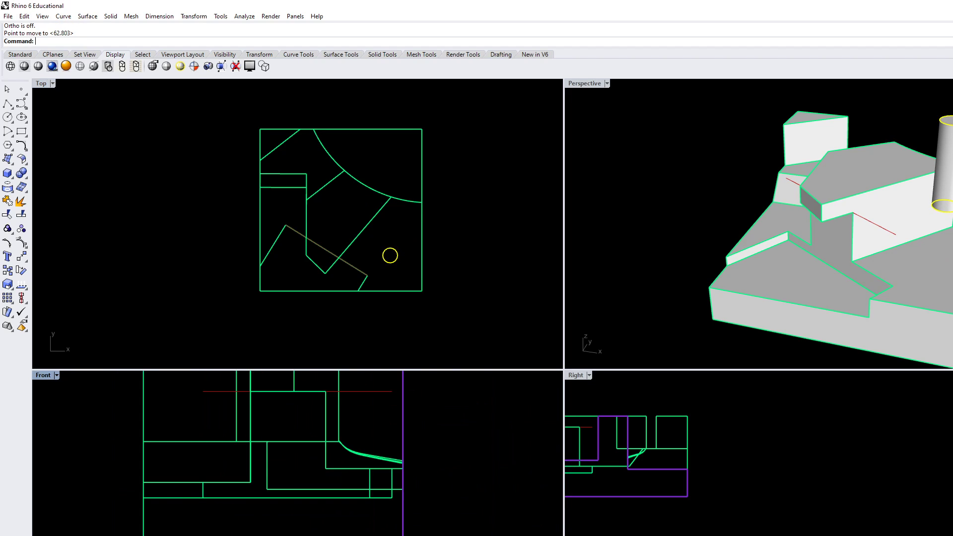
{"action": "scroll", "coordinate": [342, 481], "scroll_direction": "up", "scroll_amount": 3}
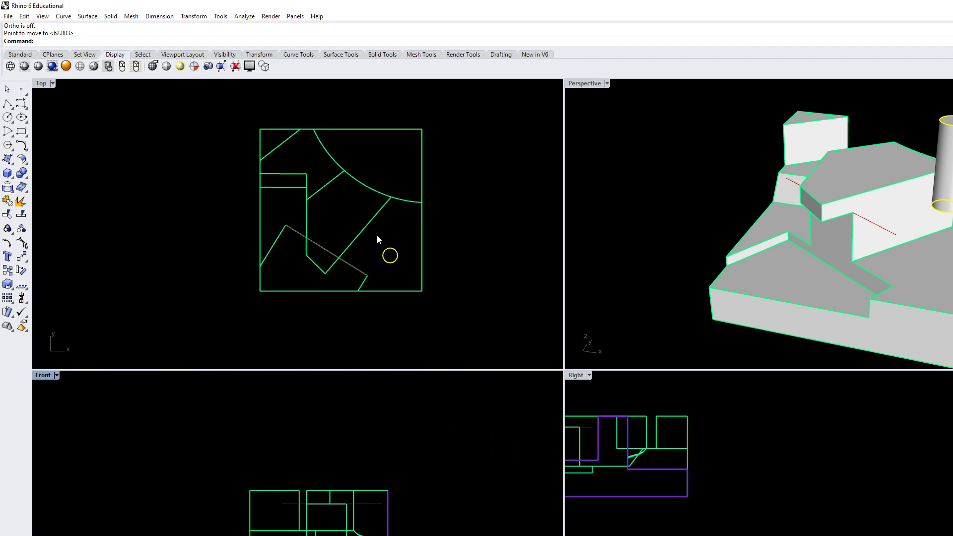
{"action": "scroll", "coordinate": [705, 491], "scroll_direction": "up", "scroll_amount": 2}
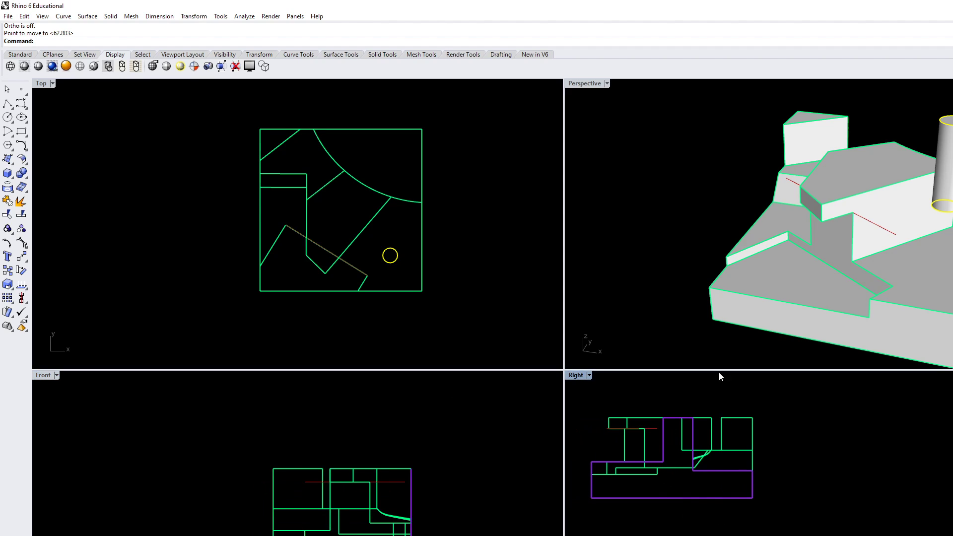
{"action": "scroll", "coordinate": [667, 472], "scroll_direction": "up", "scroll_amount": 3}
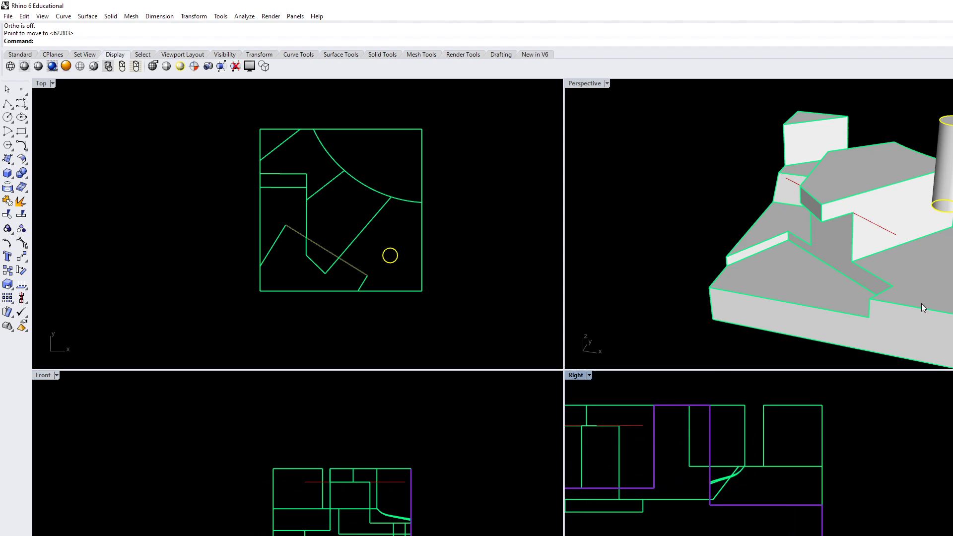
{"action": "left_click", "coordinate": [948, 293]}
{"action": "left_click", "coordinate": [941, 183]}
{"action": "right_click_drag", "start_coordinate": [378, 535], "coordinate": [405, 507]}
{"action": "right_click_drag", "start_coordinate": [817, 270], "coordinate": [735, 285]}
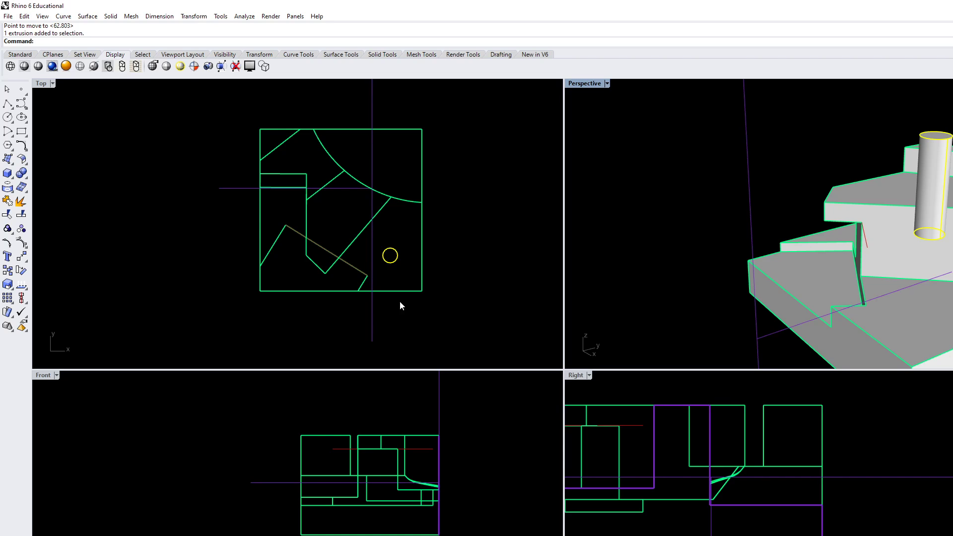
{"action": "right_click_drag", "start_coordinate": [400, 301], "coordinate": [371, 293]}
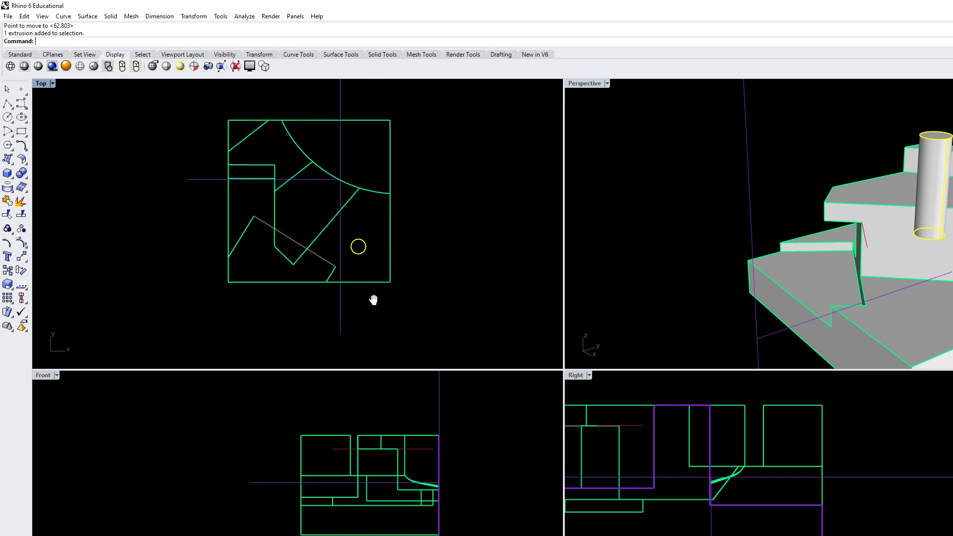
{"action": "left_click", "coordinate": [343, 323]}
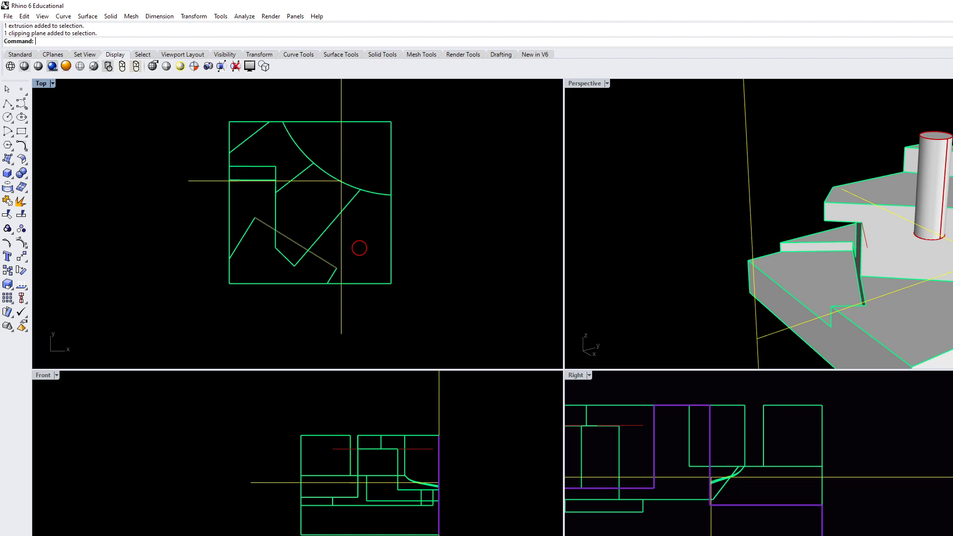
{"action": "right_click_drag", "start_coordinate": [794, 317], "coordinate": [835, 300]}
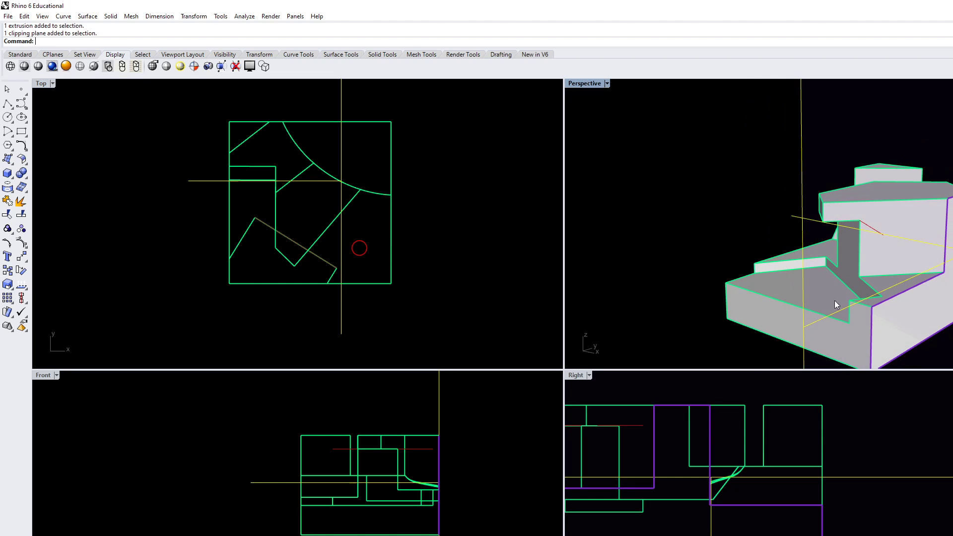
Step: Move the selected clipping plane sideways in the Top view, past the cylinder and closer to the block's outer edge
{"action": "type", "text": "move"}
{"action": "key", "text": "Return"}
{"action": "left_click", "coordinate": [390, 318]}
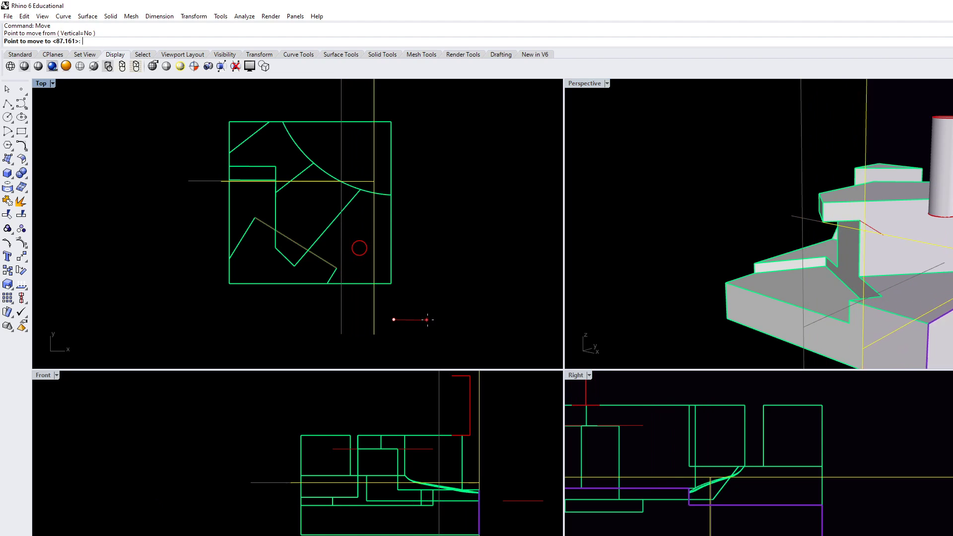
{"action": "left_click", "coordinate": [430, 319]}
Step: Draw a reference rectangle in the Right view spanning from the raised block's top edge to the outer corner of the base's upper surface
{"action": "scroll", "coordinate": [790, 505], "scroll_direction": "down", "scroll_amount": 5}
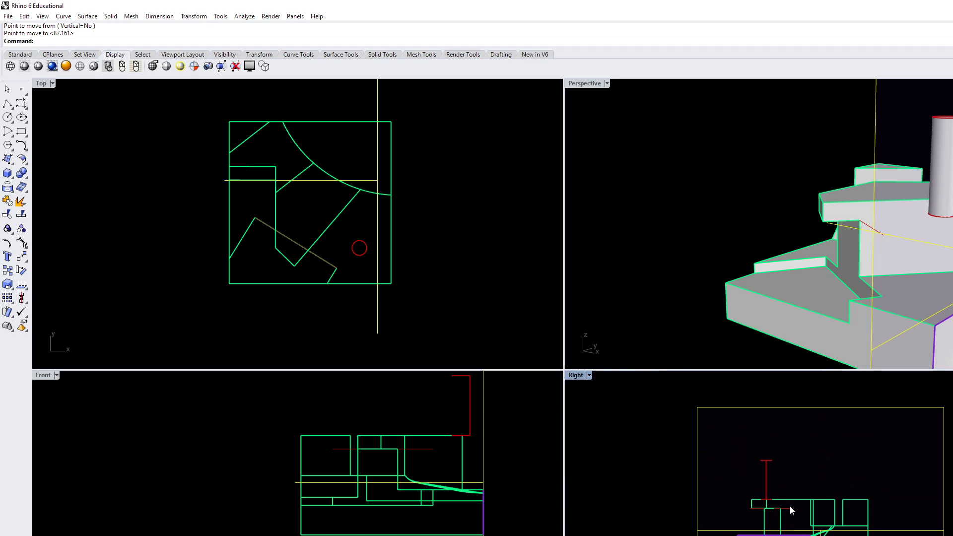
{"action": "left_click", "coordinate": [725, 460]}
{"action": "scroll", "coordinate": [762, 499], "scroll_direction": "up", "scroll_amount": 5}
{"action": "scroll", "coordinate": [762, 498], "scroll_direction": "up", "scroll_amount": 3}
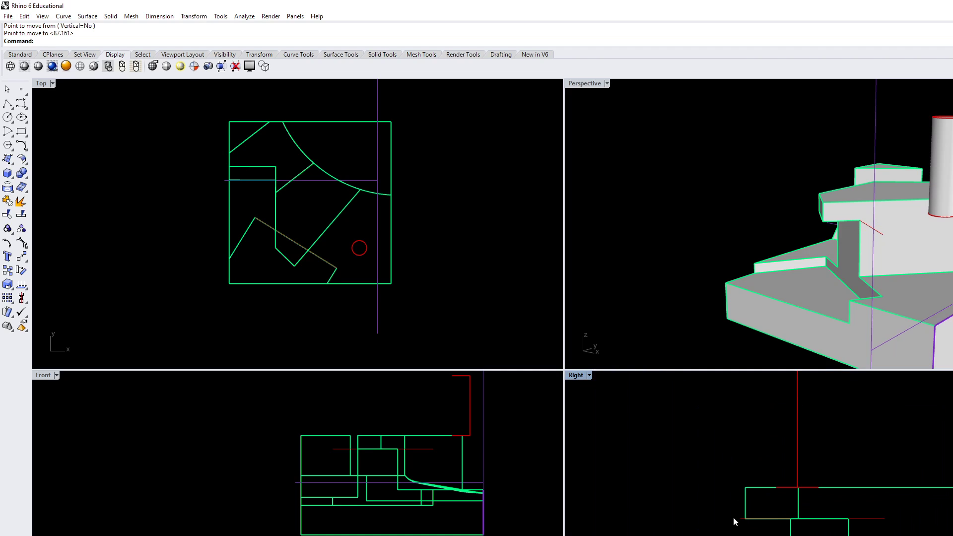
{"action": "scroll", "coordinate": [747, 504], "scroll_direction": "down", "scroll_amount": 2}
{"action": "right_click_drag", "start_coordinate": [747, 504], "coordinate": [699, 431]}
{"action": "type", "text": "Rectangle"}
{"action": "key", "text": "Return"}
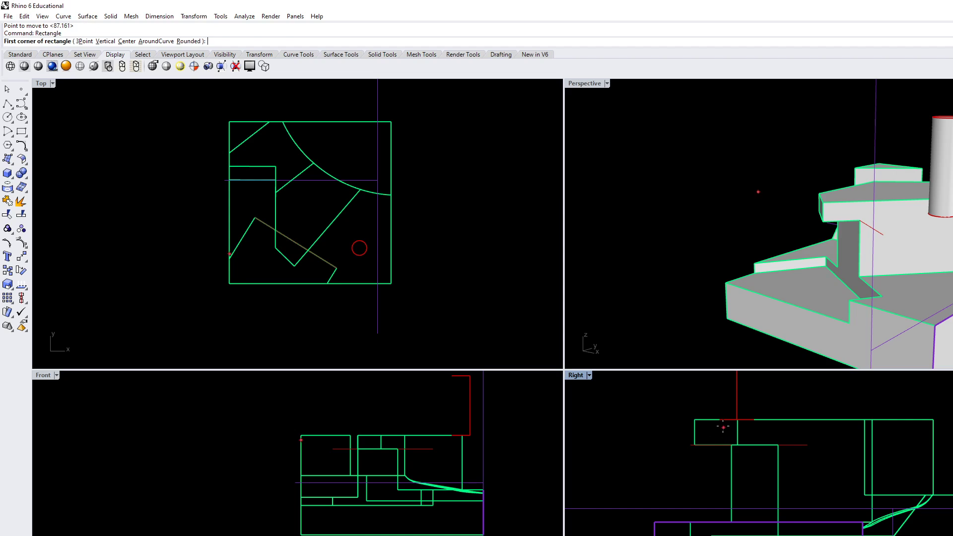
{"action": "left_click", "coordinate": [719, 420]}
{"action": "left_click", "coordinate": [654, 521]}
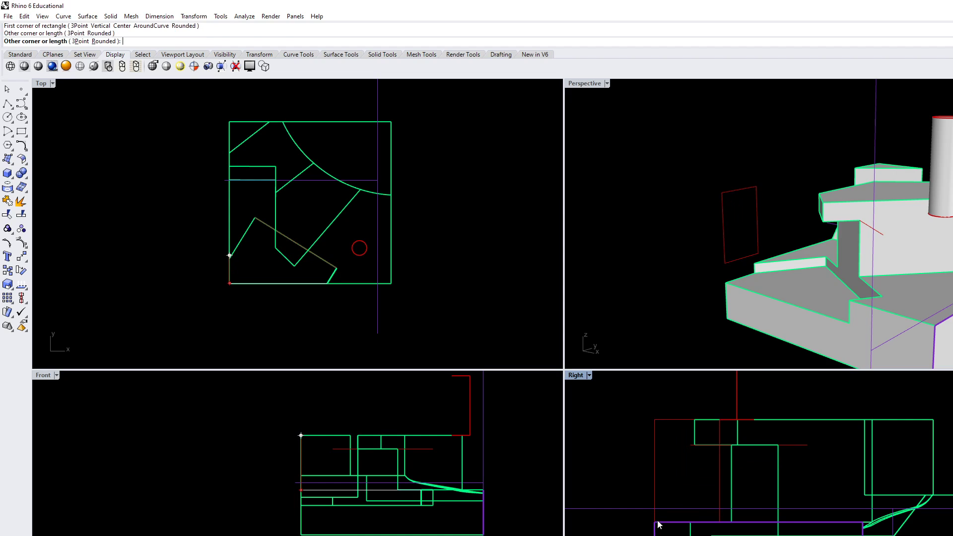
{"action": "left_click", "coordinate": [656, 482]}
Step: Move the reference rectangle in the Right view away from the block into the empty area in front of it
{"action": "right_click_drag", "start_coordinate": [656, 482], "coordinate": [750, 527]}
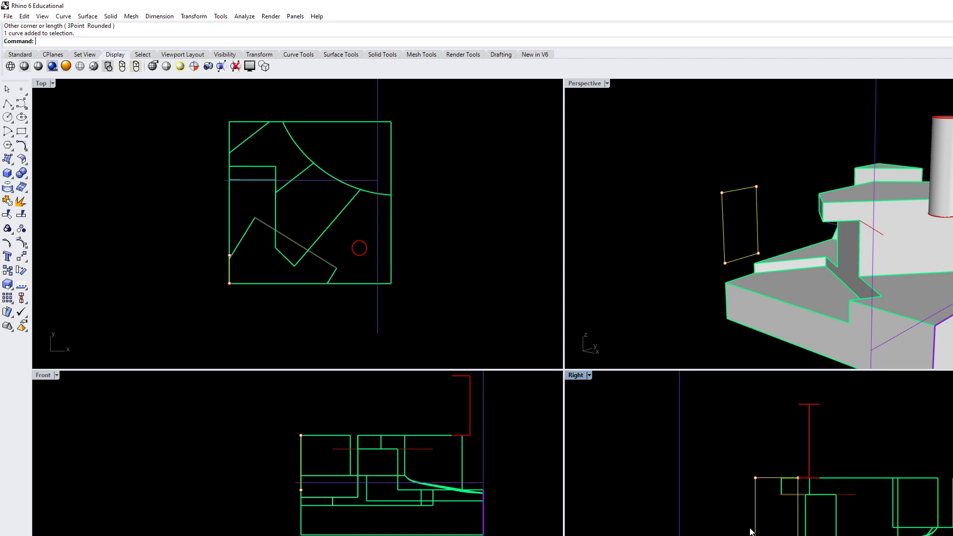
{"action": "type", "text": "Move"}
{"action": "key", "text": "Return"}
{"action": "left_click", "coordinate": [755, 477]}
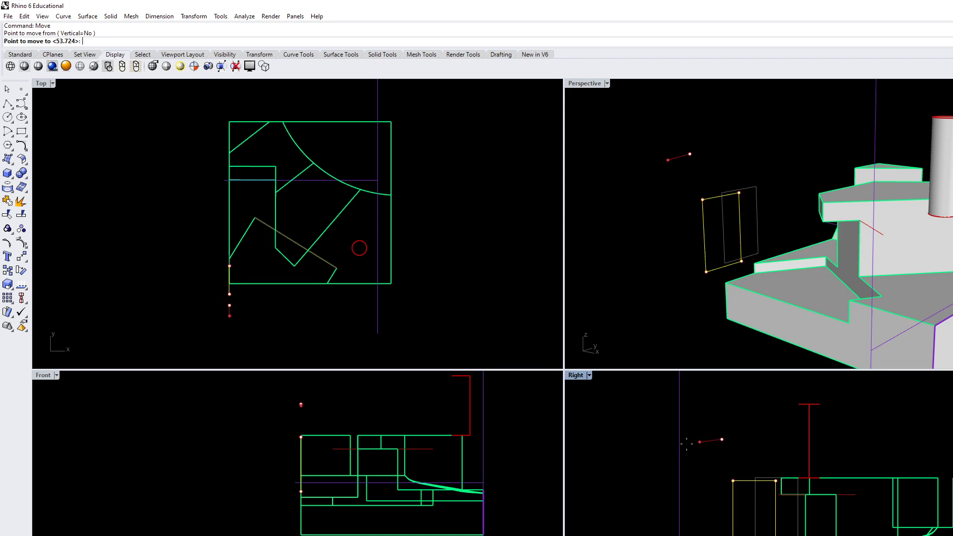
{"action": "left_click", "coordinate": [582, 465]}
Step: Move the cylinder straight down by the reference rectangle's height, using the corners of its vertical side as the distance
{"action": "left_click", "coordinate": [805, 452]}
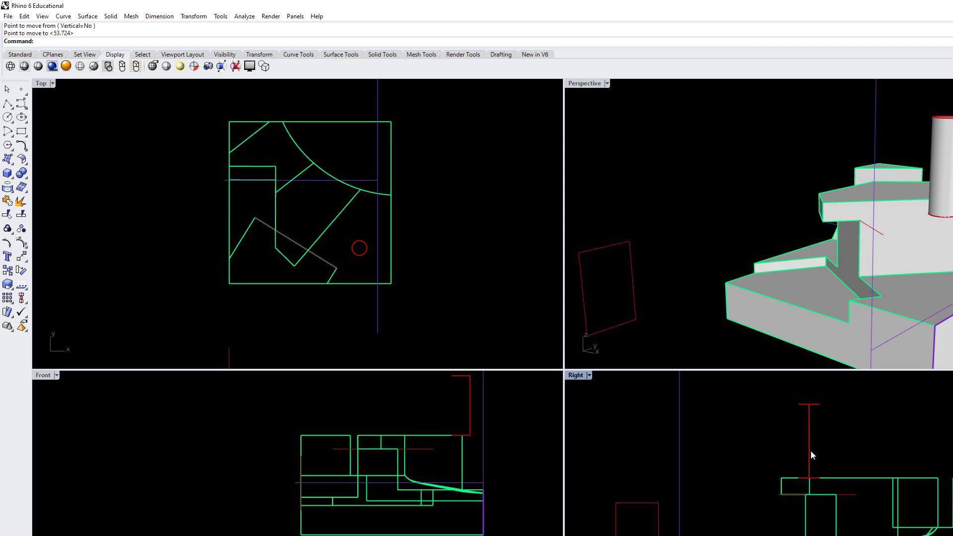
{"action": "left_click", "coordinate": [810, 451]}
{"action": "key", "text": "Return"}
{"action": "left_click", "coordinate": [615, 502]}
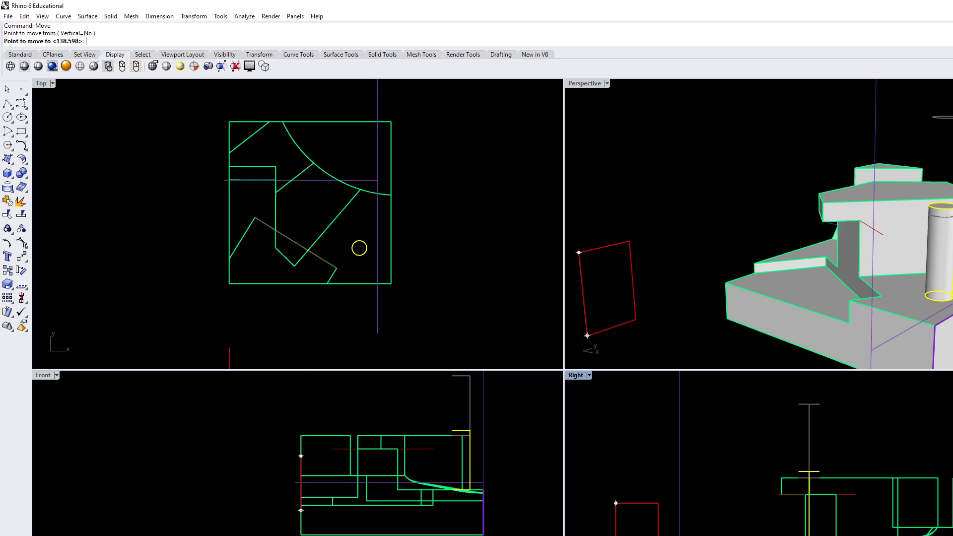
{"action": "left_click", "coordinate": [809, 471]}
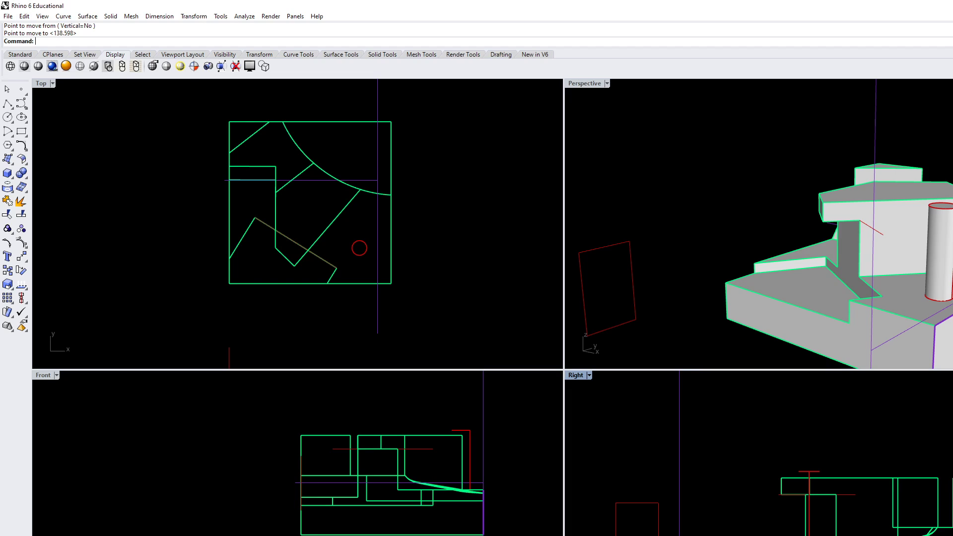
Step: Delete the reference rectangle beside the block and hide the vertical clipping plane
{"action": "scroll", "coordinate": [873, 496], "scroll_direction": "up", "scroll_amount": 5}
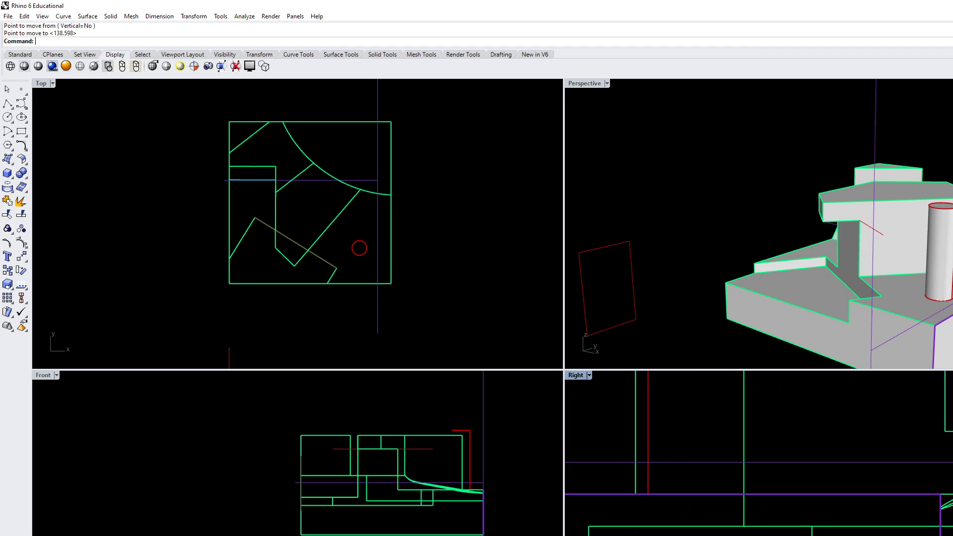
{"action": "scroll", "coordinate": [821, 492], "scroll_direction": "down", "scroll_amount": 4}
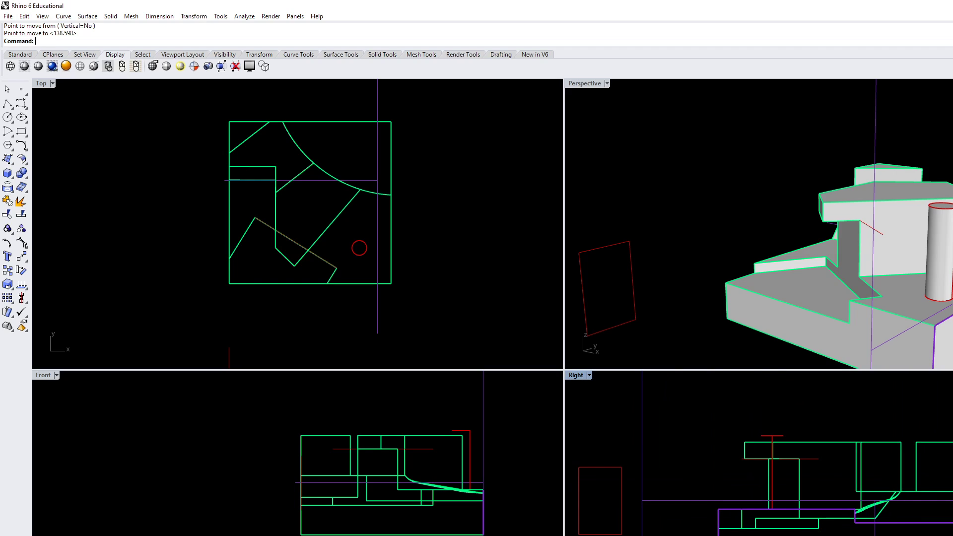
{"action": "left_click", "coordinate": [597, 516]}
{"action": "key", "text": "Delete"}
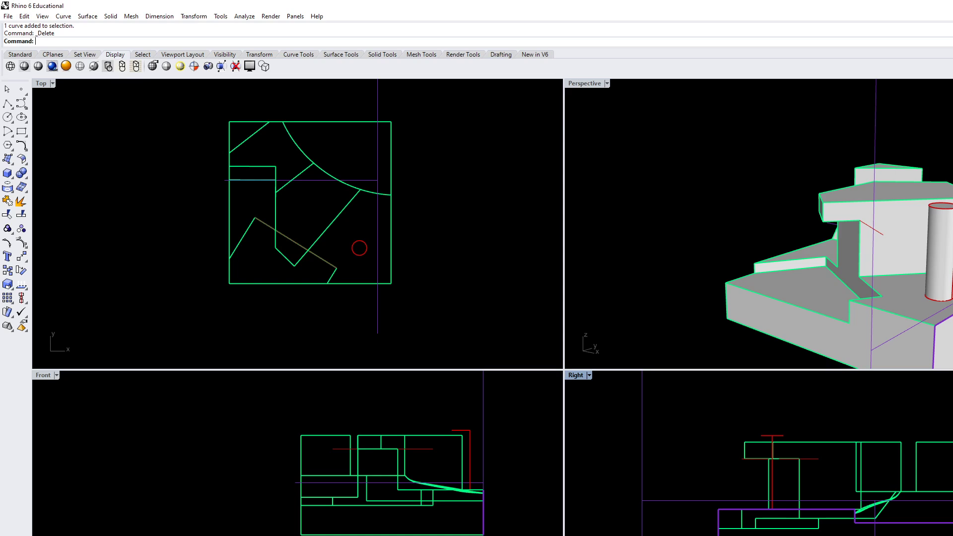
{"action": "left_click_drag", "start_coordinate": [420, 336], "coordinate": [376, 323]}
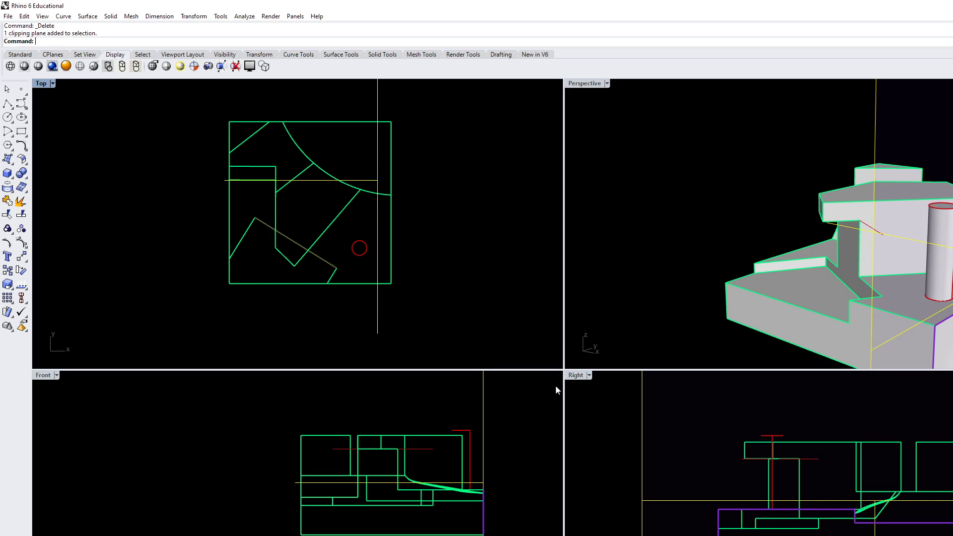
{"action": "left_click", "coordinate": [686, 302]}
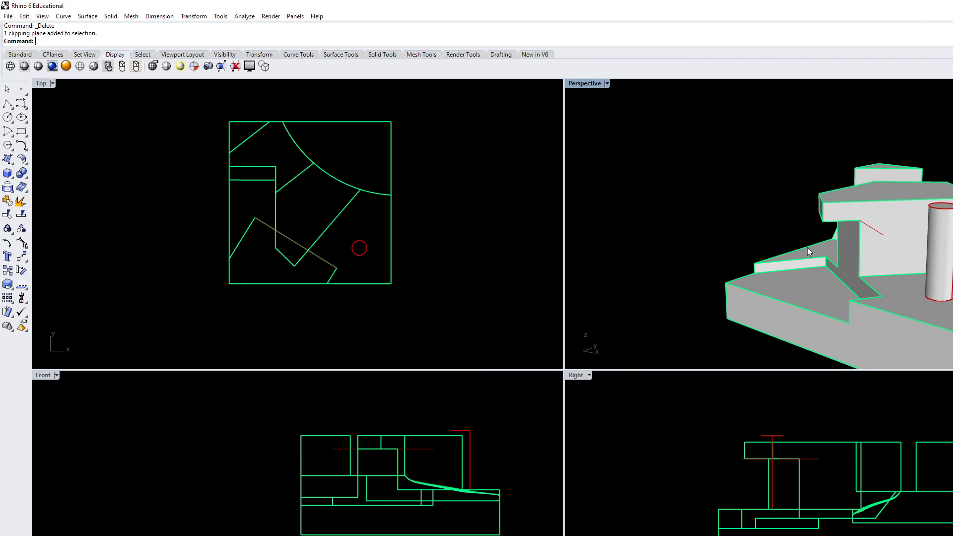
Step: Delete the leftover diagonal cutting line that runs through the raised block in the Perspective view
{"action": "right_click_drag", "start_coordinate": [807, 247], "coordinate": [921, 251]}
{"action": "scroll", "coordinate": [807, 249], "scroll_direction": "down", "scroll_amount": 3}
{"action": "right_click_drag", "start_coordinate": [807, 248], "coordinate": [805, 274]}
{"action": "scroll", "coordinate": [864, 230], "scroll_direction": "up", "scroll_amount": 4}
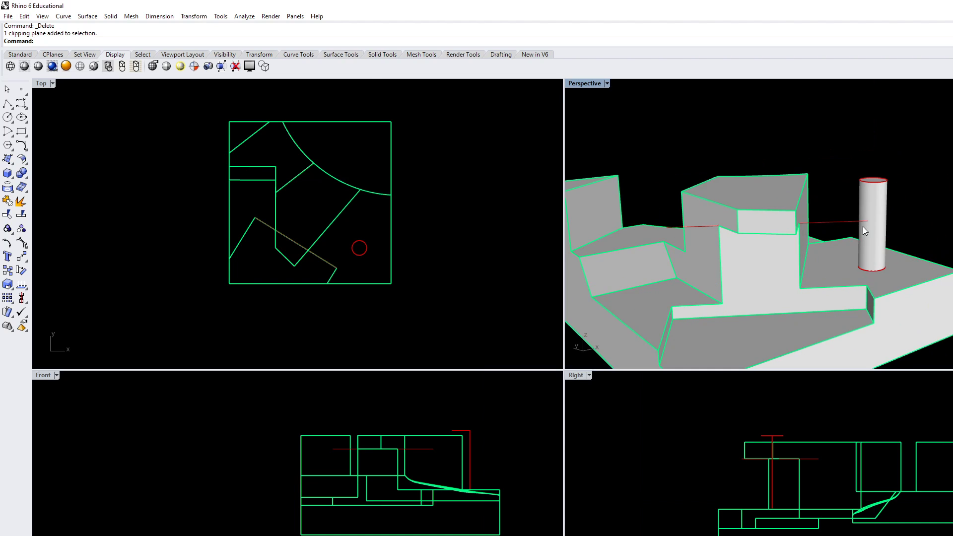
{"action": "left_click", "coordinate": [847, 222]}
{"action": "key", "text": "Delete"}
{"action": "right_click_drag", "start_coordinate": [884, 293], "coordinate": [730, 287]}
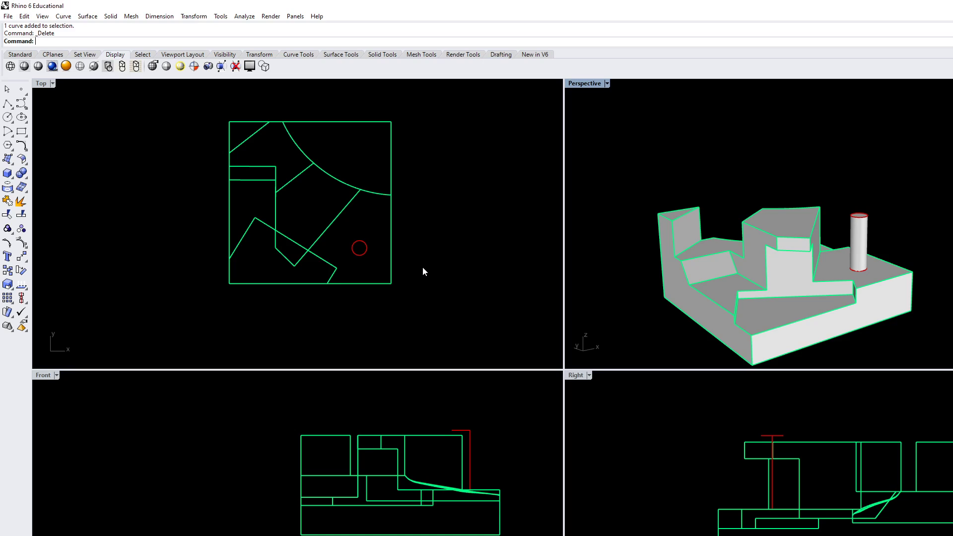
Step: Draw a rectangle in the Top view from the origin 0,0 to the relative corner r60,60
{"action": "right_click_drag", "start_coordinate": [268, 247], "coordinate": [308, 223]}
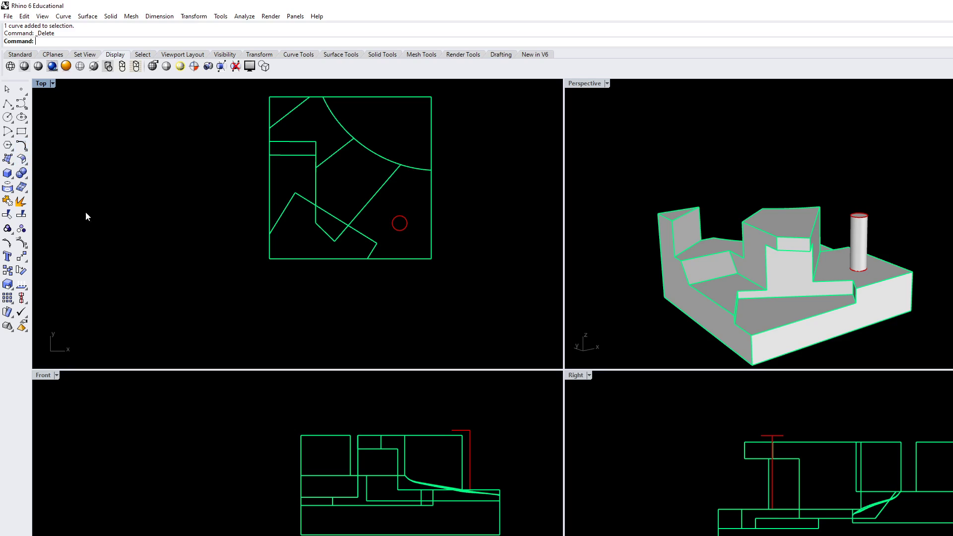
{"action": "left_click", "coordinate": [21, 132]}
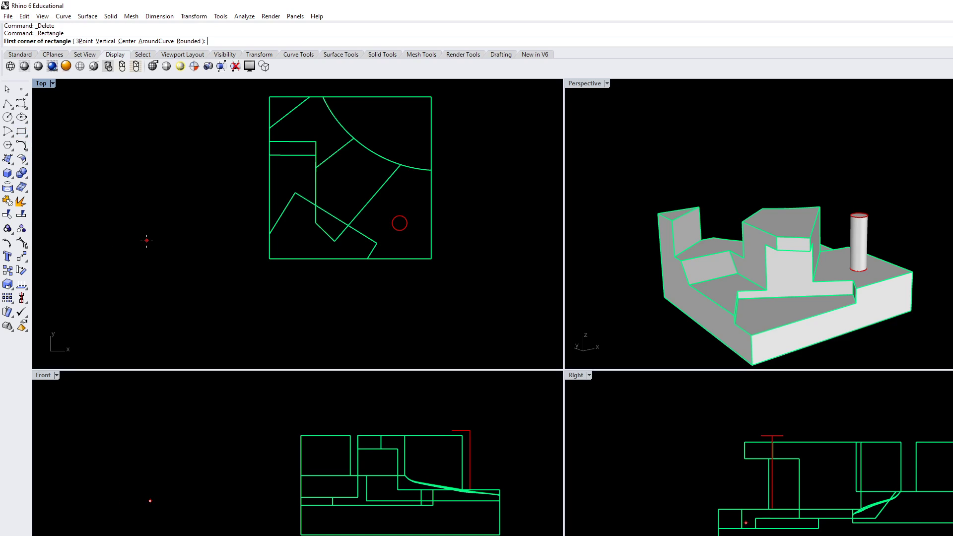
{"action": "type", "text": "0,0"}
{"action": "key", "text": "Return"}
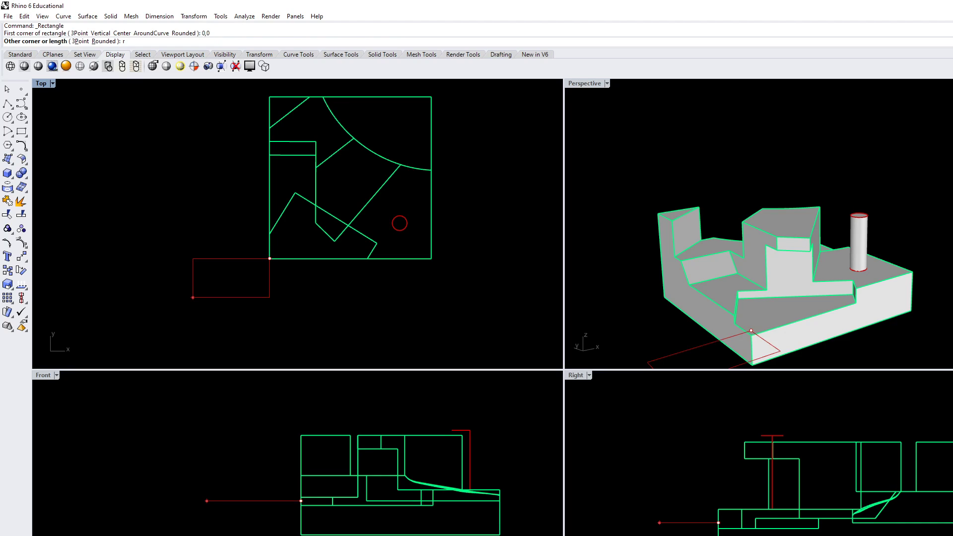
{"action": "type", "text": "r60,60"}
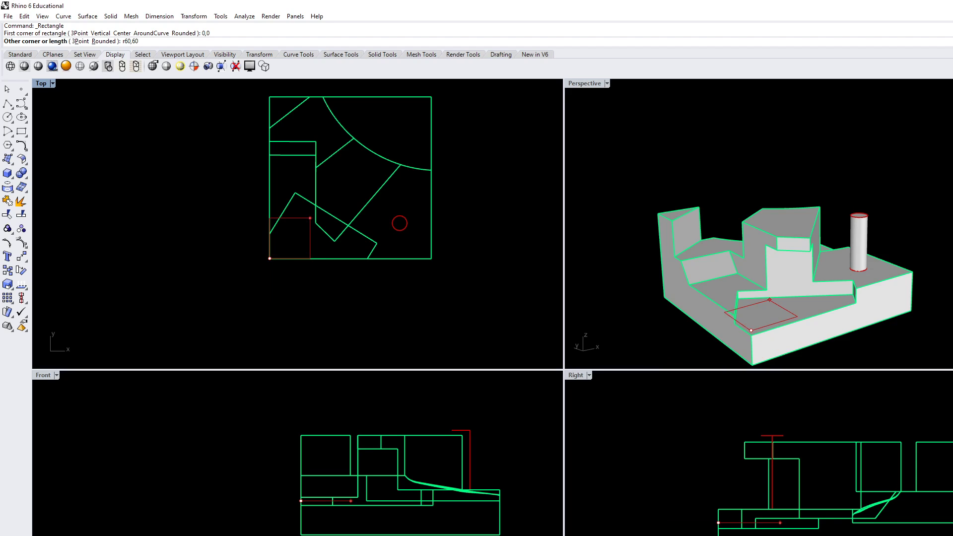
{"action": "key", "text": "Return"}
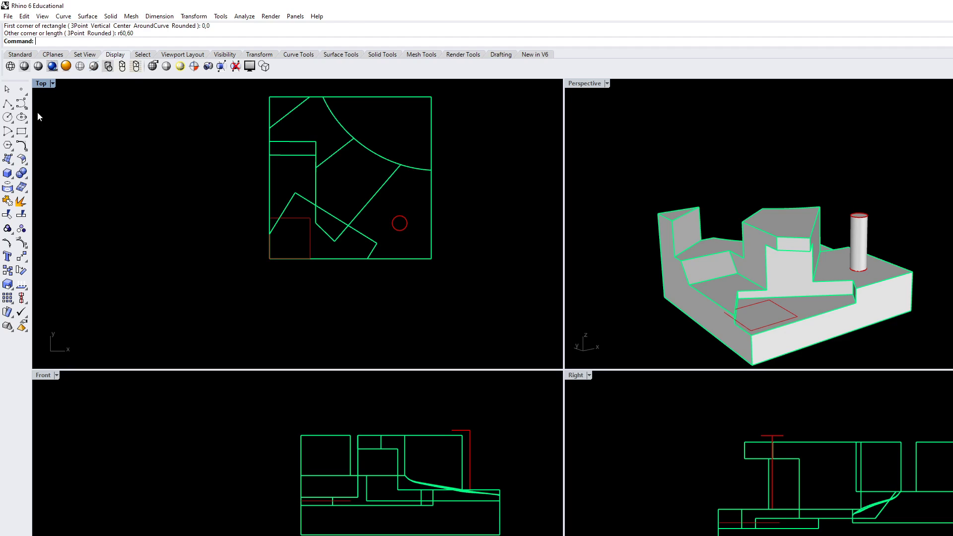
Step: Draw a 60 by 60 square in the open area beside the block with r60,60, and delete the square at the origin
{"action": "left_click", "coordinate": [22, 131]}
{"action": "left_click", "coordinate": [137, 183]}
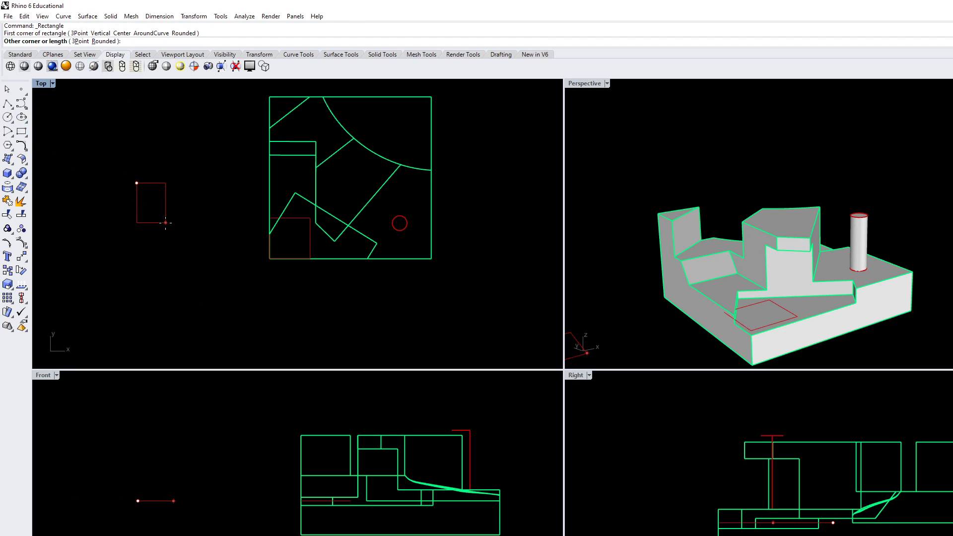
{"action": "type", "text": "r60,60"}
{"action": "key", "text": "Return"}
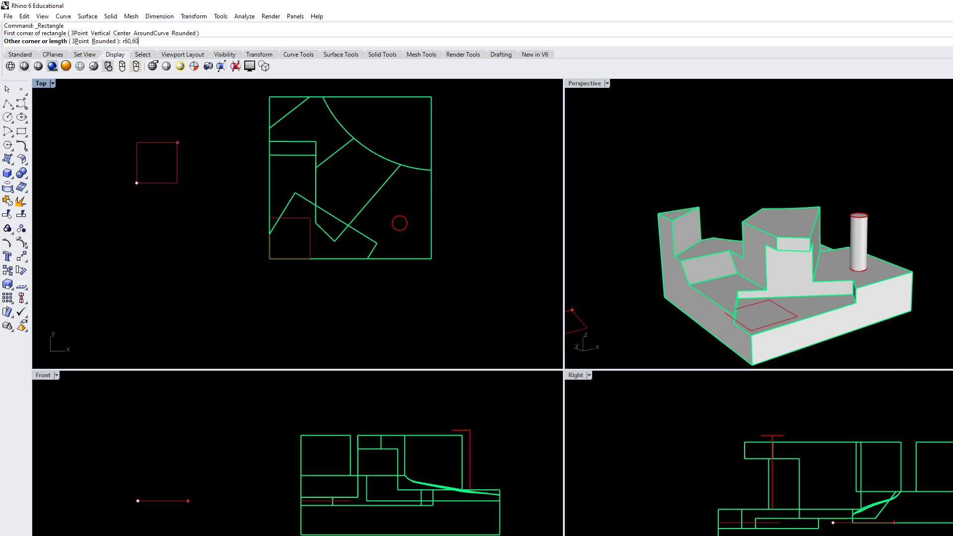
{"action": "left_click", "coordinate": [301, 219]}
{"action": "key", "text": "Delete"}
Step: Move the remaining square by its upper-right corner onto the block's lower-left corner in the Top view
{"action": "left_click", "coordinate": [173, 183]}
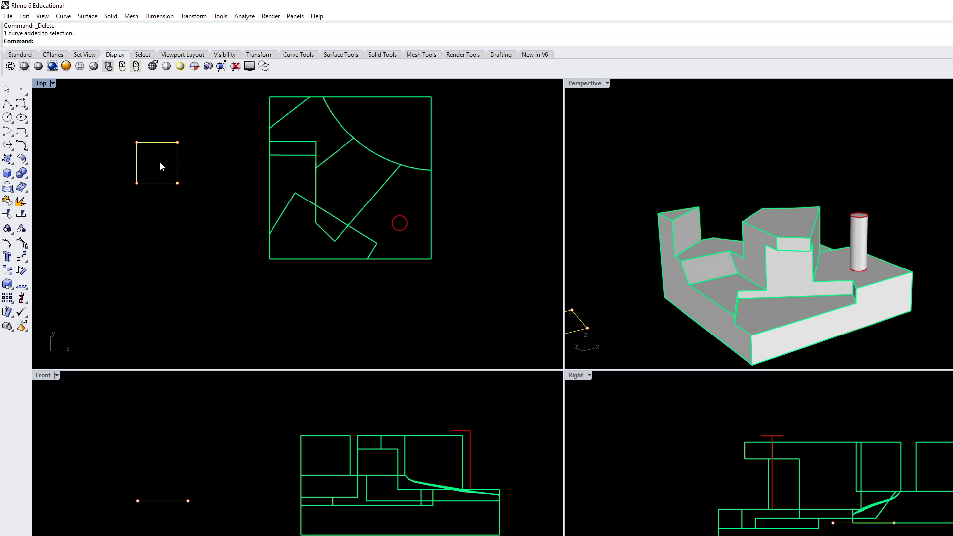
{"action": "type", "text": "move"}
{"action": "key", "text": "Return"}
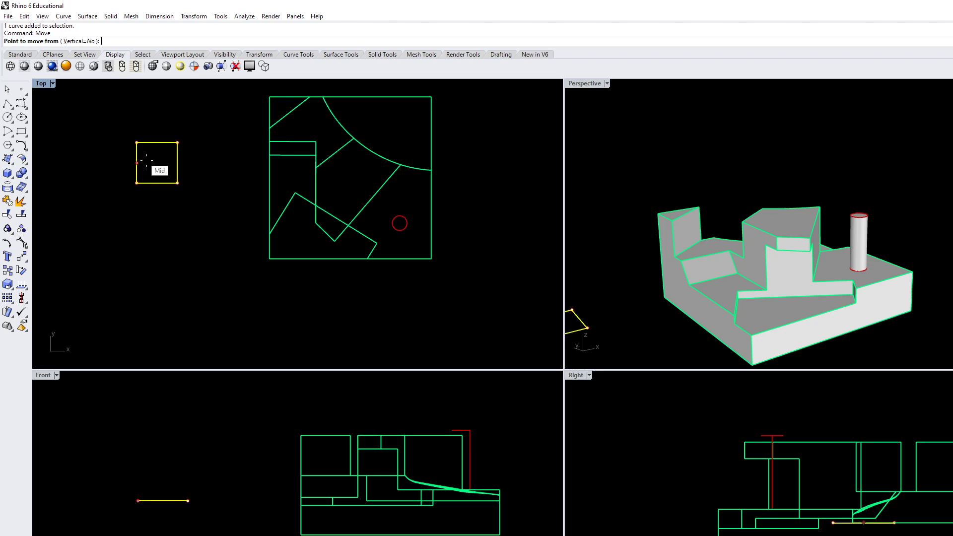
{"action": "left_click", "coordinate": [177, 143]}
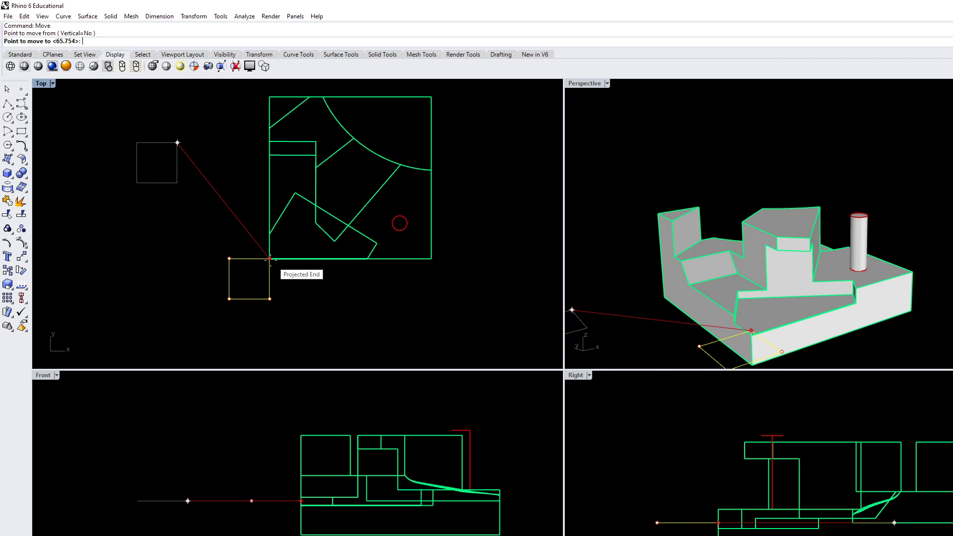
{"action": "left_click", "coordinate": [270, 259]}
Step: Move the square diagonally away from the block by its own diagonal, from its upper-right corner to its lower-left corner
{"action": "scroll", "coordinate": [267, 293], "scroll_direction": "up", "scroll_amount": 3}
{"action": "key", "text": "Return"}
{"action": "left_click", "coordinate": [271, 243]}
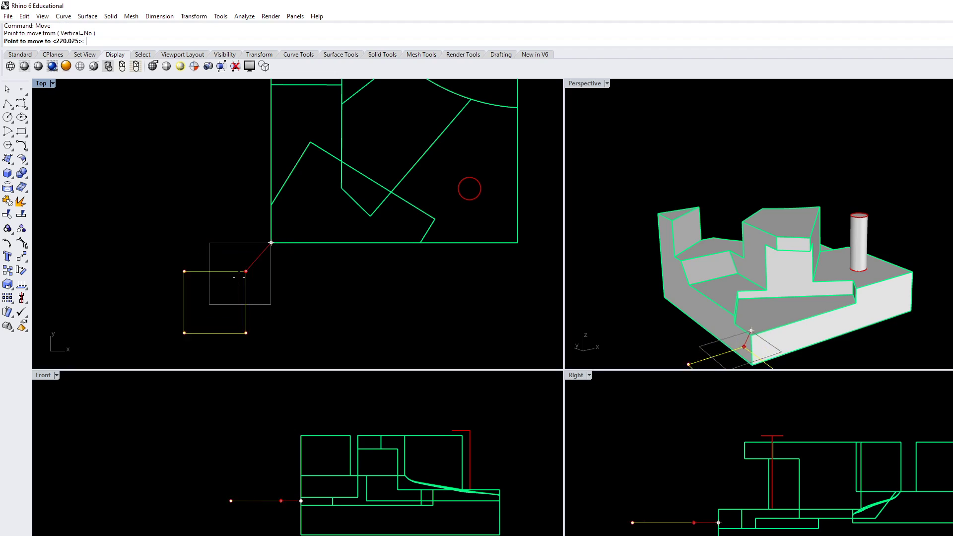
{"action": "left_click", "coordinate": [210, 304]}
Step: Extrude the square straight up by 96 with ExtrudeCrv to make a solid box beside the block
{"action": "scroll", "coordinate": [272, 282], "scroll_direction": "down", "scroll_amount": 3}
{"action": "scroll", "coordinate": [225, 501], "scroll_direction": "up", "scroll_amount": 2}
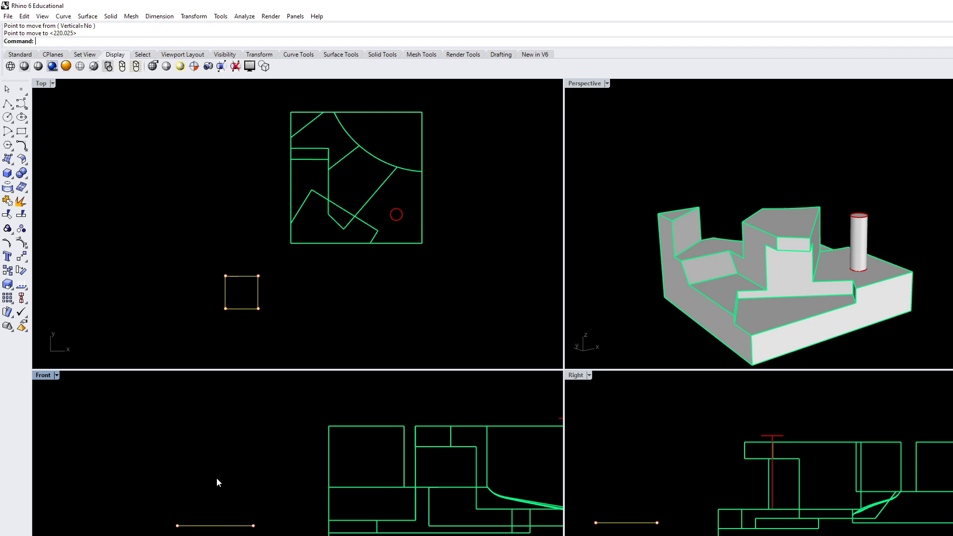
{"action": "scroll", "coordinate": [248, 514], "scroll_direction": "up", "scroll_amount": 3}
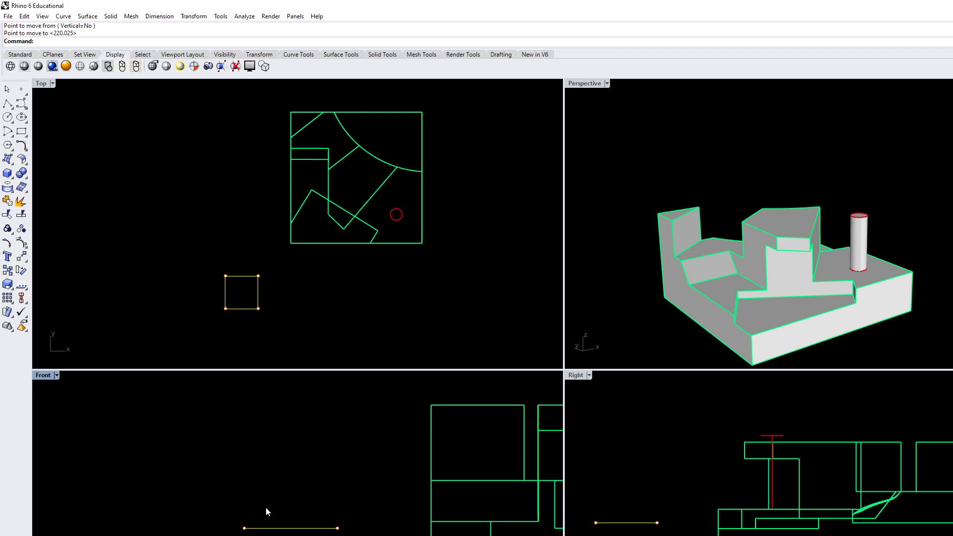
{"action": "type", "text": "ExtrudeCrv"}
{"action": "key", "text": "Return"}
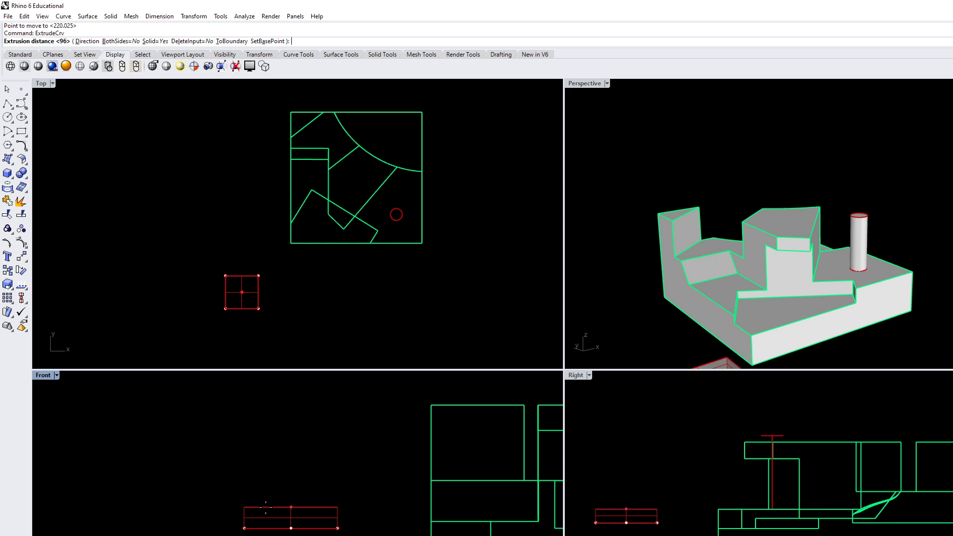
{"action": "left_click", "coordinate": [269, 427]}
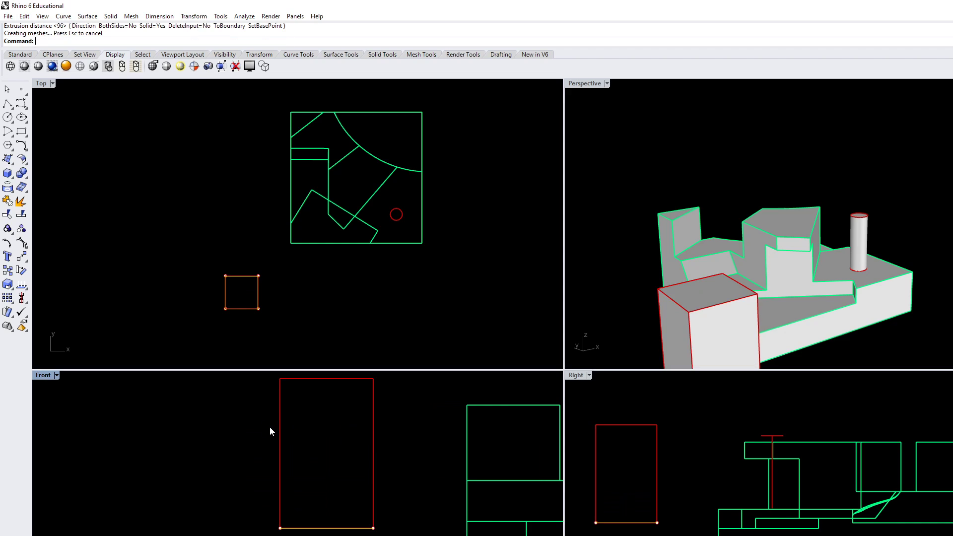
Step: Delete the square base curve of the new box, keeping the solid
{"action": "right_click_drag", "start_coordinate": [265, 347], "coordinate": [299, 338]}
{"action": "key", "text": "Delete"}
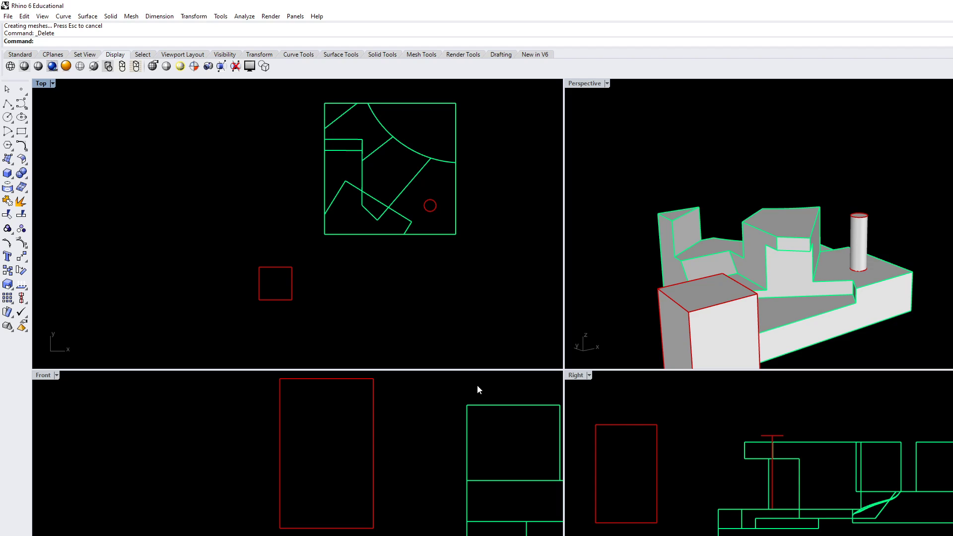
{"action": "right_click_drag", "start_coordinate": [690, 533], "coordinate": [746, 519]}
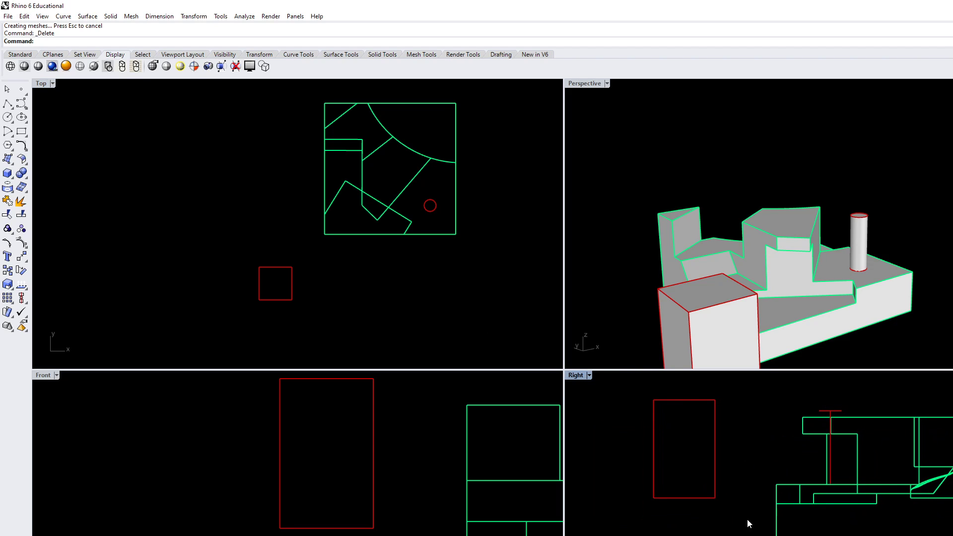
{"action": "scroll", "coordinate": [802, 261], "scroll_direction": "down", "scroll_amount": 5}
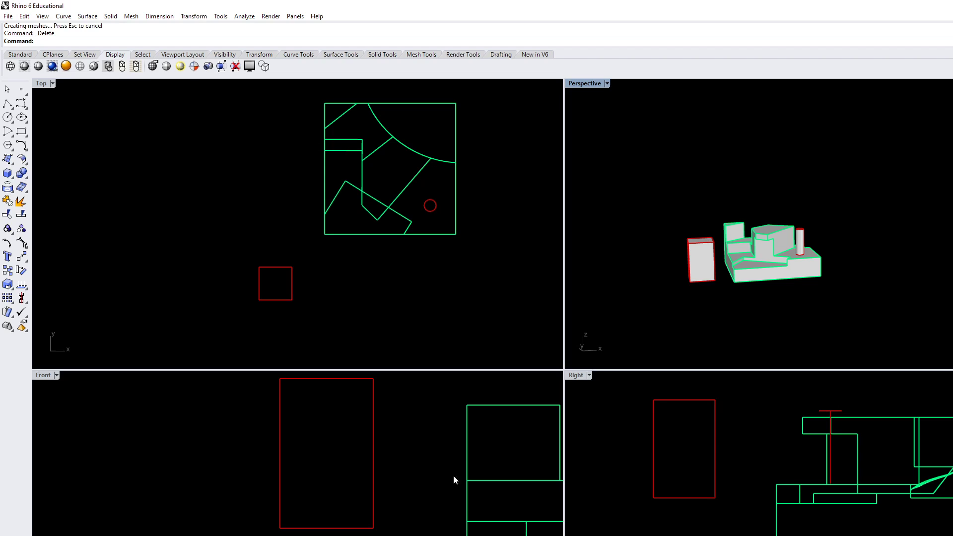
Step: Undo the last deletion and extrusion, and extrude the base square straight up by 80 with ExtrudeCrv as a solid
{"action": "key", "text": "ctrl+z"}
{"action": "key", "text": "ctrl+z"}
{"action": "type", "text": "Exter"}
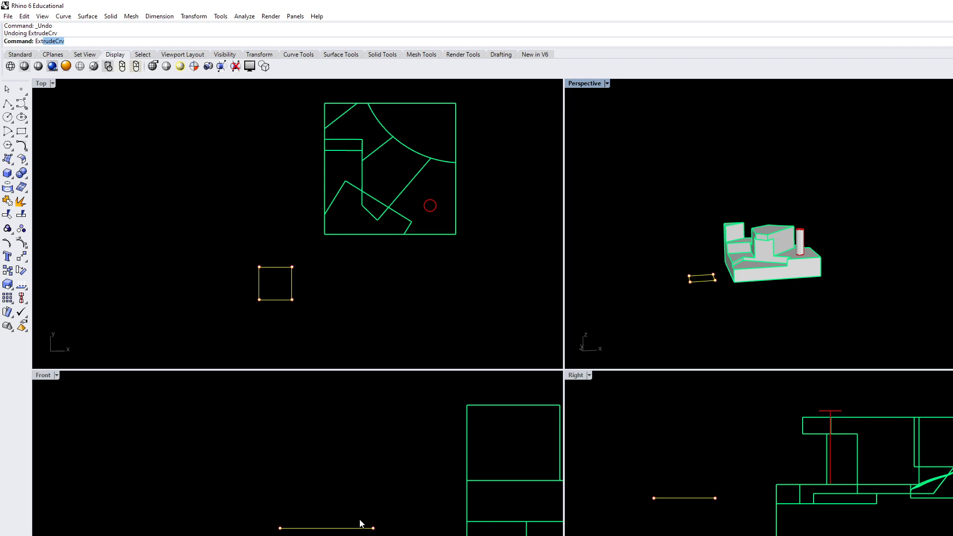
{"action": "key", "text": "BackSpace"}
{"action": "key", "text": "BackSpace"}
{"action": "type", "text": "rudeCrv"}
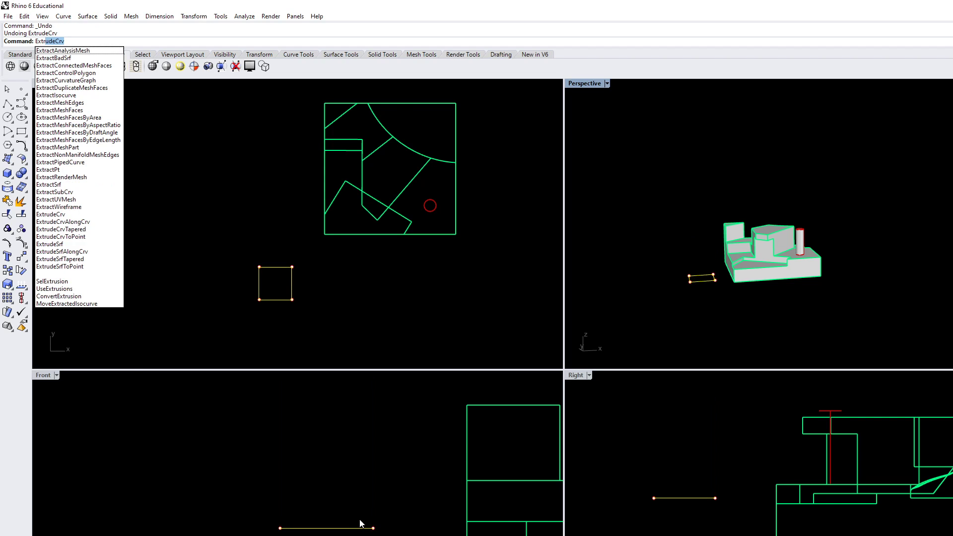
{"action": "key", "text": "Return"}
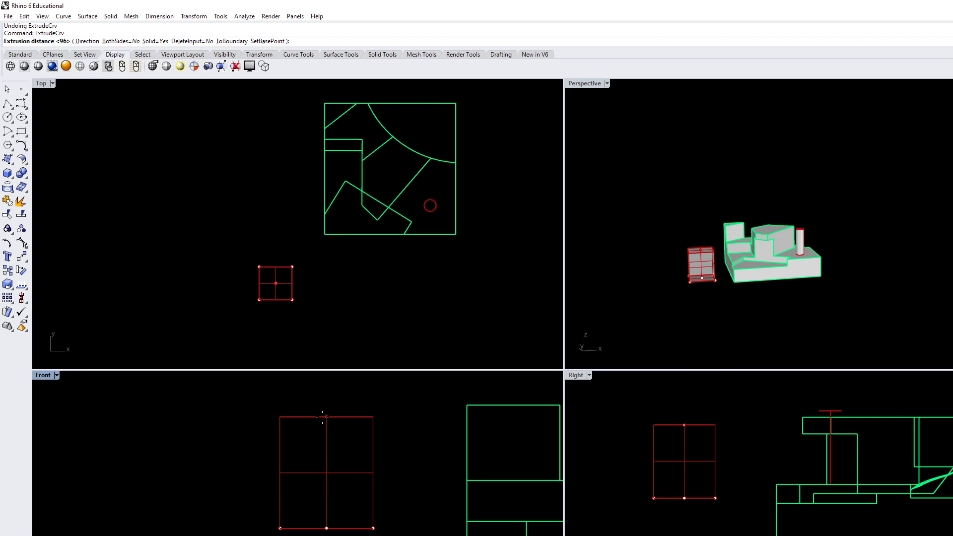
{"action": "type", "text": "80"}
{"action": "key", "text": "Return"}
Step: Delete the square base curve of the 80-high box, keeping the solid
{"action": "key", "text": "Delete"}
{"action": "right_click_drag", "start_coordinate": [306, 454], "coordinate": [314, 470]}
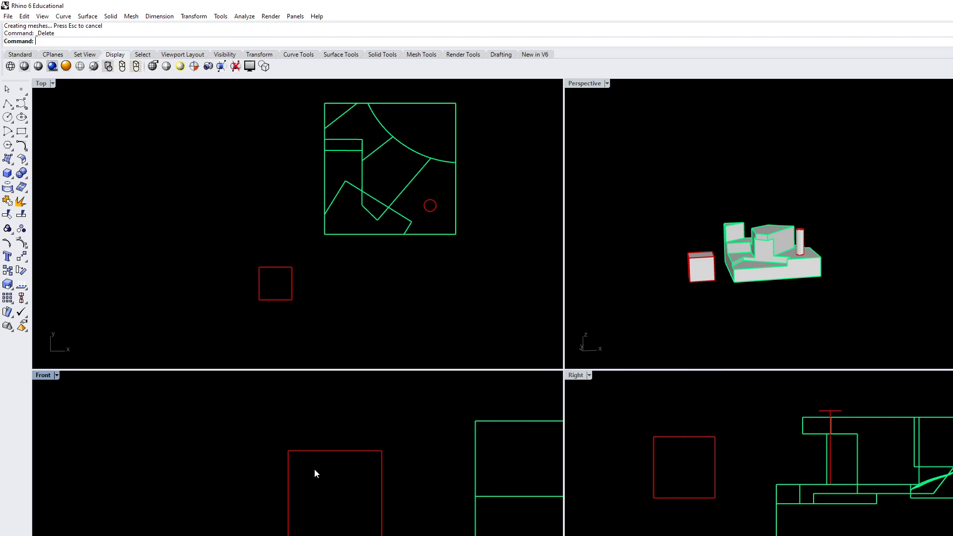
{"action": "right_click_drag", "start_coordinate": [702, 299], "coordinate": [738, 338]}
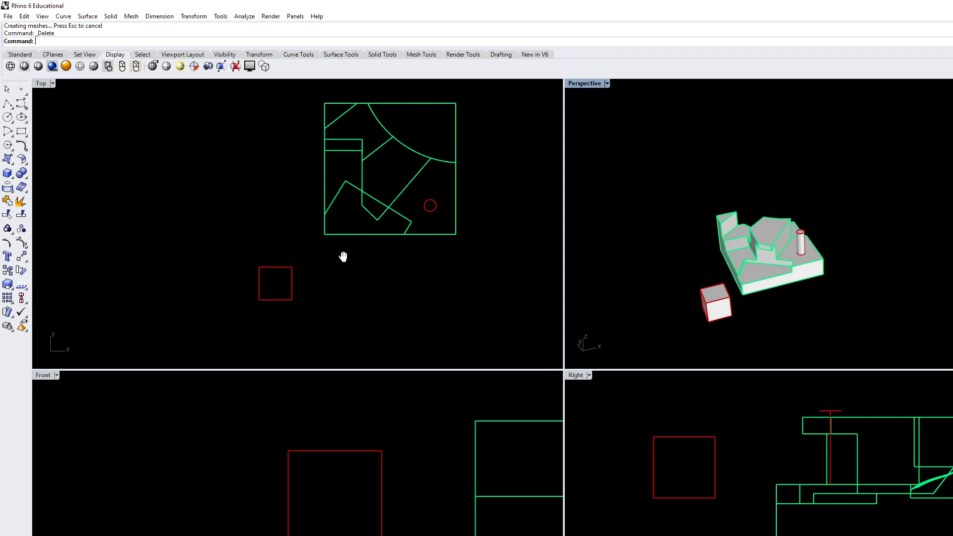
Step: Assign the separate box beside the block to the blue layer
{"action": "right_click_drag", "start_coordinate": [342, 255], "coordinate": [361, 270]}
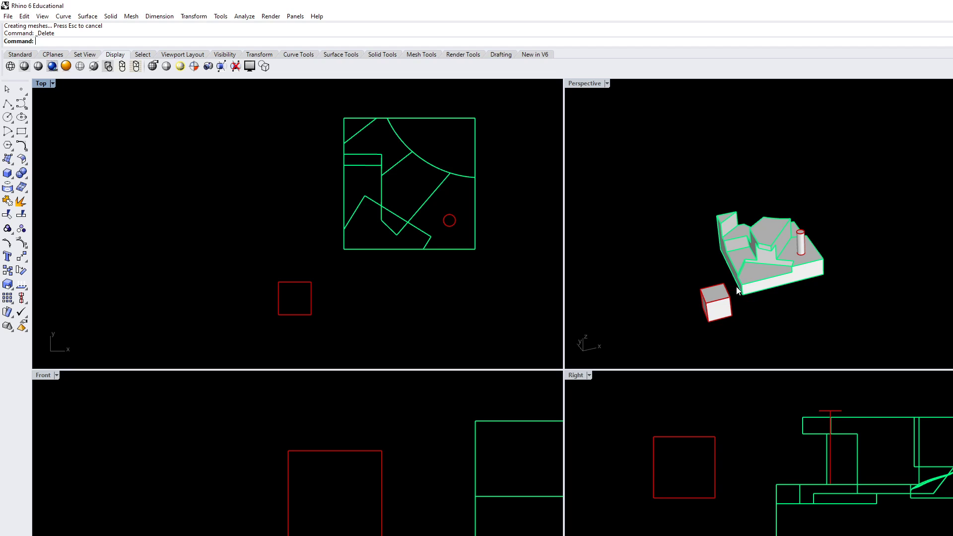
{"action": "left_click_drag", "start_coordinate": [326, 329], "coordinate": [283, 295]}
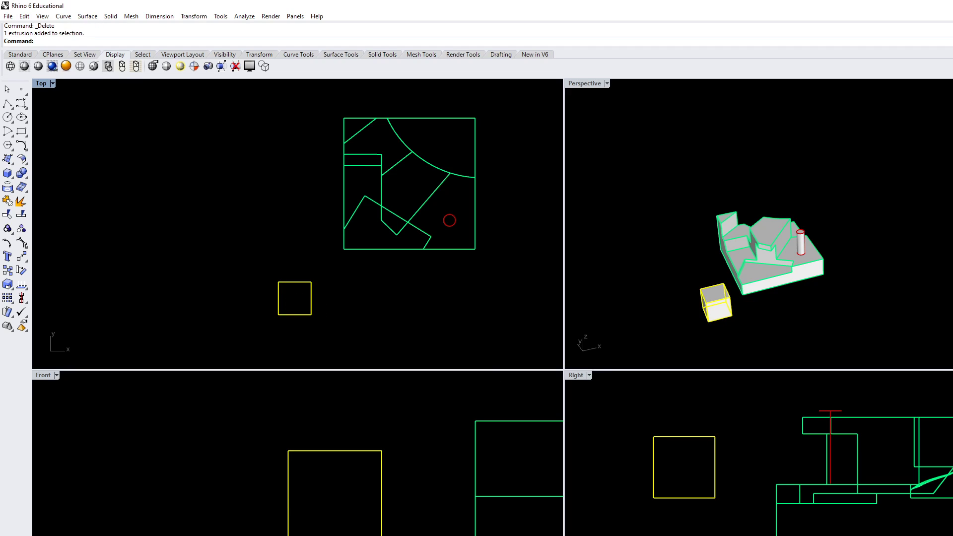
{"action": "key", "text": "Escape"}
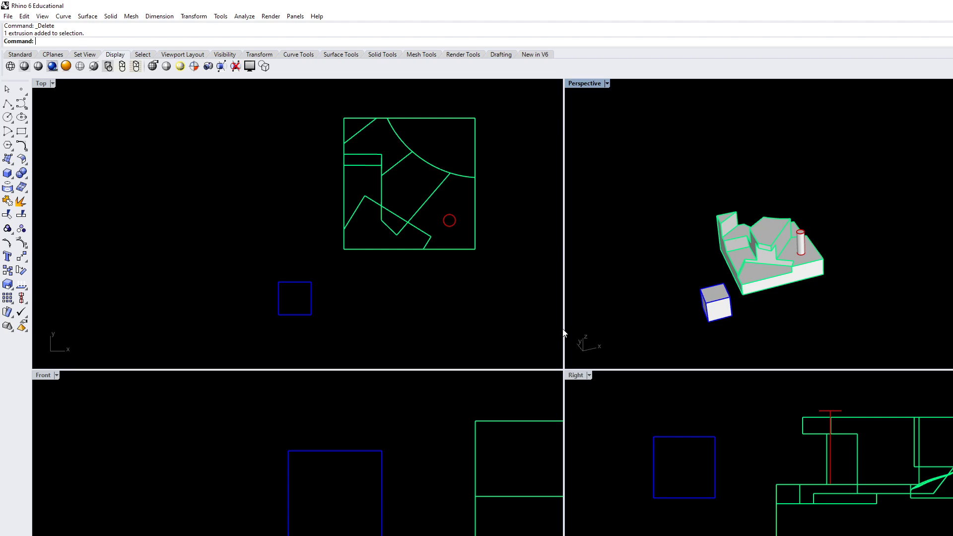
Step: Create a horizontal ClippingPlane in the Top view as a rectangle reaching slightly beyond the stepped block on all sides
{"action": "right_click_drag", "start_coordinate": [337, 245], "coordinate": [245, 261]}
{"action": "scroll", "coordinate": [245, 261], "scroll_direction": "down", "scroll_amount": 2}
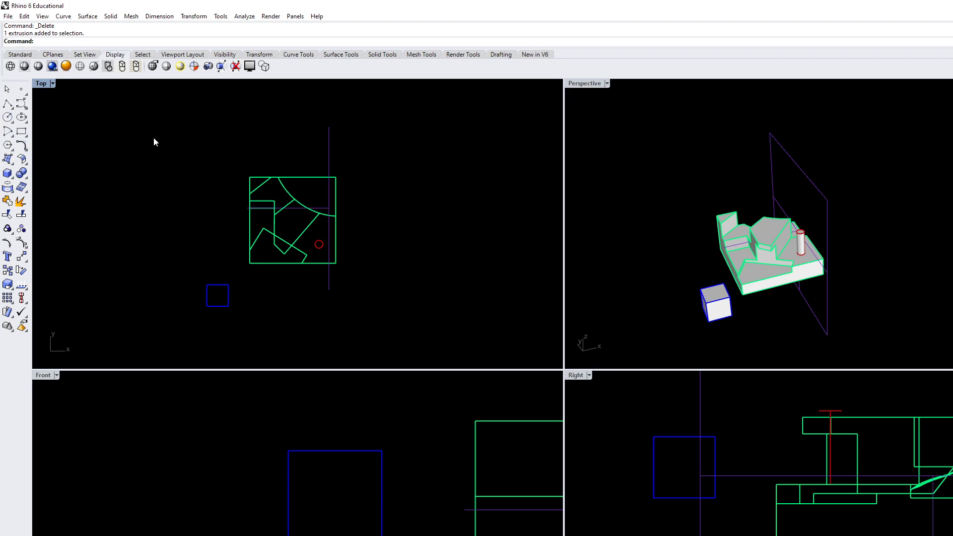
{"action": "type", "text": "ClippingPlane"}
{"action": "key", "text": "Return"}
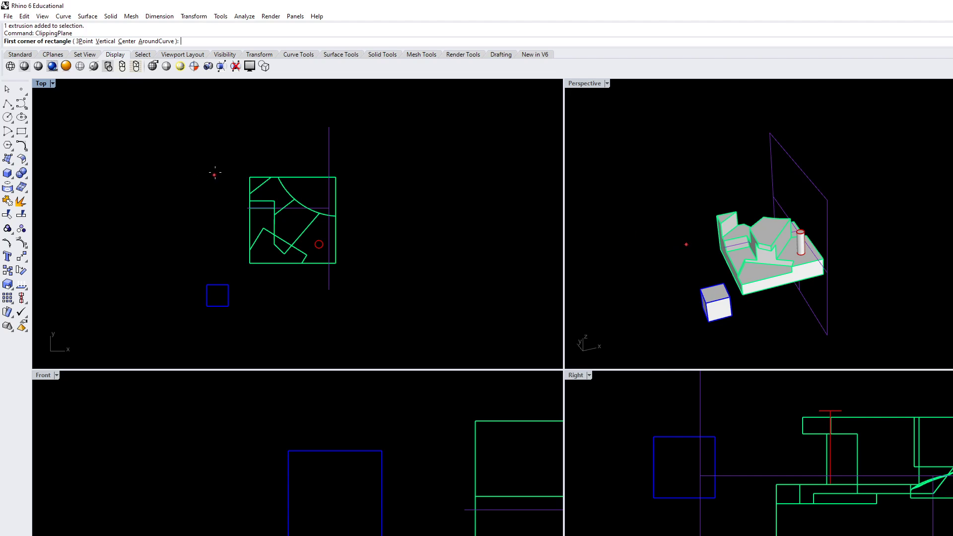
{"action": "left_click", "coordinate": [229, 155]}
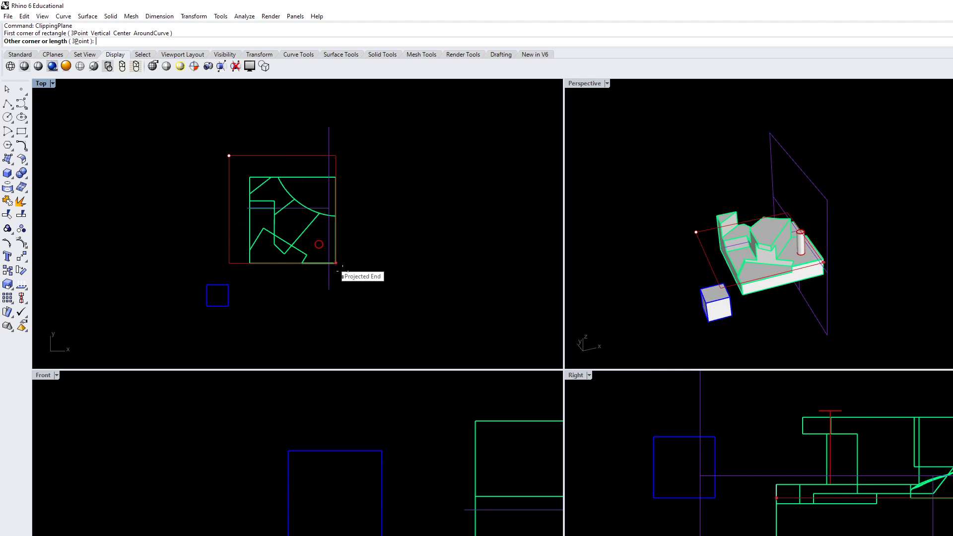
{"action": "left_click", "coordinate": [359, 286]}
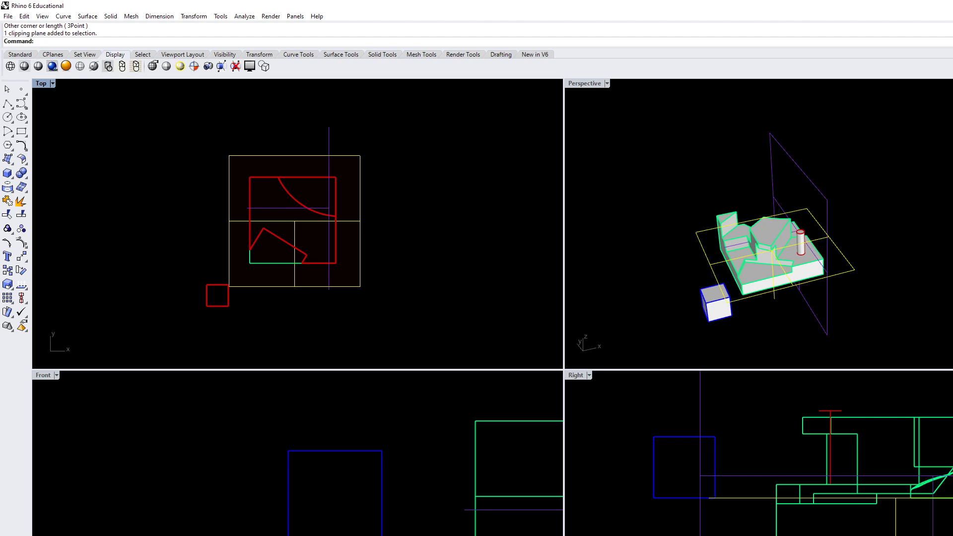
Step: Assign the new horizontal clipping plane to the purple layer used by the vertical clipping plane
{"action": "left_click", "coordinate": [759, 453]}
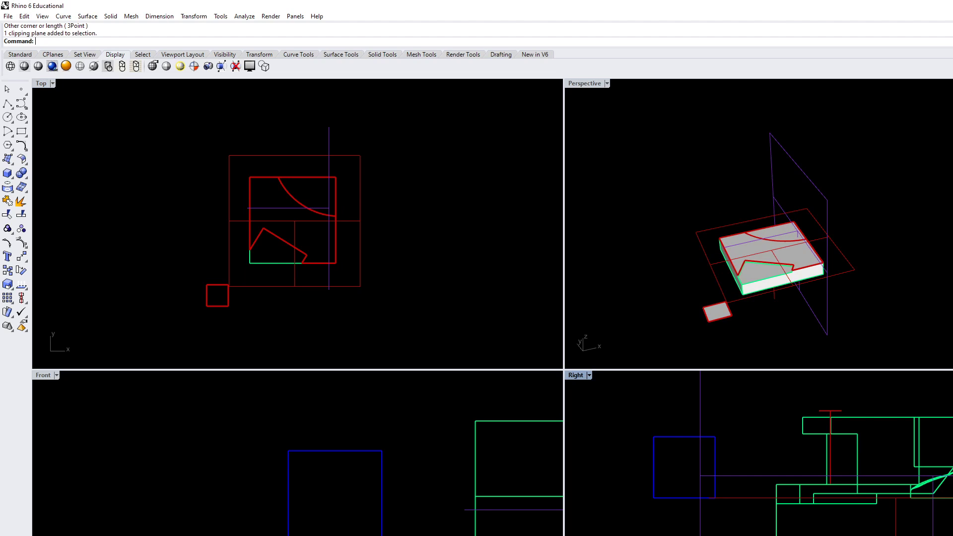
{"action": "left_click", "coordinate": [351, 287]}
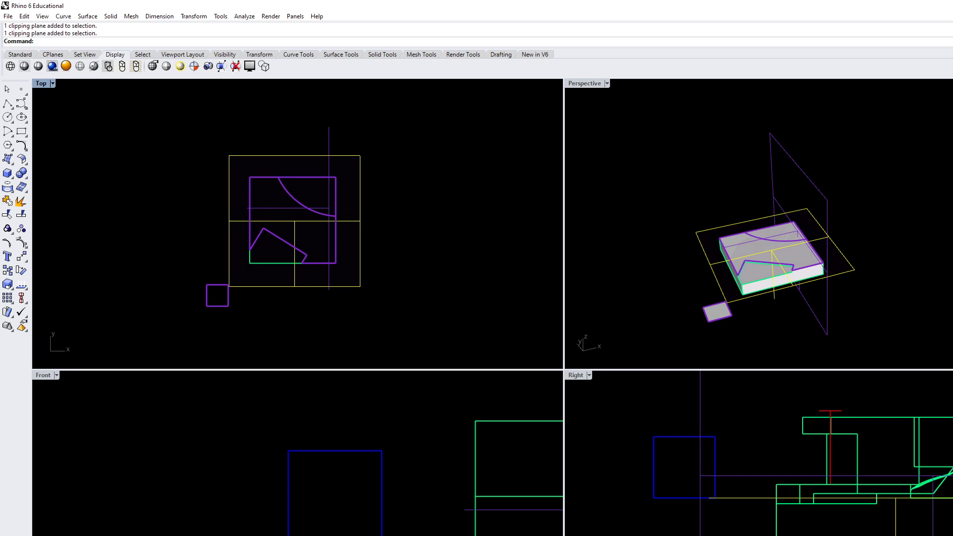
{"action": "left_click", "coordinate": [879, 328]}
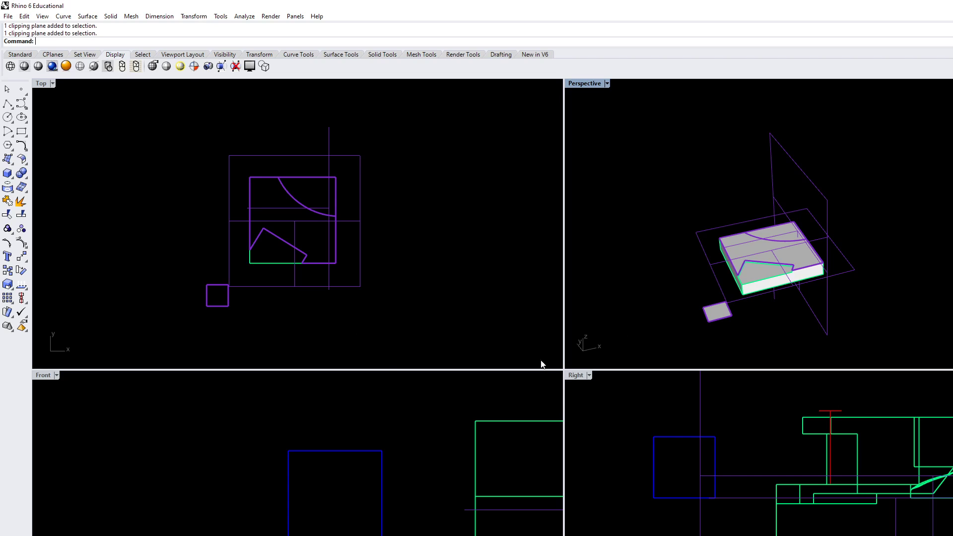
Step: Try to move the horizontal clipping plane straight up in the Front view with Ortho on
{"action": "right_click_drag", "start_coordinate": [387, 305], "coordinate": [433, 310]}
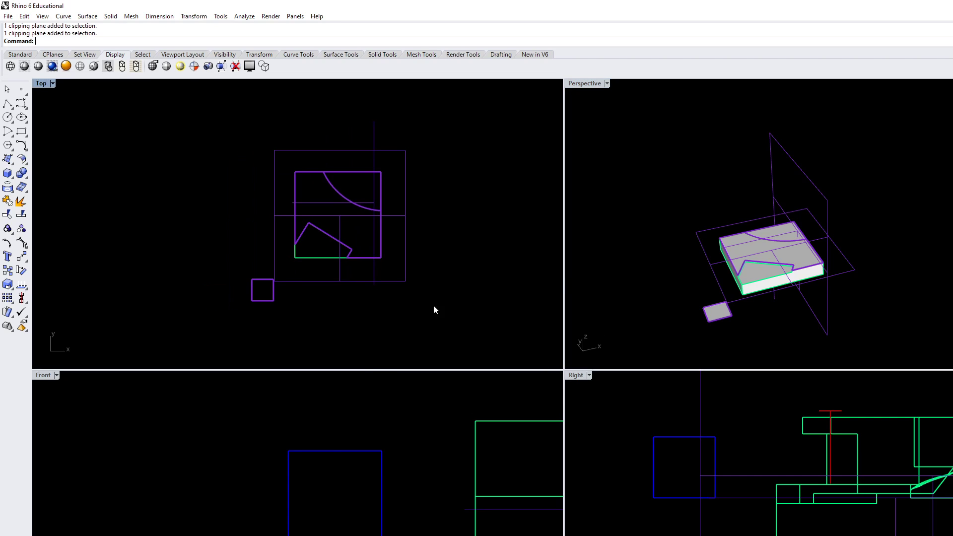
{"action": "scroll", "coordinate": [798, 276], "scroll_direction": "up", "scroll_amount": 5}
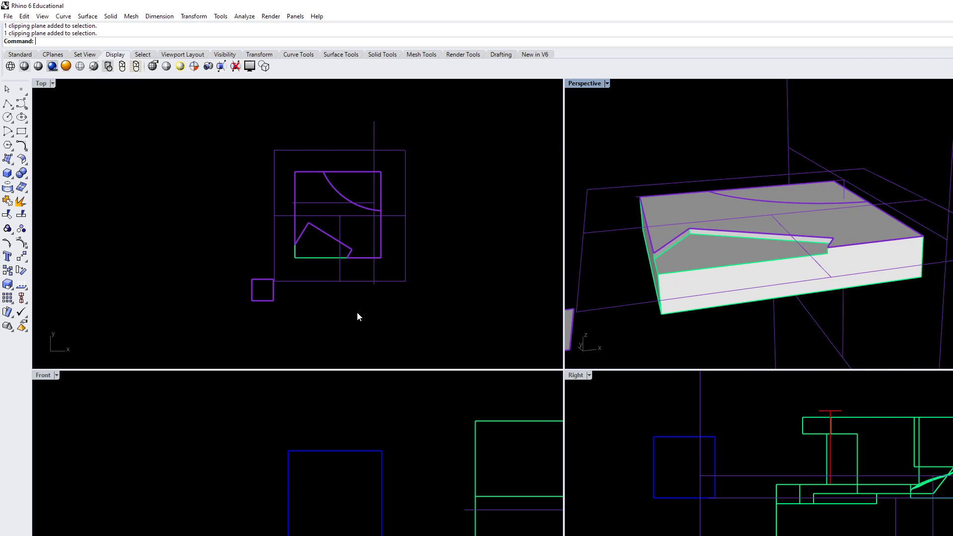
{"action": "left_click", "coordinate": [385, 281]}
{"action": "scroll", "coordinate": [342, 464], "scroll_direction": "down", "scroll_amount": 8}
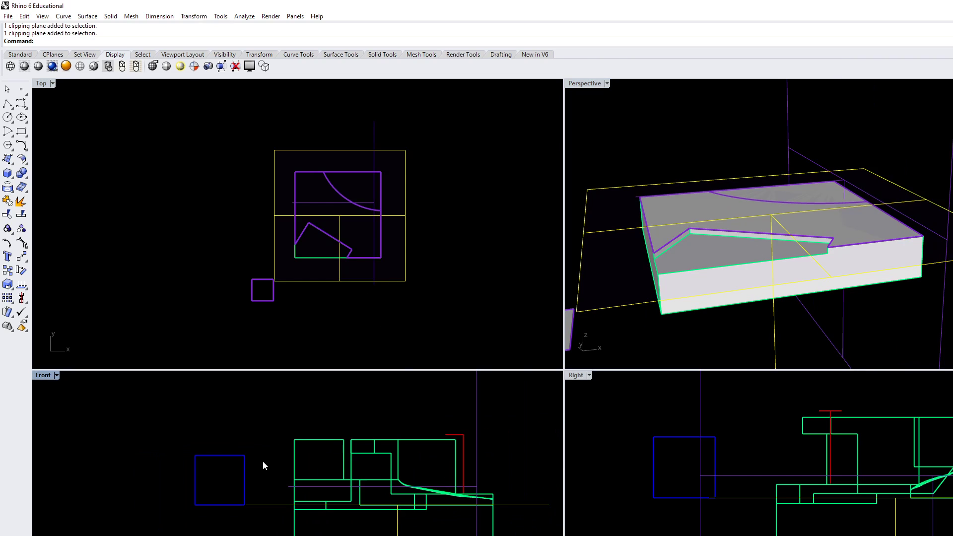
{"action": "right_click_drag", "start_coordinate": [470, 500], "coordinate": [427, 523]}
{"action": "scroll", "coordinate": [427, 522], "scroll_direction": "up", "scroll_amount": 2}
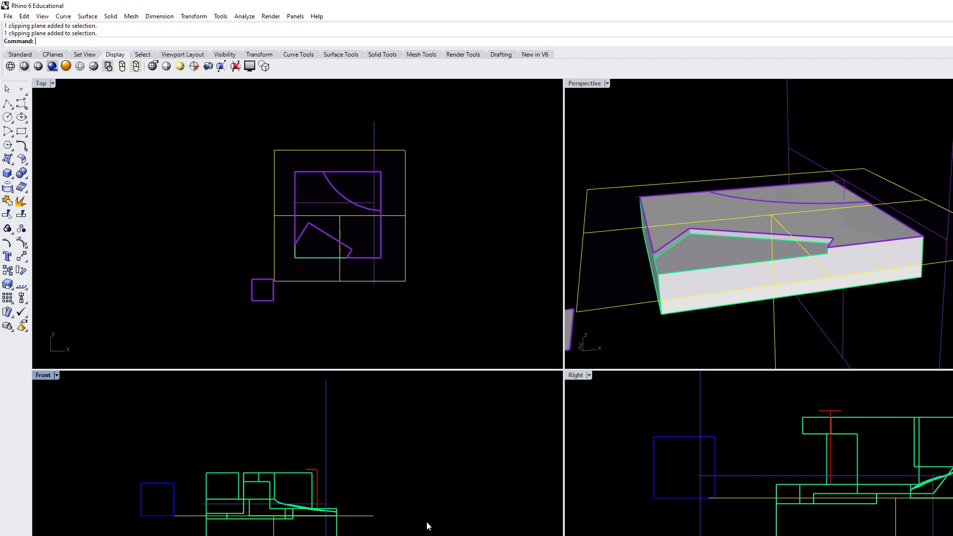
{"action": "type", "text": "move"}
{"action": "key", "text": "Return"}
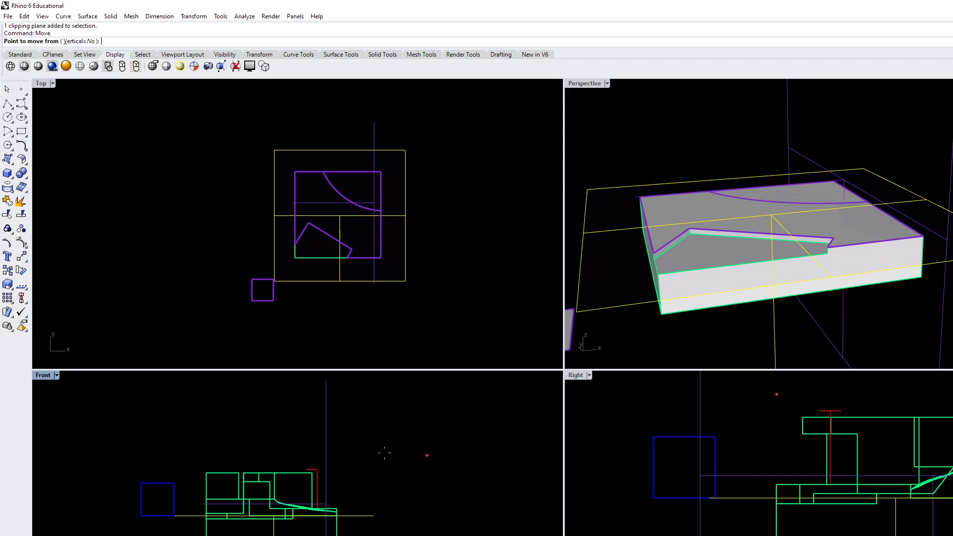
{"action": "left_click", "coordinate": [439, 532]}
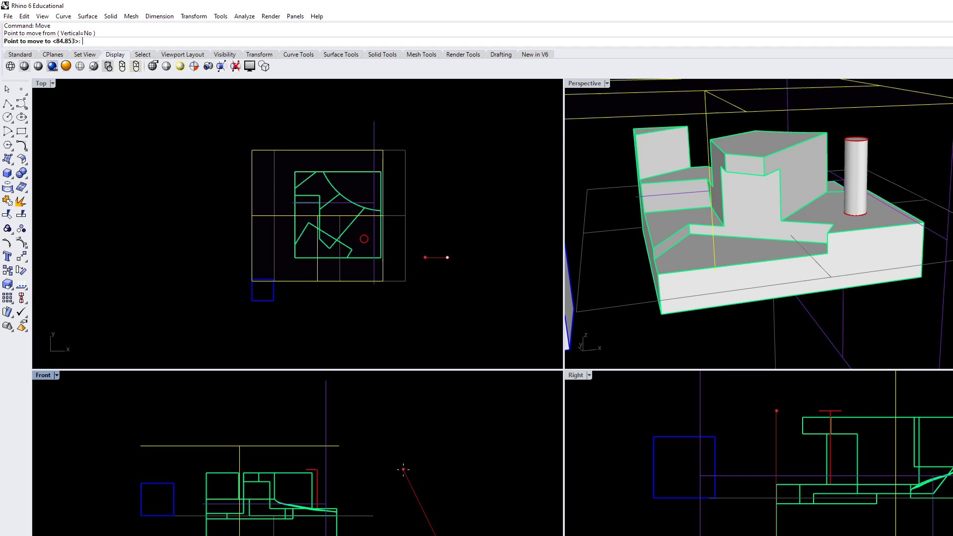
{"action": "key", "text": "F8"}
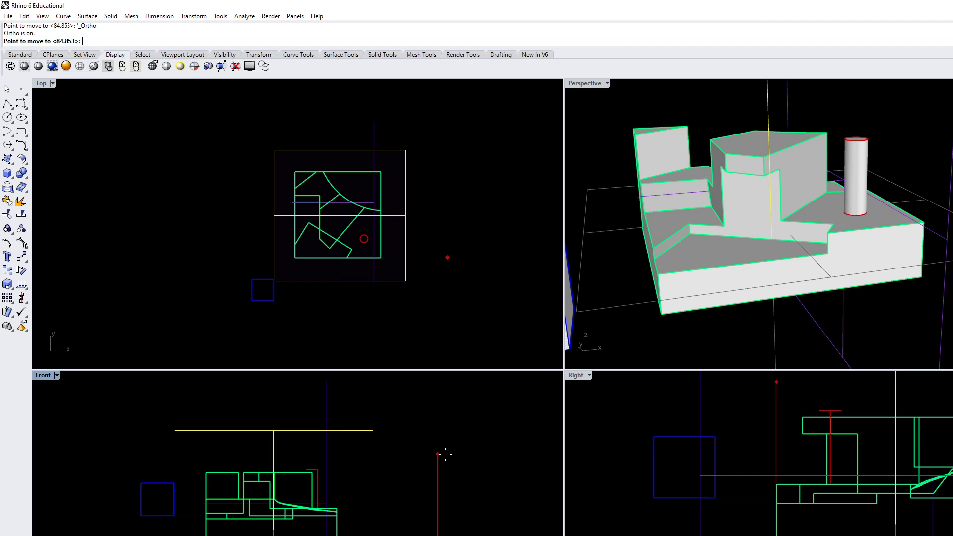
{"action": "key", "text": "Right"}
{"action": "key", "text": "Up"}
{"action": "type", "text": "\""}
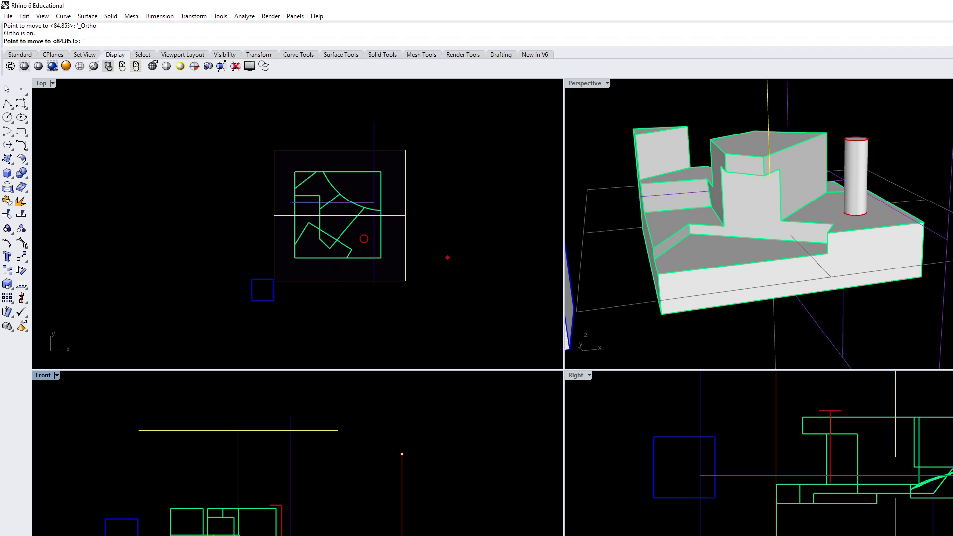
{"action": "left_click", "coordinate": [445, 459]}
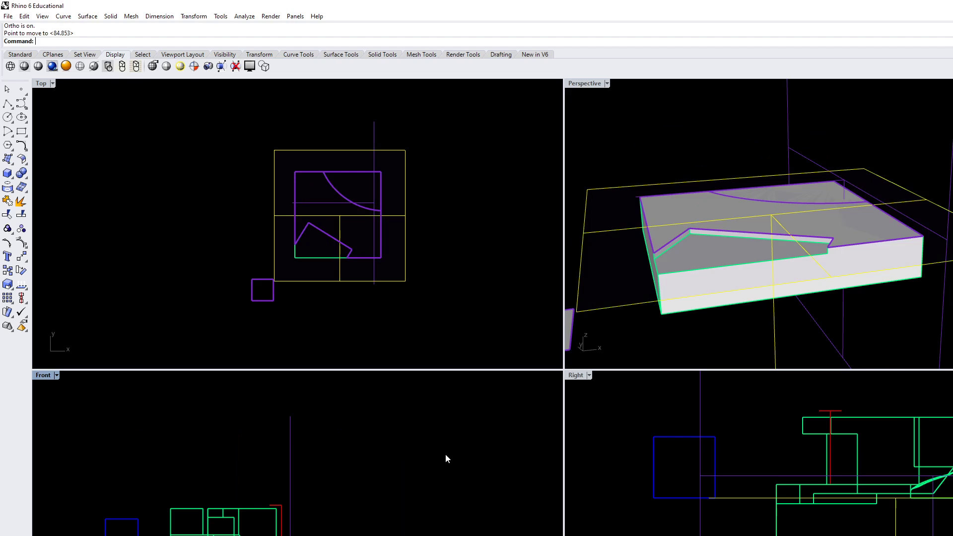
Step: Raise the horizontal clipping plane to the height of the cylinder's top, and undo that move
{"action": "type", "text": "move"}
{"action": "key", "text": "Return"}
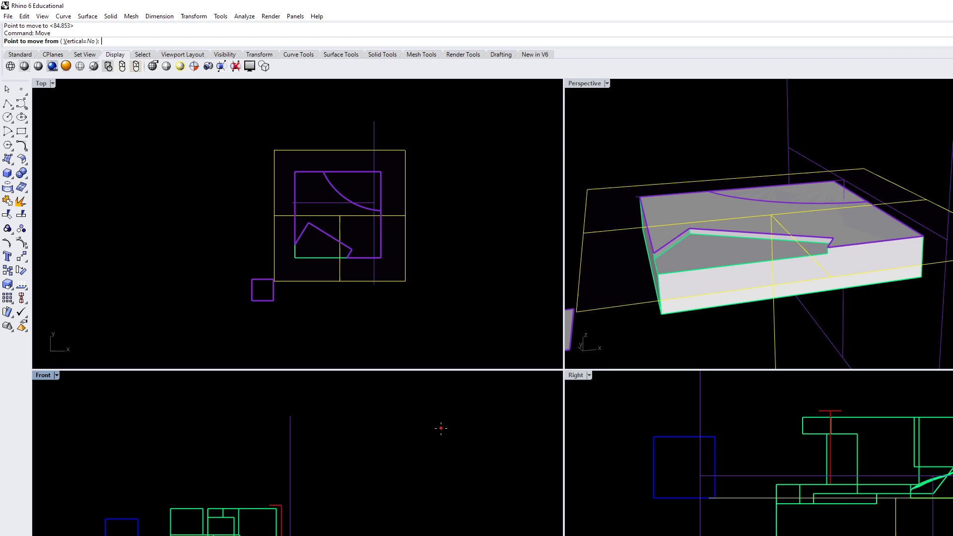
{"action": "left_click", "coordinate": [388, 535]}
{"action": "key", "text": "Right"}
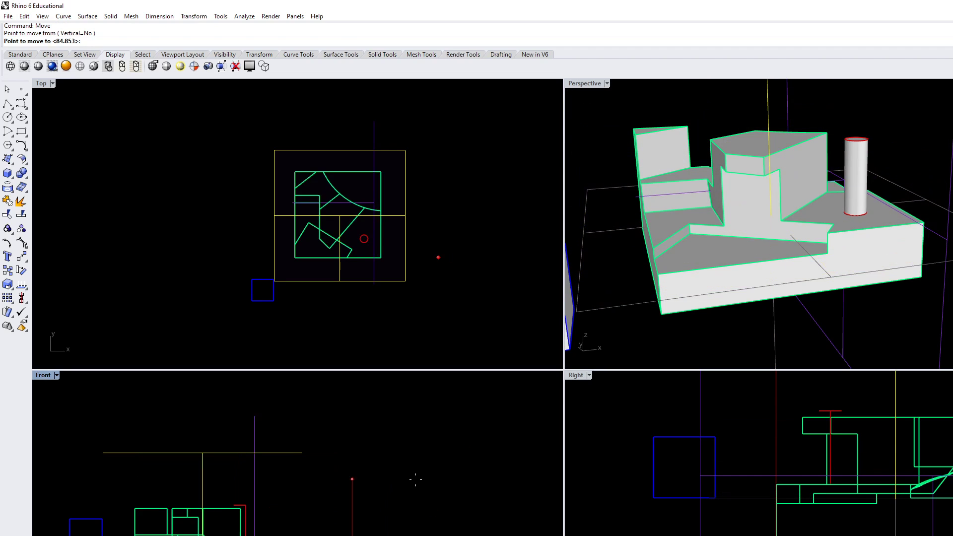
{"action": "key", "text": "Up"}
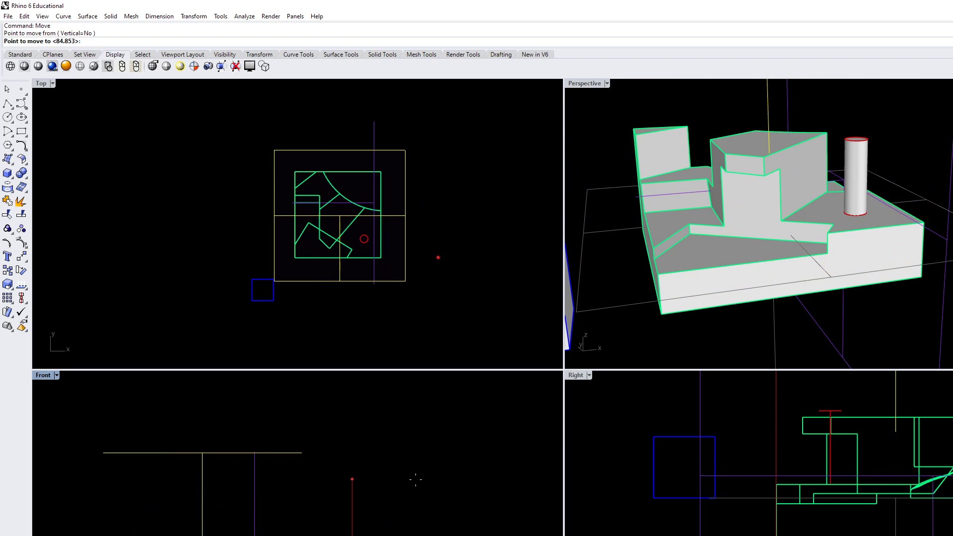
{"action": "key", "text": "Return"}
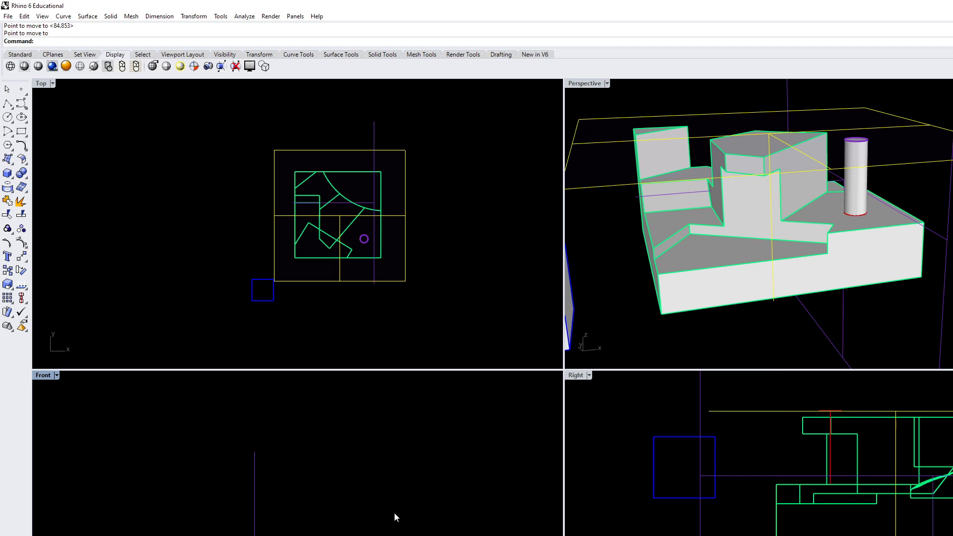
{"action": "key", "text": "ctrl+z"}
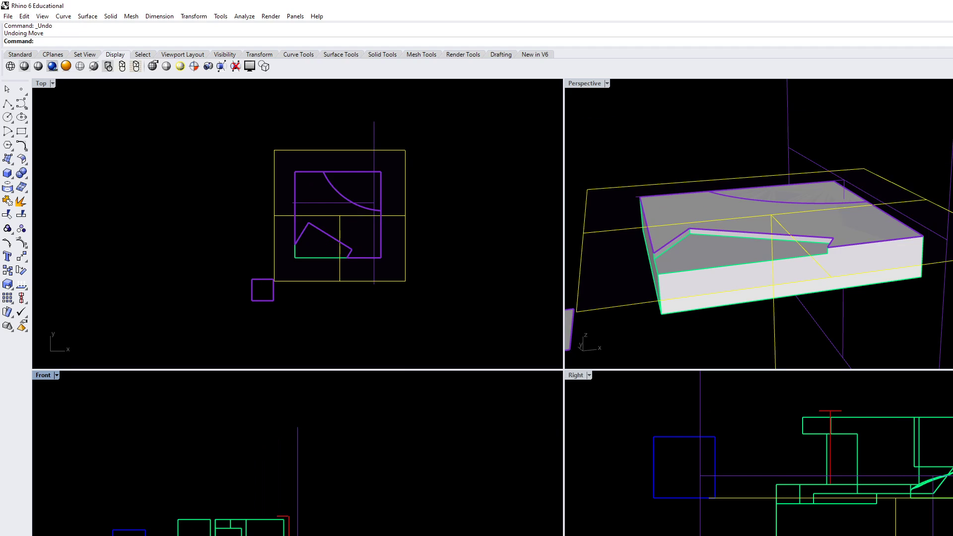
Step: Try to move the horizontal clipping plane vertically through the upper part of the block to vary the cut height
{"action": "type", "text": "Move"}
{"action": "key", "text": "Return"}
{"action": "left_click", "coordinate": [777, 498]}
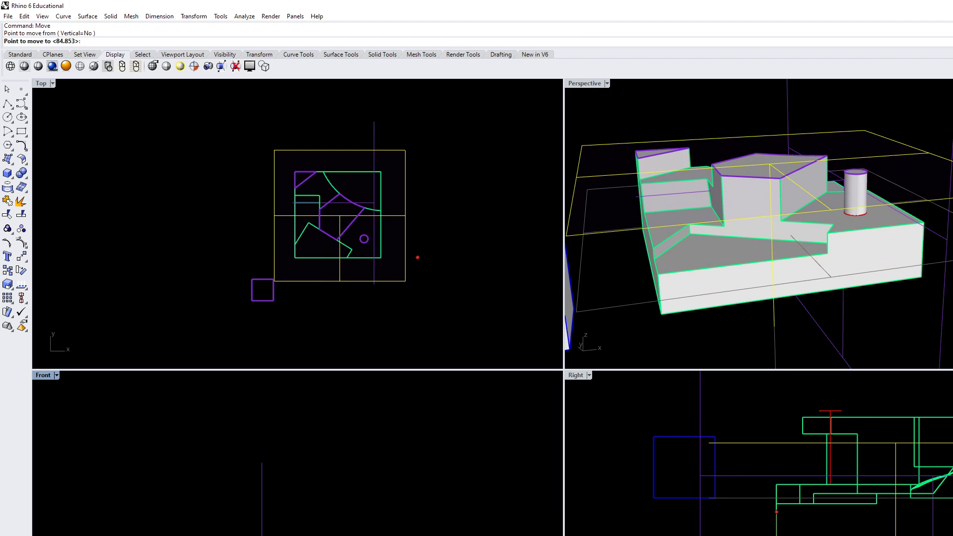
{"action": "key", "text": "Return"}
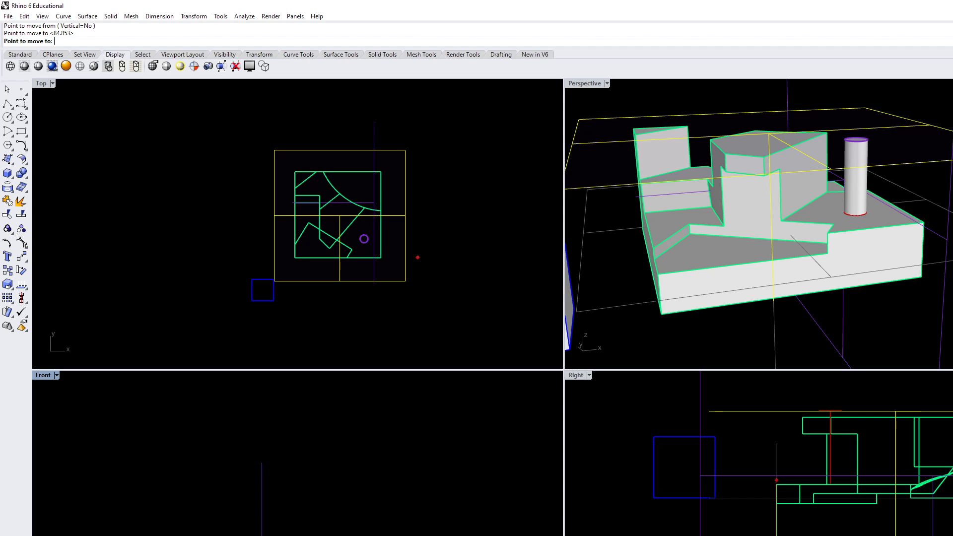
{"action": "left_click", "coordinate": [776, 480]}
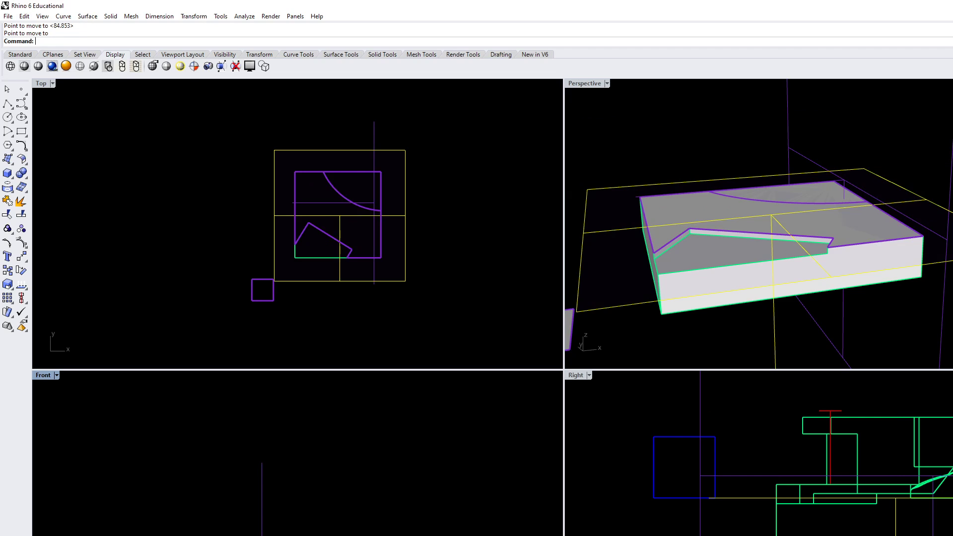
Step: Move the horizontal clipping plane straight up 42 units so it cuts through the raised blocks and the cylinder
{"action": "type", "text": "Mvoe"}
{"action": "key", "text": "Return"}
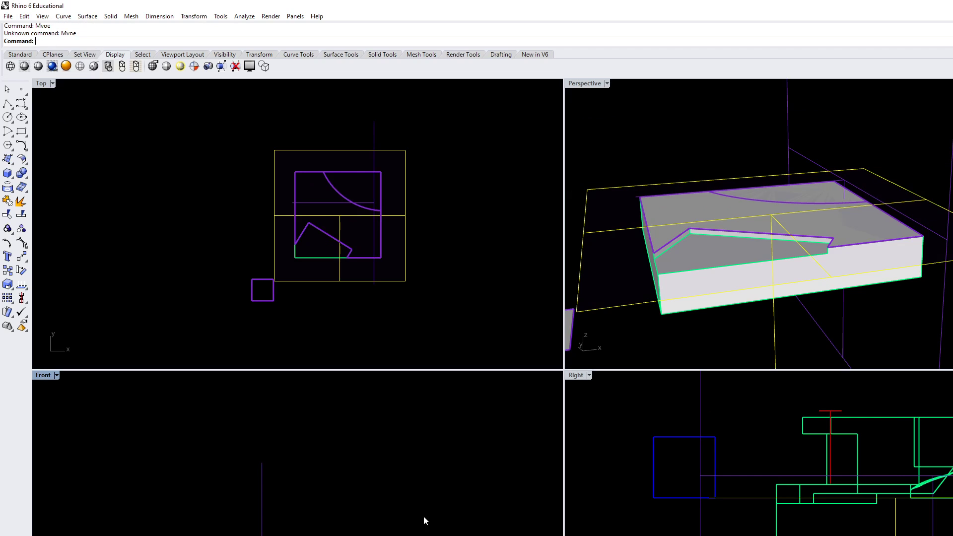
{"action": "type", "text": "Move"}
{"action": "key", "text": "Return"}
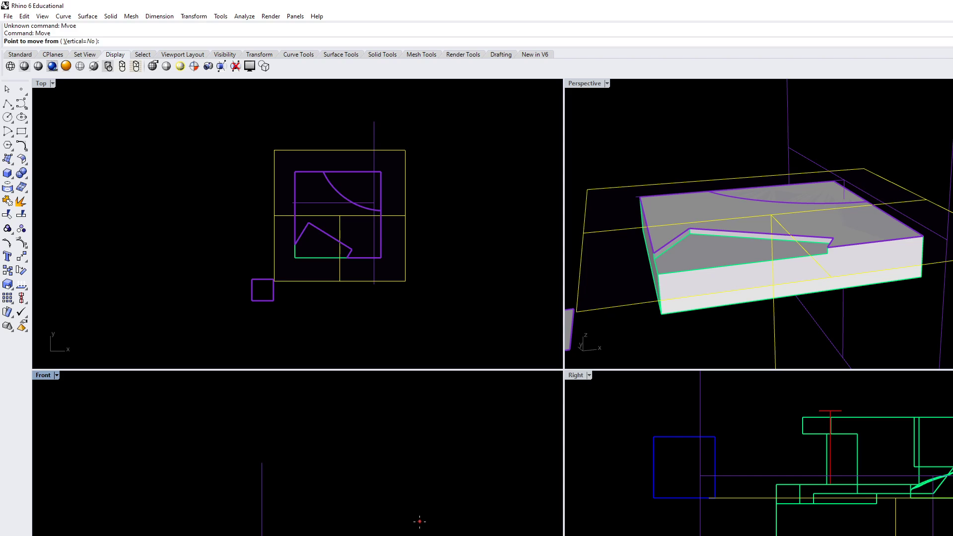
{"action": "left_click", "coordinate": [776, 472]}
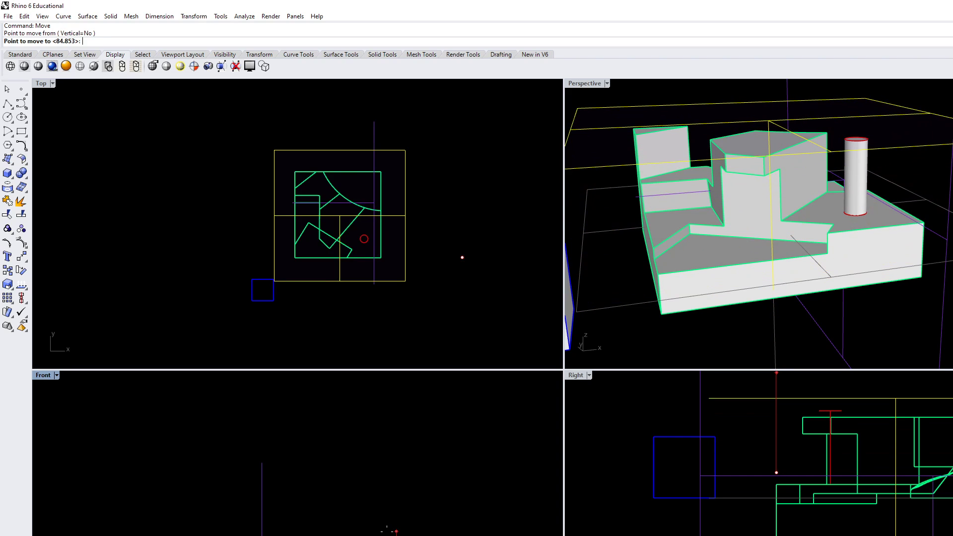
{"action": "type", "text": "4"}
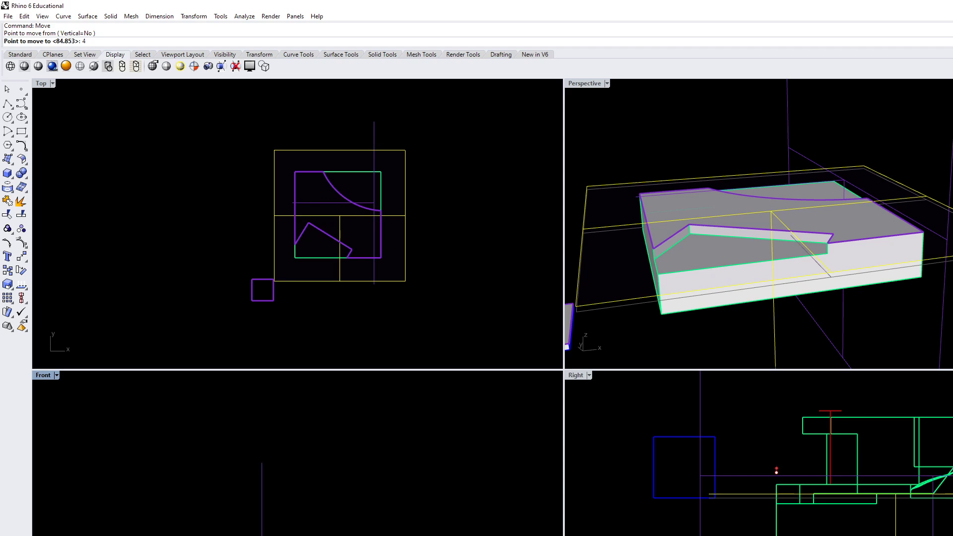
{"action": "type", "text": "2"}
{"action": "key", "text": "Return"}
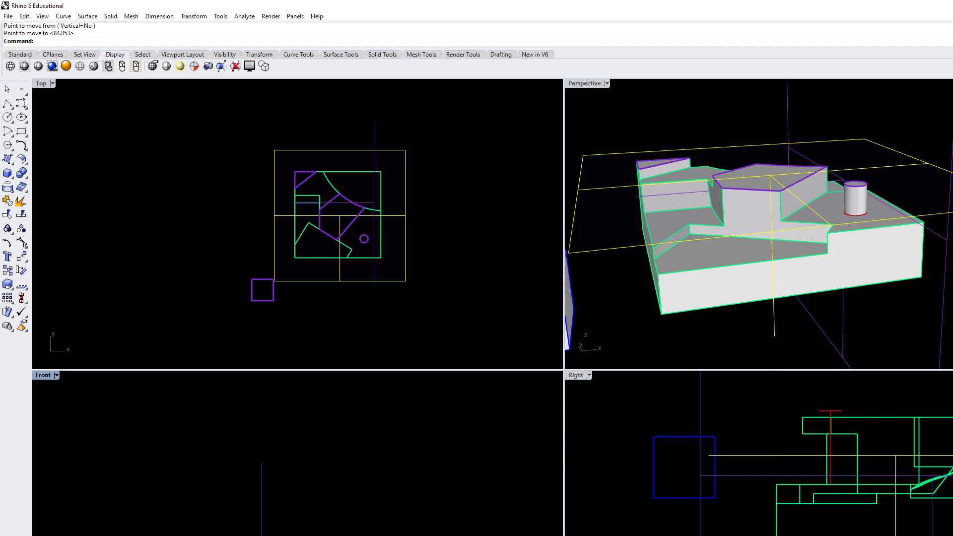
{"action": "key", "text": "Escape"}
Step: Examine the horizontal cut through the block, cylinder and separate box in the Perspective and Top views
{"action": "right_click_drag", "start_coordinate": [743, 266], "coordinate": [700, 242]}
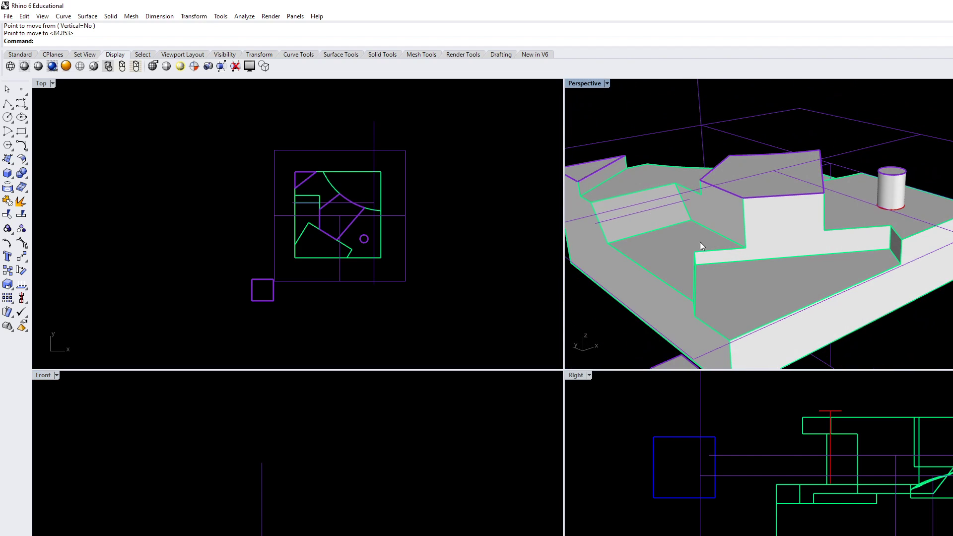
{"action": "right_click_drag", "start_coordinate": [443, 285], "coordinate": [418, 277]}
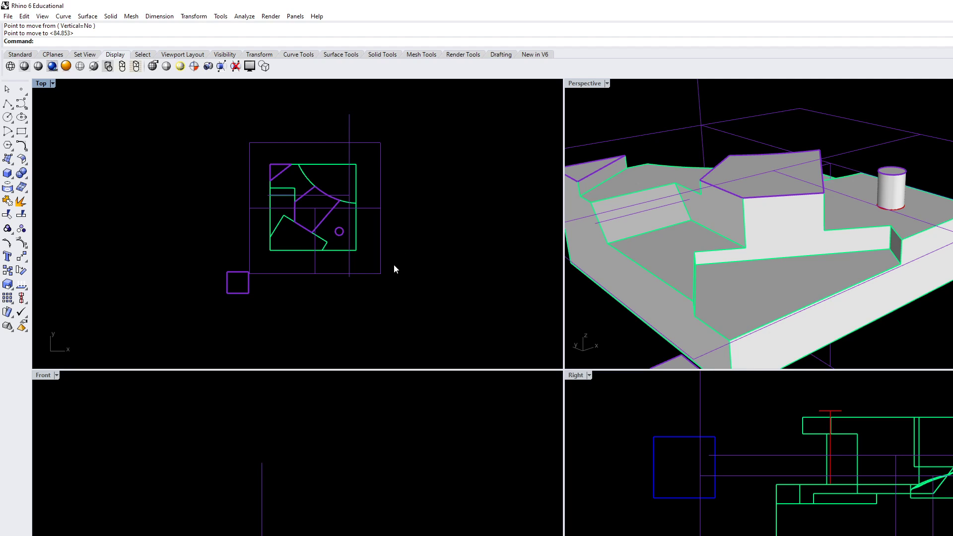
{"action": "right_click_drag", "start_coordinate": [397, 262], "coordinate": [476, 256]}
{"action": "scroll", "coordinate": [478, 257], "scroll_direction": "down", "scroll_amount": 4}
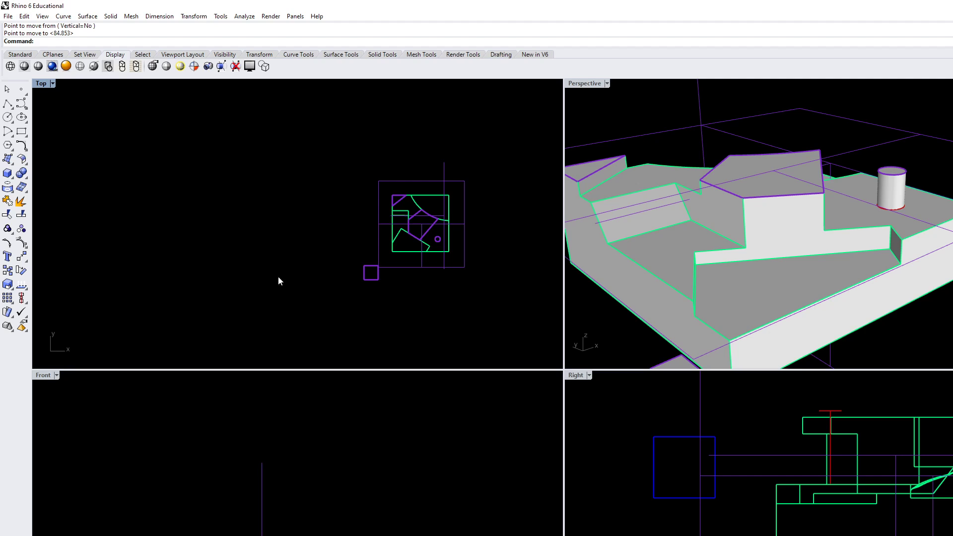
{"action": "right_click_drag", "start_coordinate": [417, 293], "coordinate": [333, 281]}
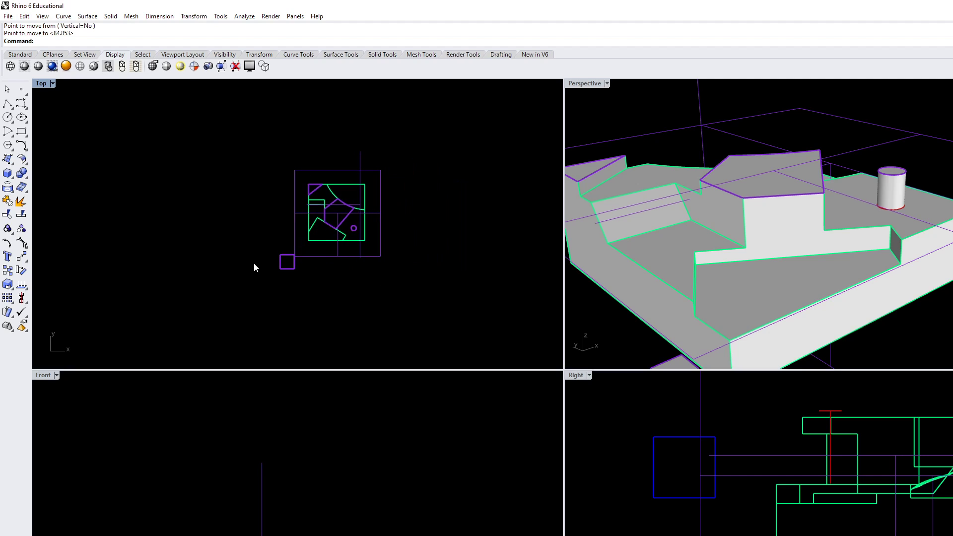
{"action": "right_click_drag", "start_coordinate": [361, 281], "coordinate": [380, 290]}
{"action": "scroll", "coordinate": [348, 286], "scroll_direction": "up", "scroll_amount": 2}
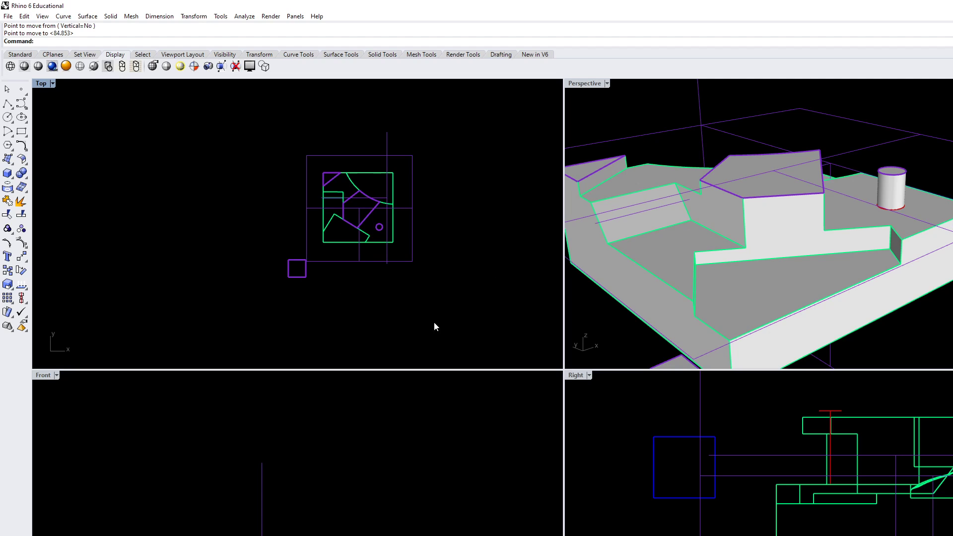
{"action": "right_click_drag", "start_coordinate": [413, 320], "coordinate": [392, 317]}
{"action": "scroll", "coordinate": [268, 285], "scroll_direction": "up", "scroll_amount": 5}
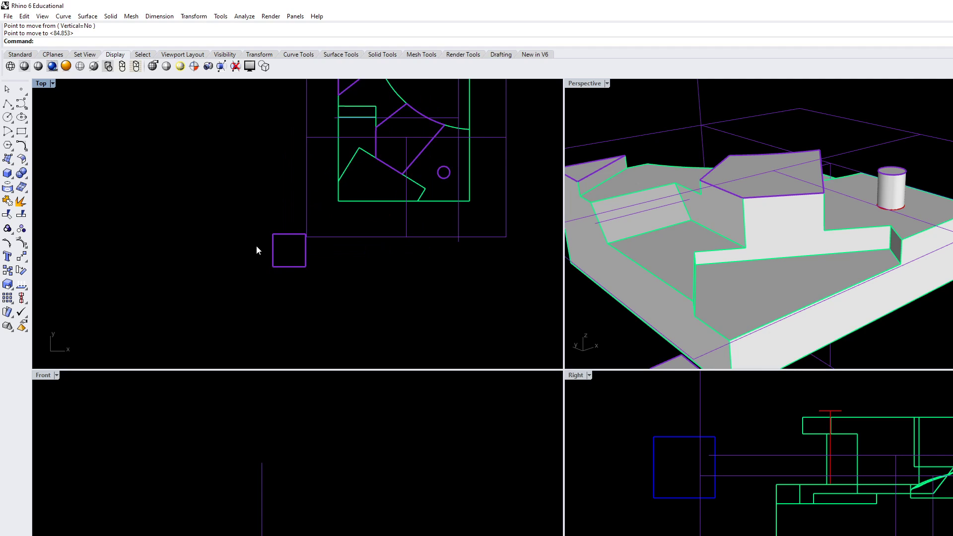
{"action": "scroll", "coordinate": [313, 268], "scroll_direction": "down", "scroll_amount": 4}
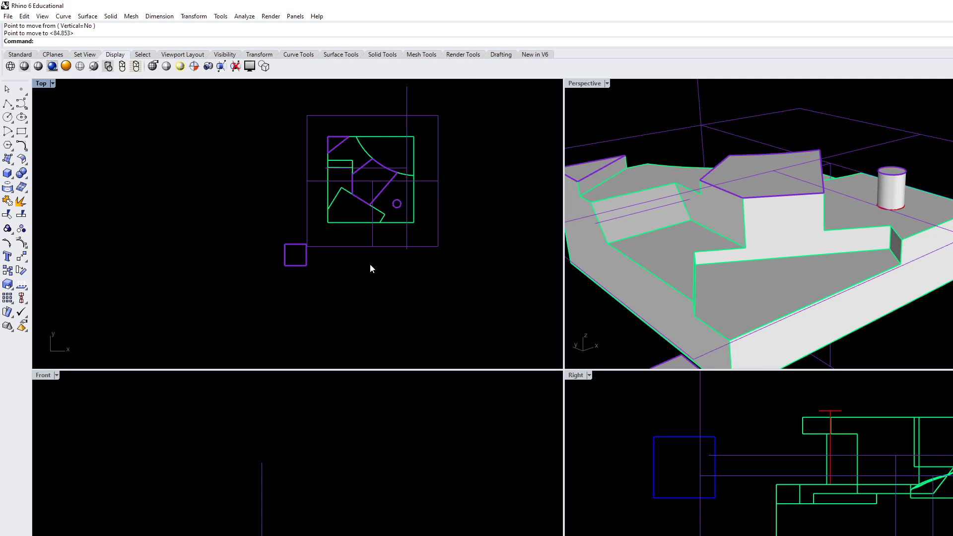
{"action": "scroll", "coordinate": [370, 268], "scroll_direction": "down", "scroll_amount": 4}
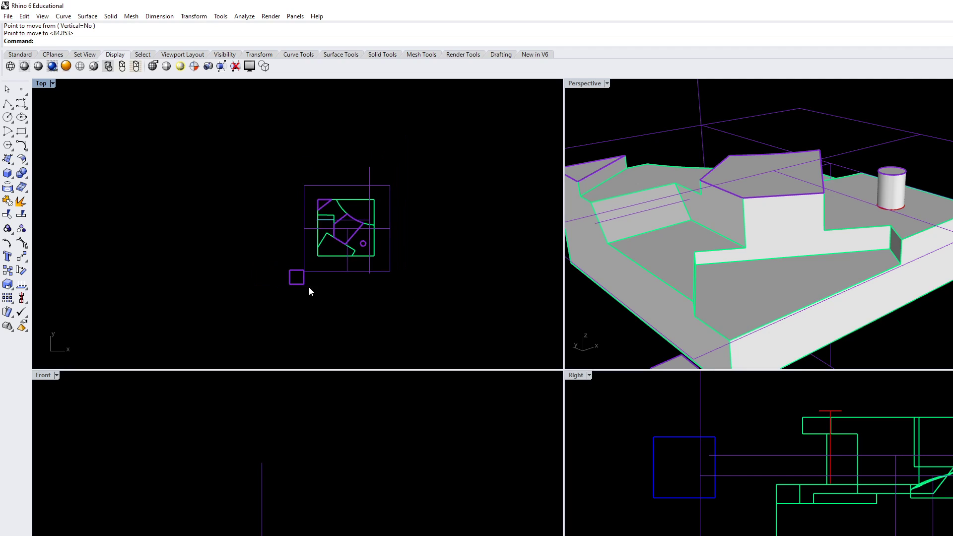
{"action": "right_click_drag", "start_coordinate": [375, 301], "coordinate": [267, 283]}
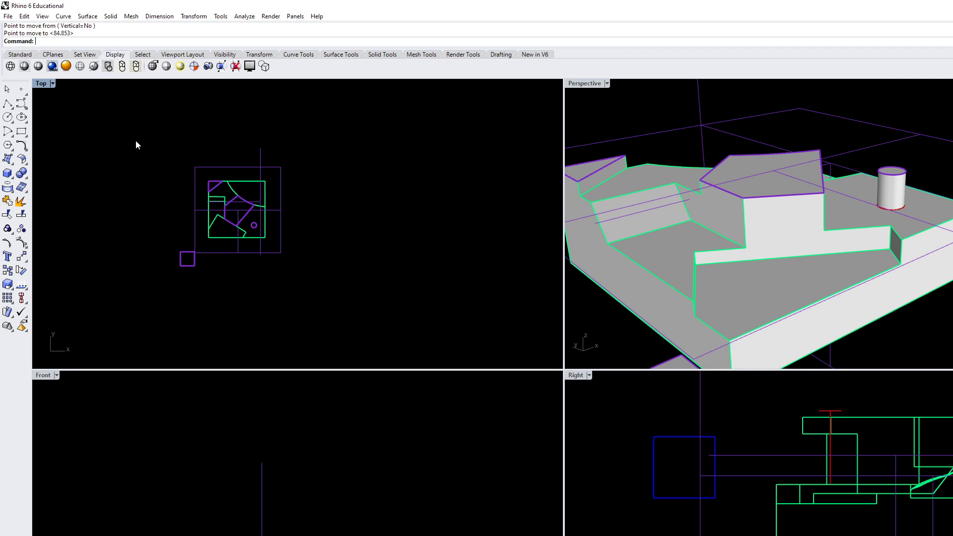
Step: Create a Make2D drawing of the Top view from the block, cylinder and both clipping planes, maintaining source layers with scene silhouette on
{"action": "left_click_drag", "start_coordinate": [136, 142], "coordinate": [355, 314]}
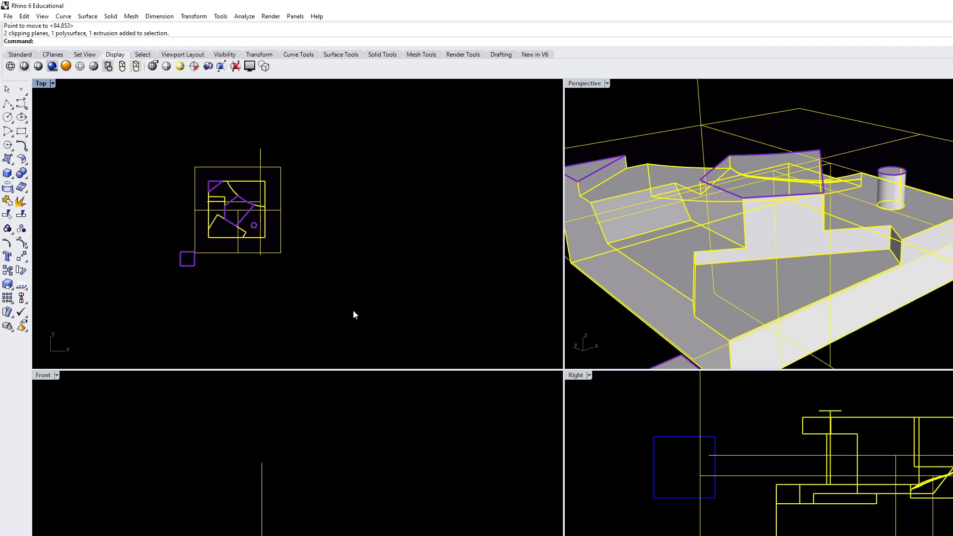
{"action": "type", "text": "Make2D"}
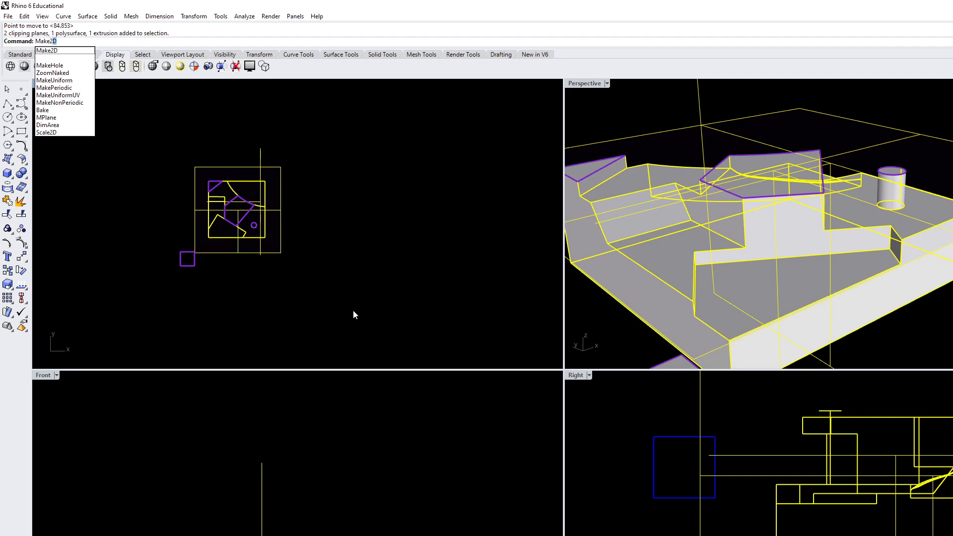
{"action": "key", "text": "Return"}
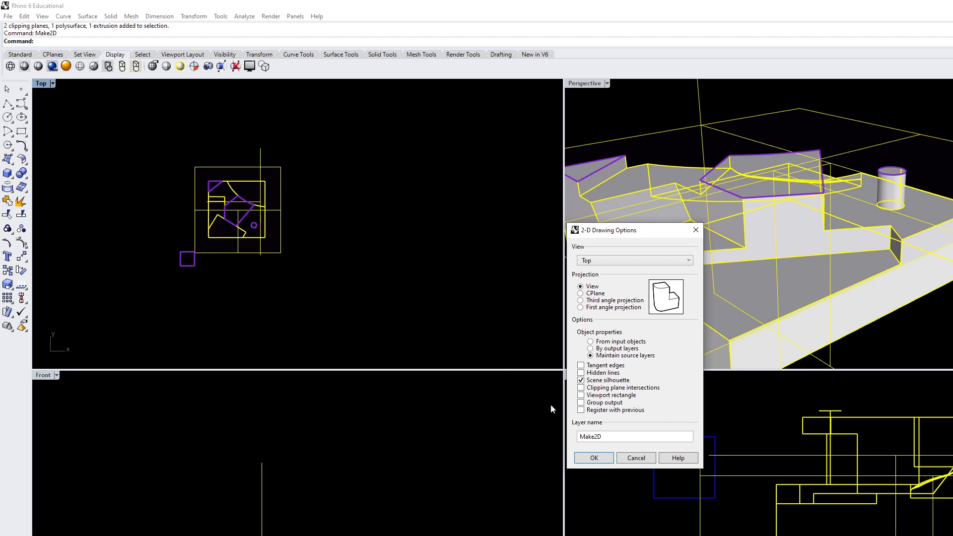
{"action": "left_click", "coordinate": [593, 457]}
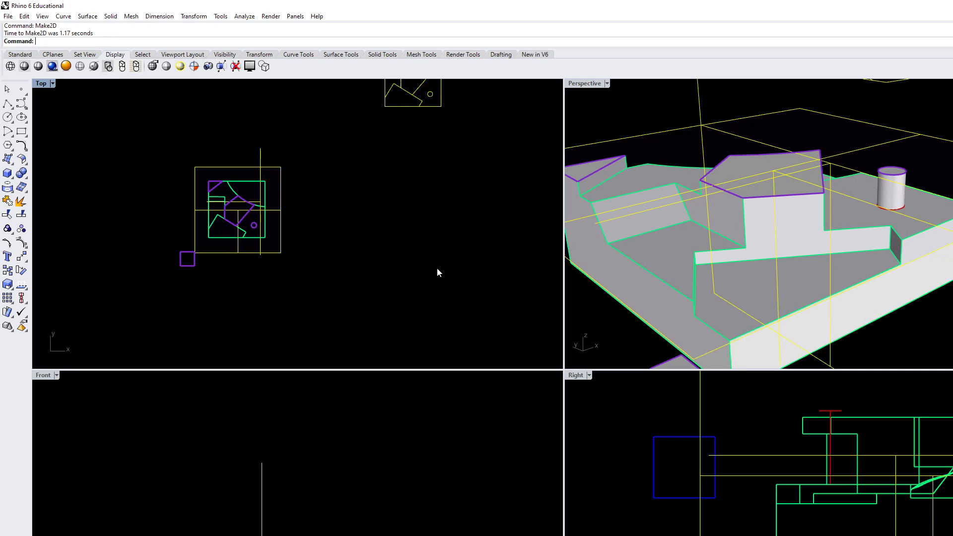
Step: Examine the generated 2D linework beside the model in the Top view and deselect it
{"action": "right_click_drag", "start_coordinate": [444, 246], "coordinate": [427, 320]}
{"action": "scroll", "coordinate": [417, 268], "scroll_direction": "down", "scroll_amount": 4}
{"action": "scroll", "coordinate": [406, 210], "scroll_direction": "up", "scroll_amount": 6}
{"action": "scroll", "coordinate": [383, 204], "scroll_direction": "up", "scroll_amount": 6}
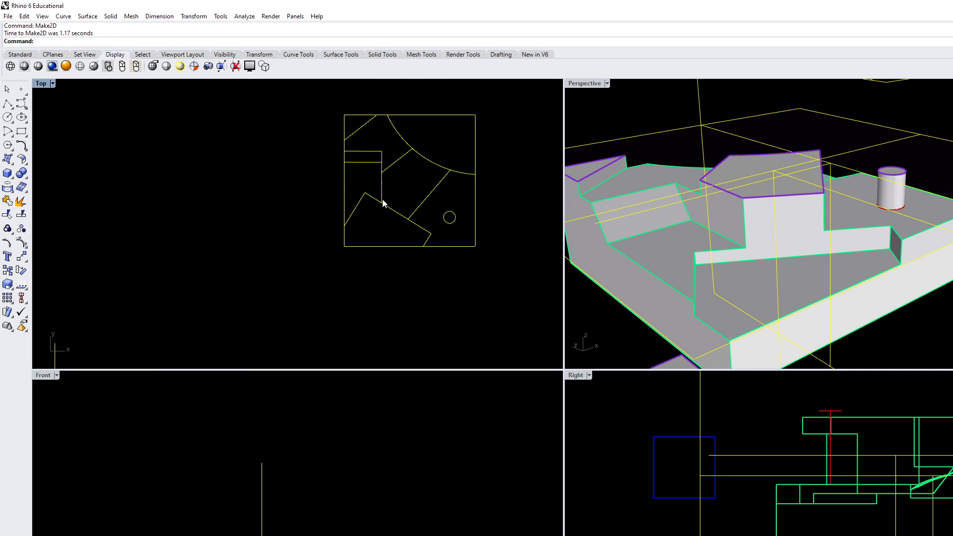
{"action": "scroll", "coordinate": [400, 274], "scroll_direction": "down", "scroll_amount": 7}
{"action": "right_click_drag", "start_coordinate": [400, 275], "coordinate": [369, 207]}
{"action": "scroll", "coordinate": [390, 219], "scroll_direction": "down", "scroll_amount": 4}
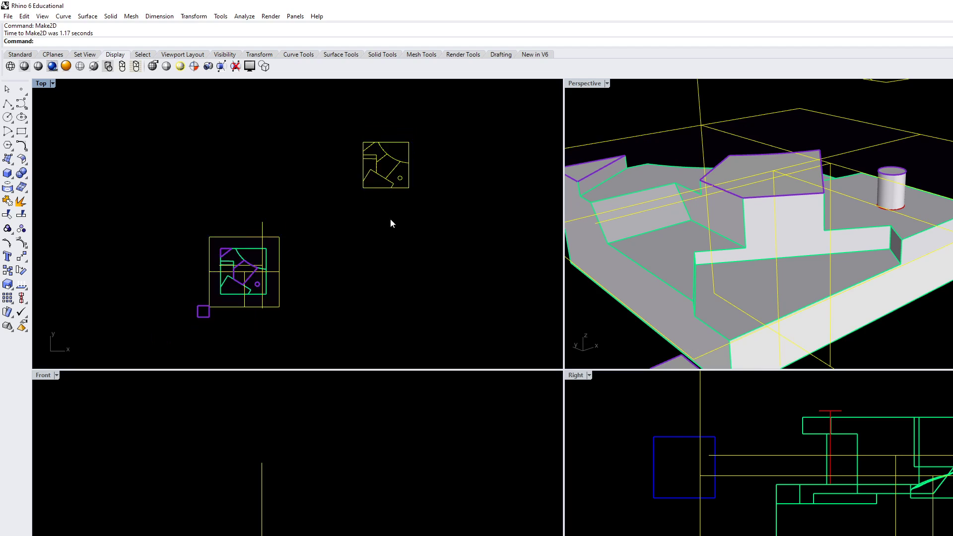
{"action": "left_click", "coordinate": [328, 302]}
{"action": "scroll", "coordinate": [382, 186], "scroll_direction": "up", "scroll_amount": 2}
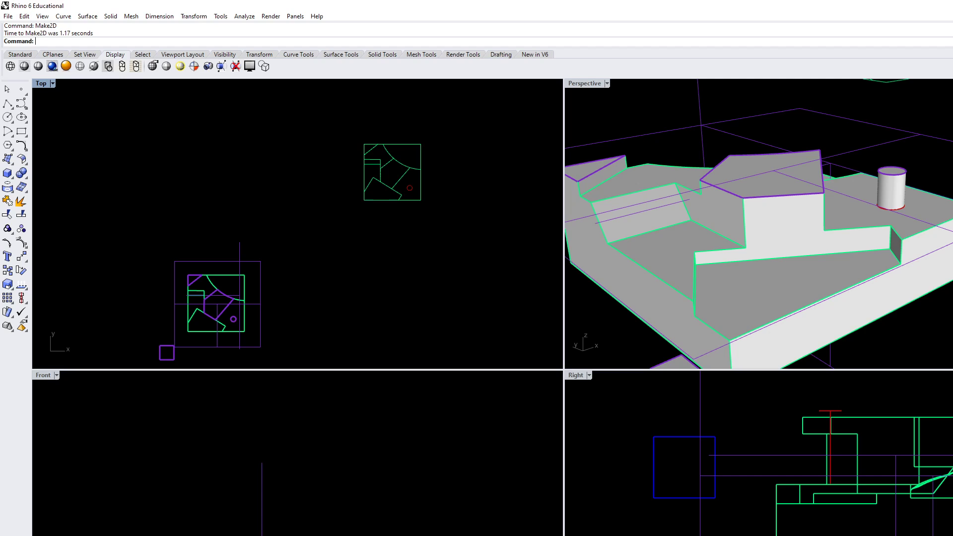
Step: Delete all curves of the 2D drawing generated from the block and cylinder
{"action": "right_click_drag", "start_coordinate": [398, 244], "coordinate": [396, 277]}
{"action": "scroll", "coordinate": [395, 275], "scroll_direction": "down", "scroll_amount": 2}
{"action": "mouse_move", "coordinate": [353, 162]}
{"action": "left_mouse_down"}
{"action": "mouse_move", "coordinate": [440, 266]}
{"action": "mouse_move", "coordinate": [452, 266]}
{"action": "left_mouse_up"}
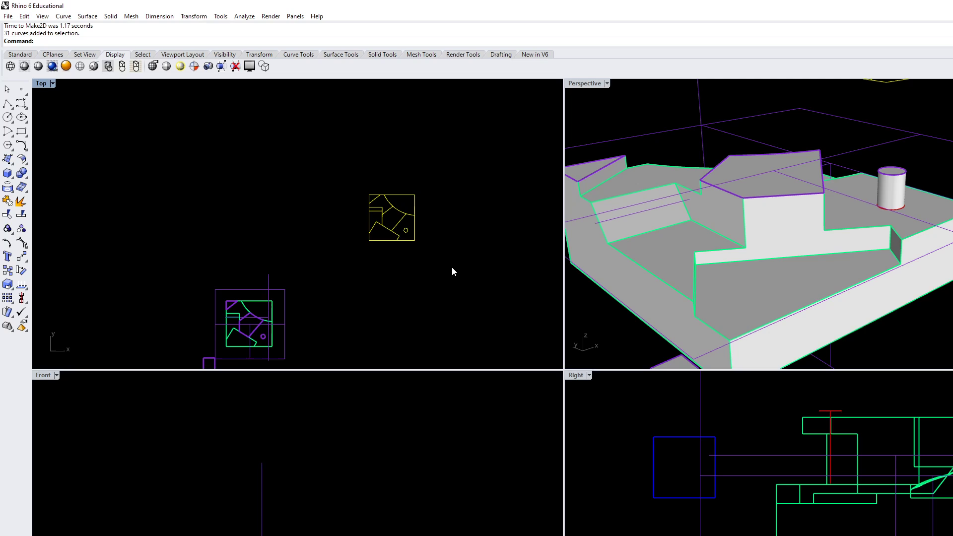
{"action": "key", "text": "Delete"}
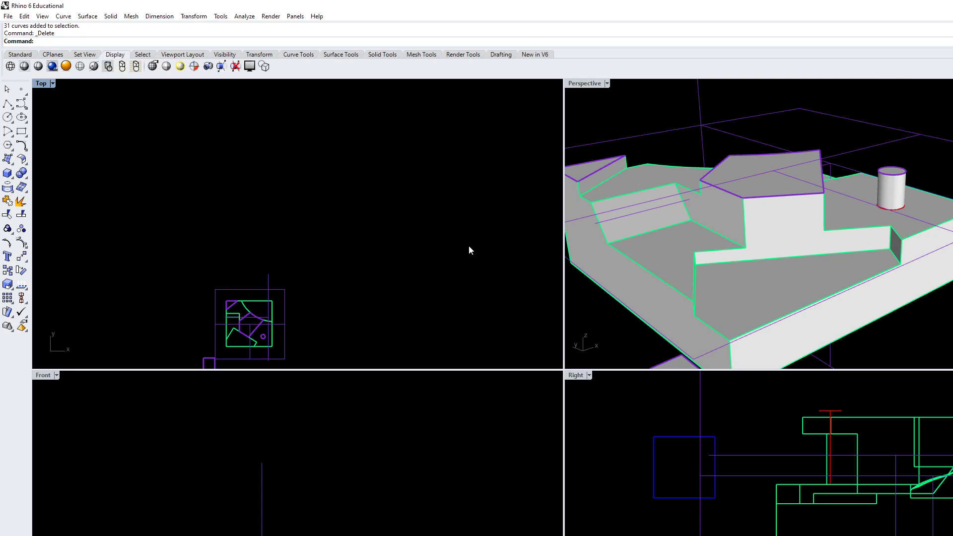
Step: Create a Make2D drawing of the Top view from the block, cylinder, separate box and both clipping planes, maintaining source layers
{"action": "right_click_drag", "start_coordinate": [493, 237], "coordinate": [525, 194]}
{"action": "scroll", "coordinate": [526, 193], "scroll_direction": "down", "scroll_amount": 2}
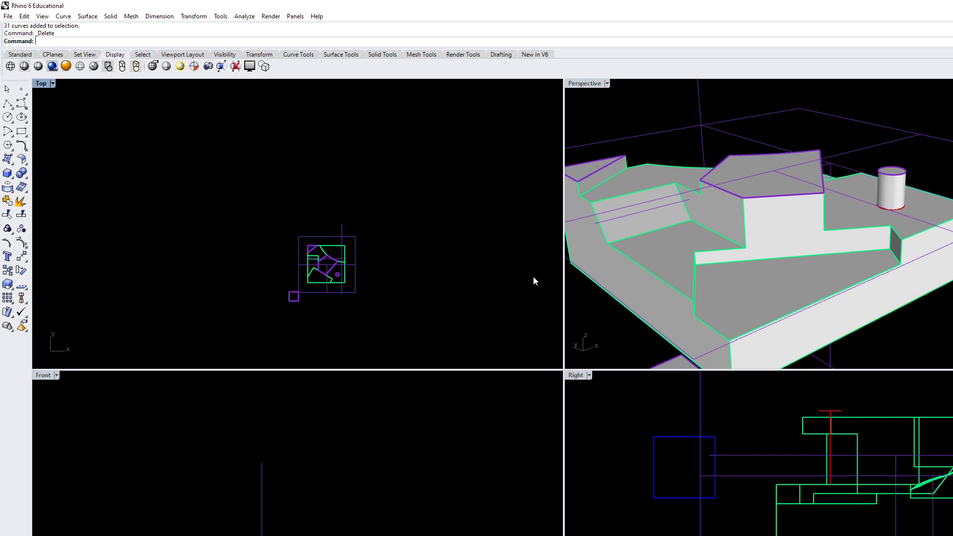
{"action": "left_click_drag", "start_coordinate": [267, 208], "coordinate": [424, 325]}
{"action": "type", "text": "Make2D"}
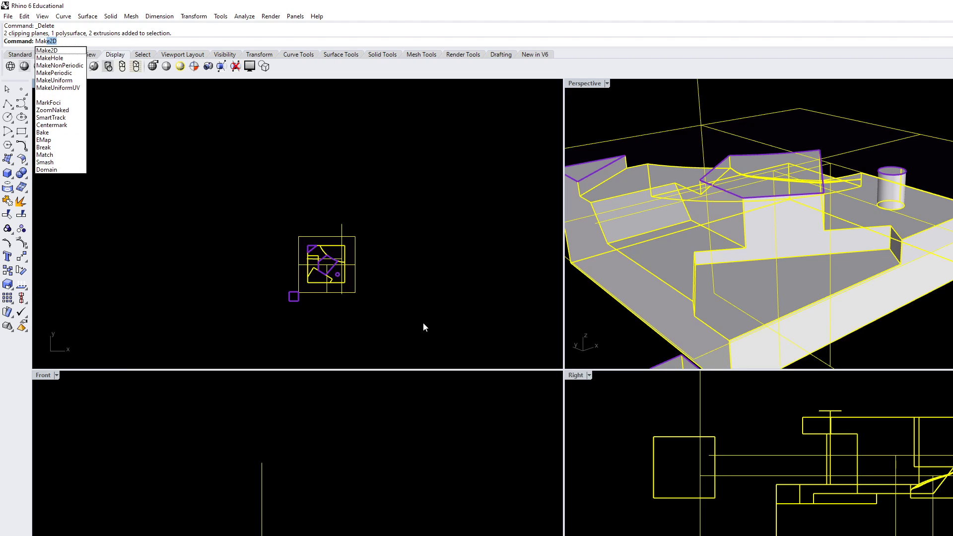
{"action": "key", "text": "Return"}
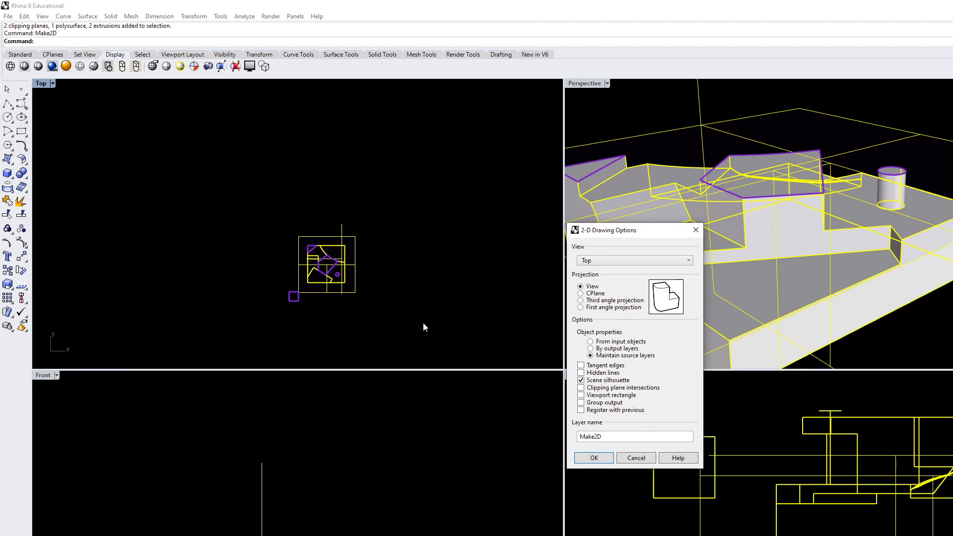
{"action": "left_click", "coordinate": [603, 456]}
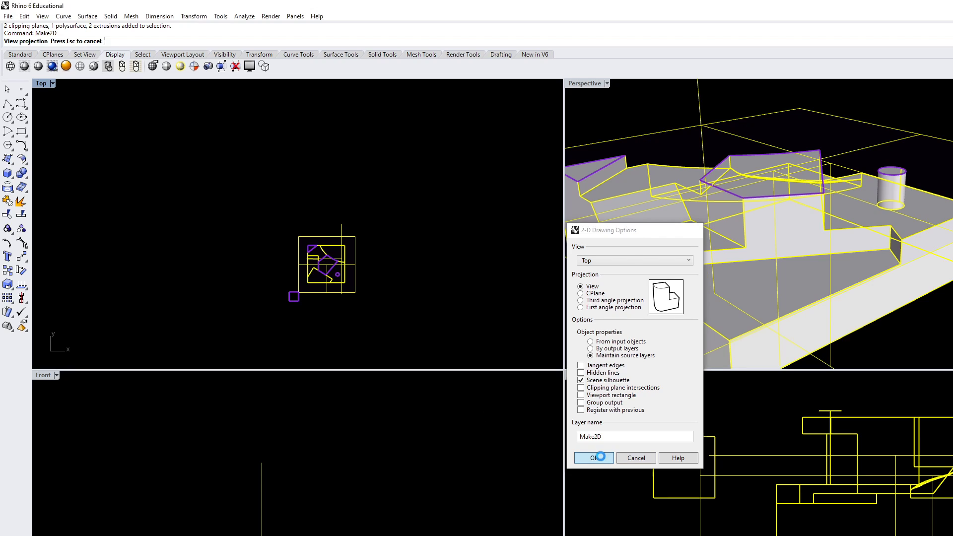
Step: Examine the new 2D drawing of the block and separate box in the Top view with its curves deselected
{"action": "right_click_drag", "start_coordinate": [454, 279], "coordinate": [265, 299]}
{"action": "scroll", "coordinate": [474, 212], "scroll_direction": "up", "scroll_amount": 6}
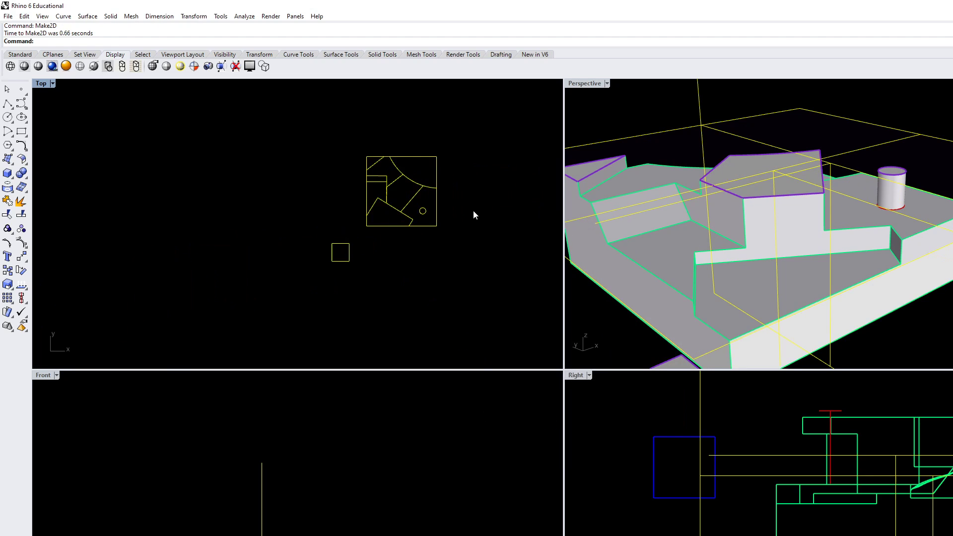
{"action": "left_click", "coordinate": [484, 209]}
{"action": "scroll", "coordinate": [384, 203], "scroll_direction": "up", "scroll_amount": 4}
{"action": "scroll", "coordinate": [391, 244], "scroll_direction": "down", "scroll_amount": 7}
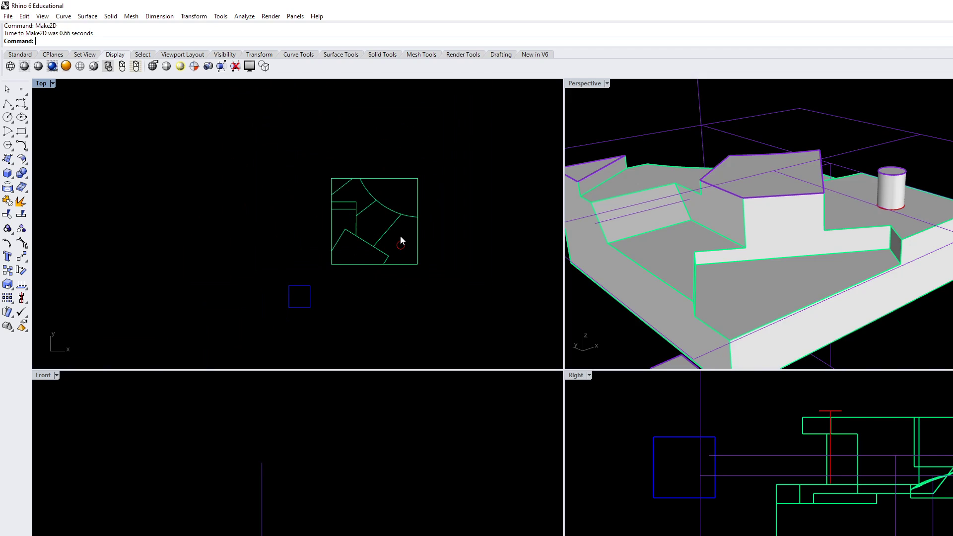
{"action": "scroll", "coordinate": [354, 263], "scroll_direction": "up", "scroll_amount": 5}
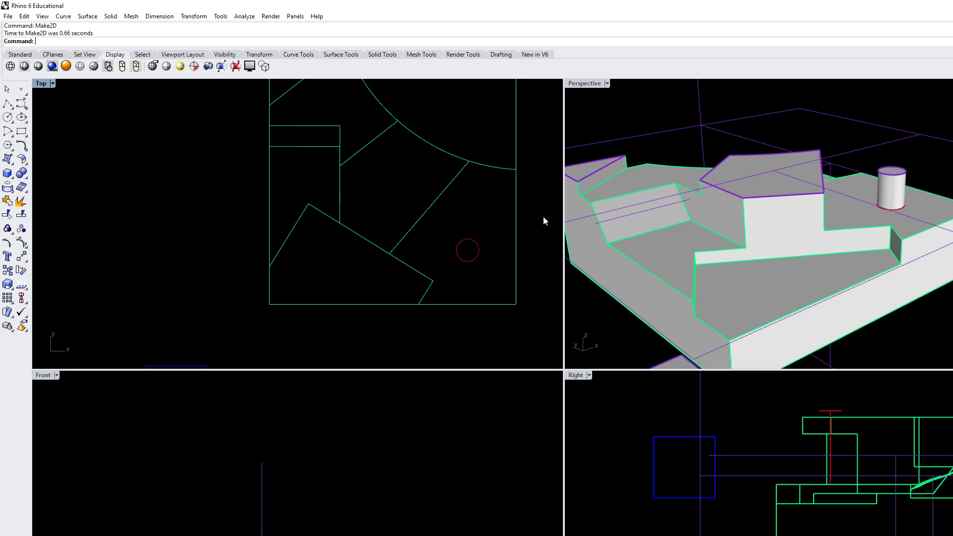
Step: Inspect the flat 2D drawing in the Perspective view by selecting one edge of the box outline and the cylinder's circle
{"action": "scroll", "coordinate": [770, 251], "scroll_direction": "down", "scroll_amount": 5}
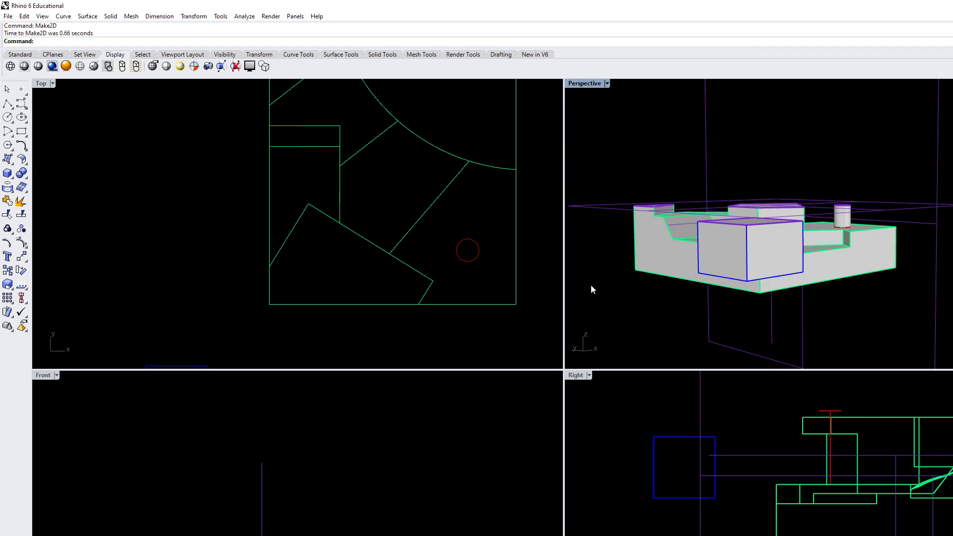
{"action": "right_click_drag", "start_coordinate": [819, 220], "coordinate": [804, 251]}
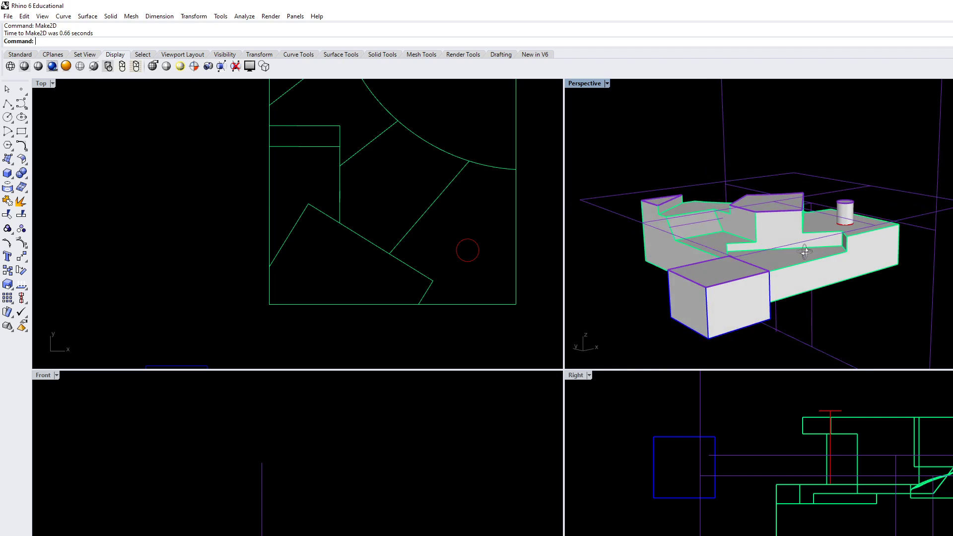
{"action": "scroll", "coordinate": [743, 261], "scroll_direction": "down", "scroll_amount": 6}
{"action": "mouse_move", "coordinate": [742, 260]}
{"action": "right_mouse_down"}
{"action": "mouse_move", "coordinate": [899, 230]}
{"action": "mouse_move", "coordinate": [893, 243]}
{"action": "mouse_move", "coordinate": [887, 231]}
{"action": "right_mouse_up"}
{"action": "scroll", "coordinate": [870, 313], "scroll_direction": "up", "scroll_amount": 5}
{"action": "left_click", "coordinate": [865, 308]}
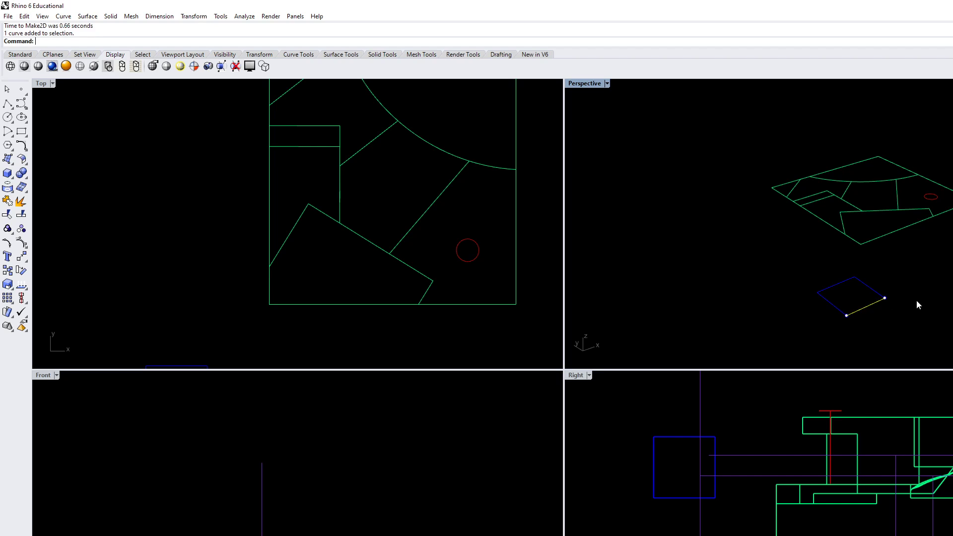
{"action": "left_click", "coordinate": [916, 300]}
{"action": "scroll", "coordinate": [916, 216], "scroll_direction": "up", "scroll_amount": 4}
{"action": "left_click", "coordinate": [911, 209]}
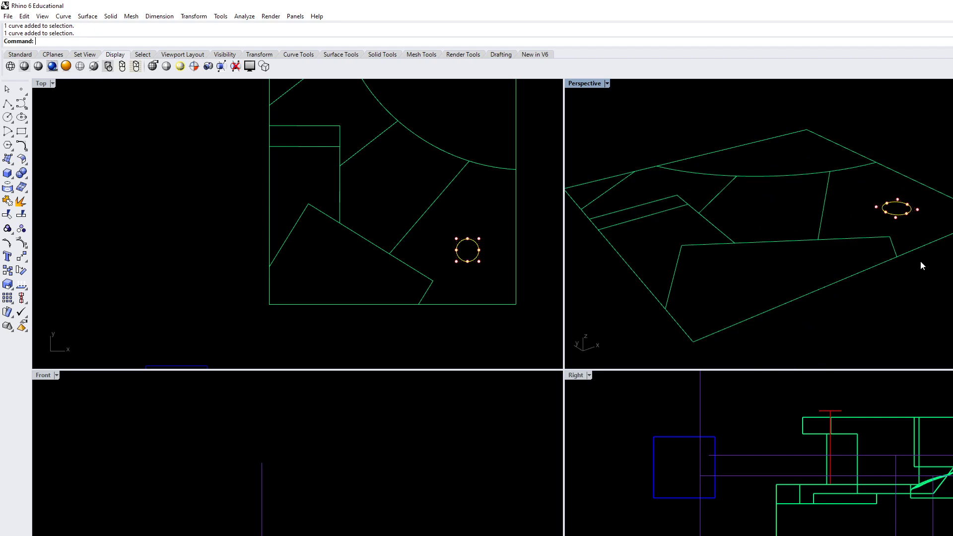
{"action": "scroll", "coordinate": [920, 261], "scroll_direction": "down", "scroll_amount": 2}
{"action": "left_click", "coordinate": [916, 288]}
{"action": "scroll", "coordinate": [417, 220], "scroll_direction": "down", "scroll_amount": 8}
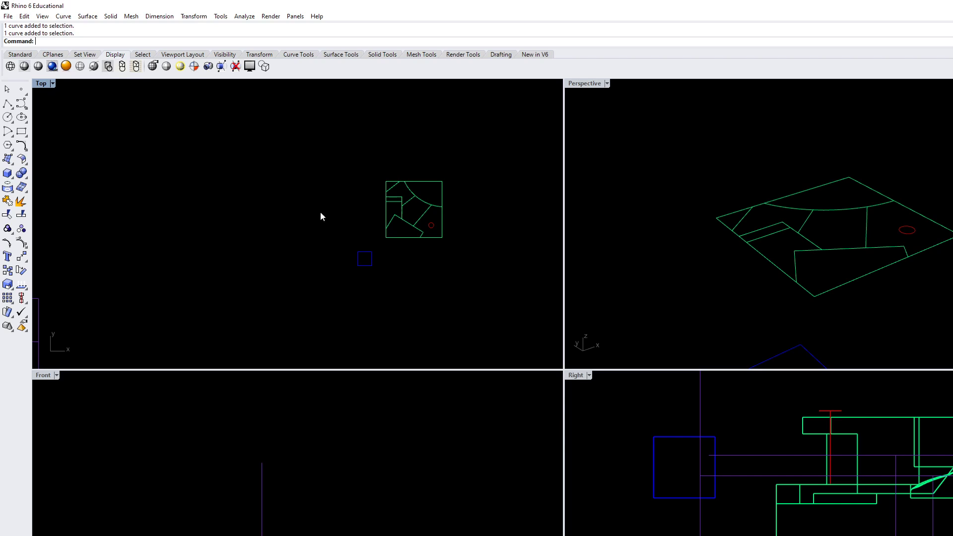
Step: Draw a rectangle in the Top view enclosing the block model, separate box and clipping planes as a ground-level cut reference
{"action": "scroll", "coordinate": [294, 238], "scroll_direction": "down", "scroll_amount": 3}
{"action": "right_click_drag", "start_coordinate": [200, 336], "coordinate": [295, 326]}
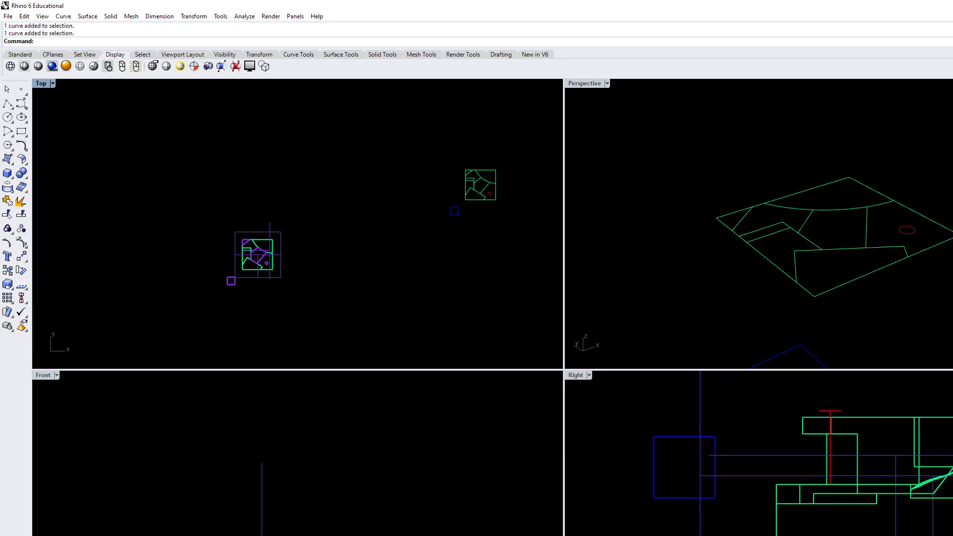
{"action": "right_click_drag", "start_coordinate": [285, 421], "coordinate": [329, 403]}
{"action": "scroll", "coordinate": [239, 261], "scroll_direction": "up", "scroll_amount": 5}
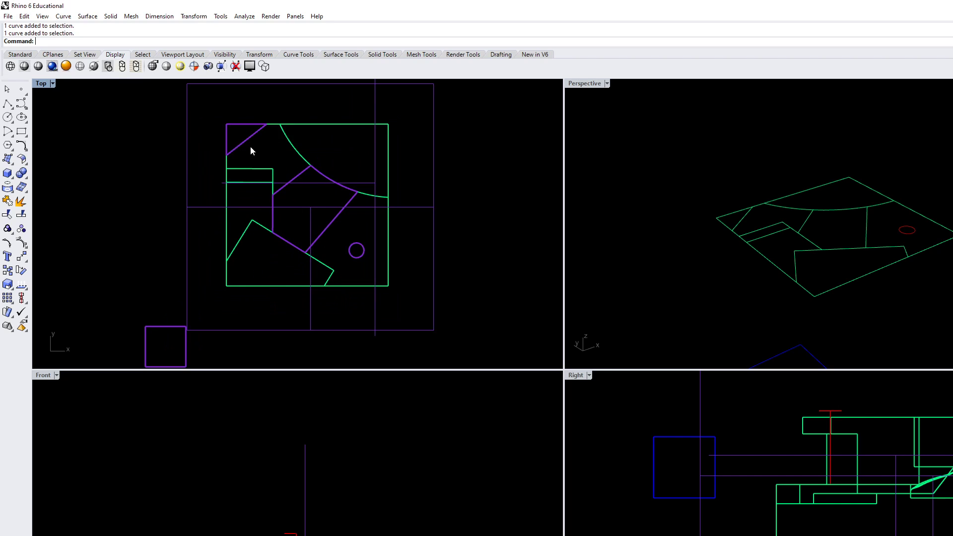
{"action": "right_click_drag", "start_coordinate": [323, 463], "coordinate": [298, 534]}
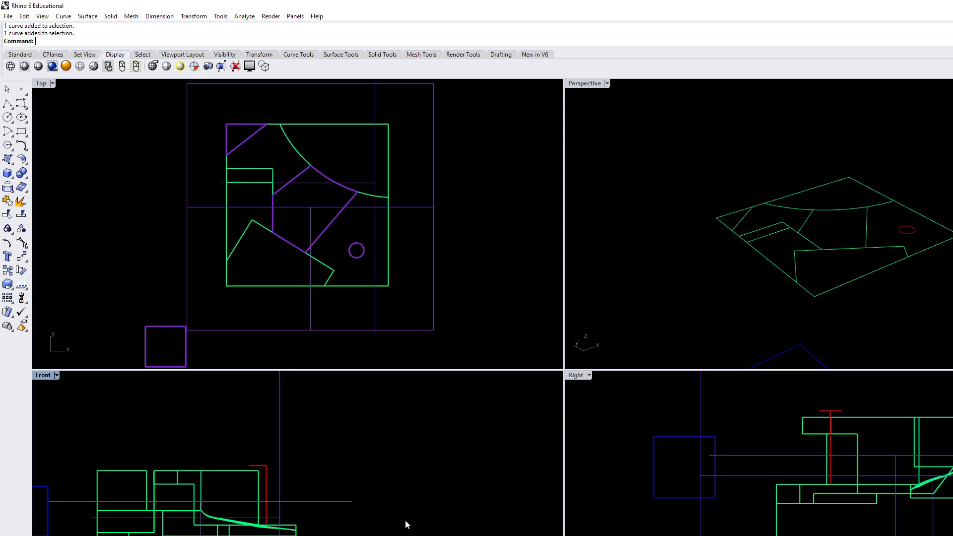
{"action": "scroll", "coordinate": [432, 514], "scroll_direction": "down", "scroll_amount": 3}
{"action": "scroll", "coordinate": [288, 440], "scroll_direction": "down", "scroll_amount": 3}
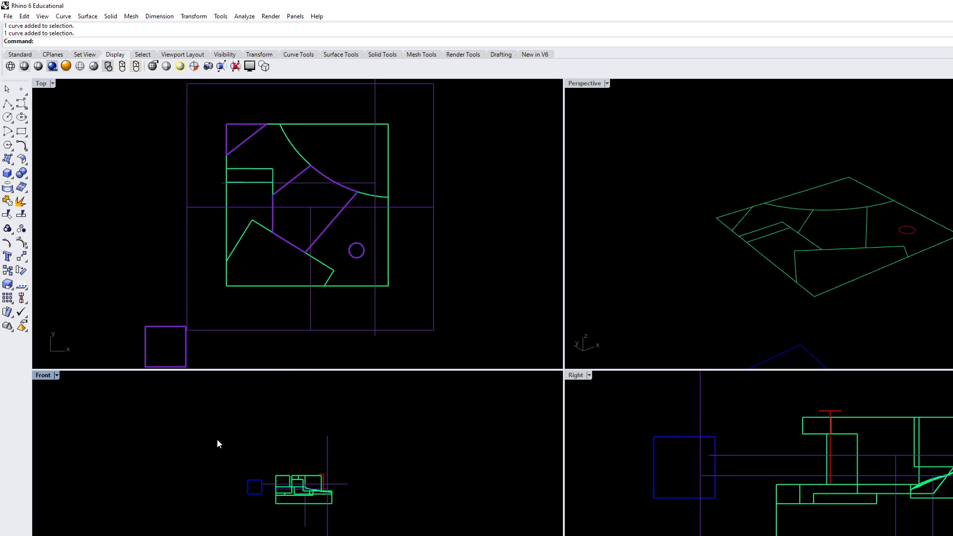
{"action": "scroll", "coordinate": [233, 228], "scroll_direction": "down", "scroll_amount": 6}
{"action": "type", "text": "rectangle"}
{"action": "key", "text": "Return"}
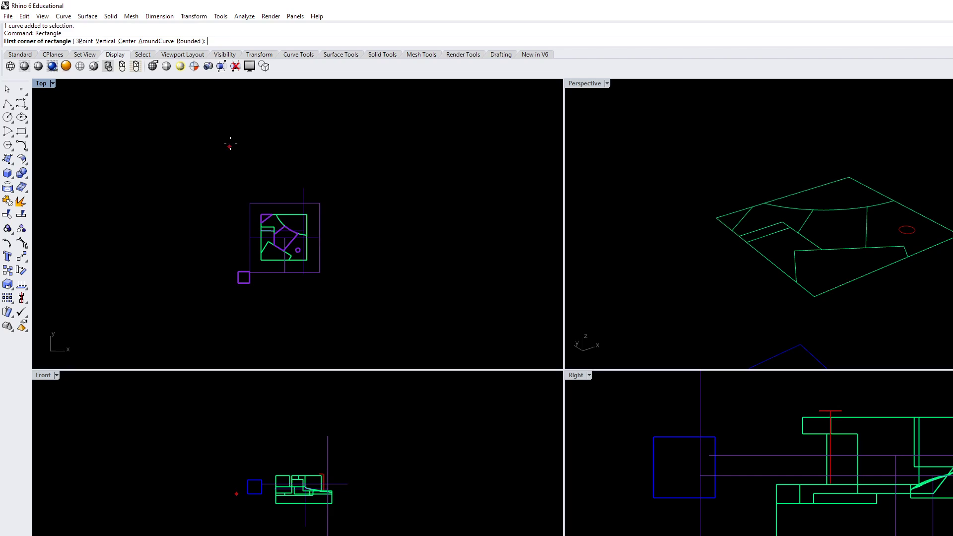
{"action": "left_click", "coordinate": [208, 172]}
{"action": "left_click", "coordinate": [378, 305]}
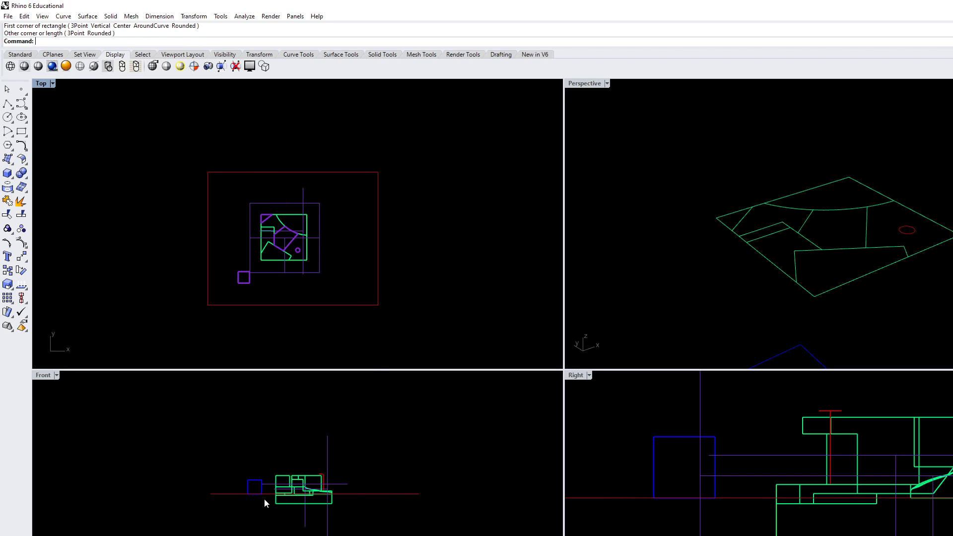
{"action": "scroll", "coordinate": [265, 499], "scroll_direction": "up", "scroll_amount": 2}
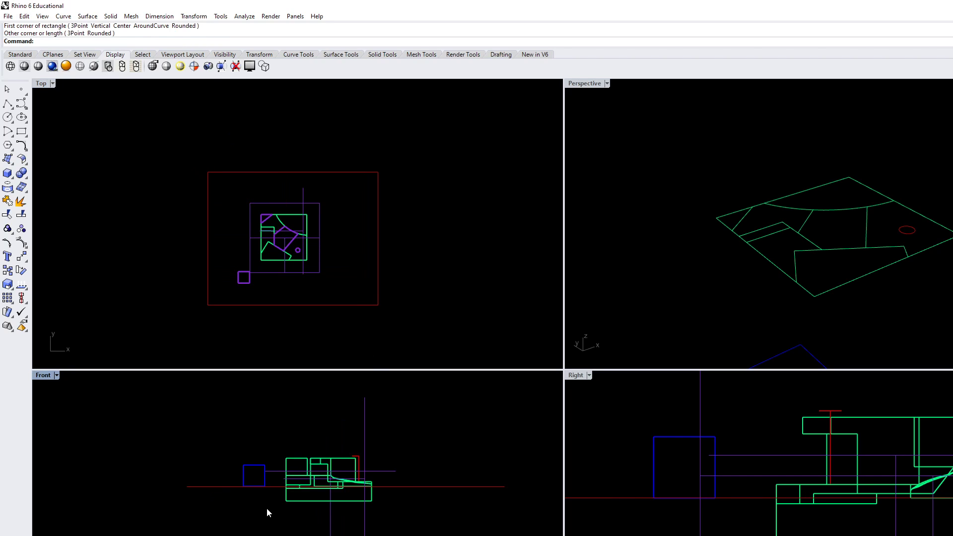
{"action": "left_click", "coordinate": [200, 486]}
{"action": "key", "text": "Escape"}
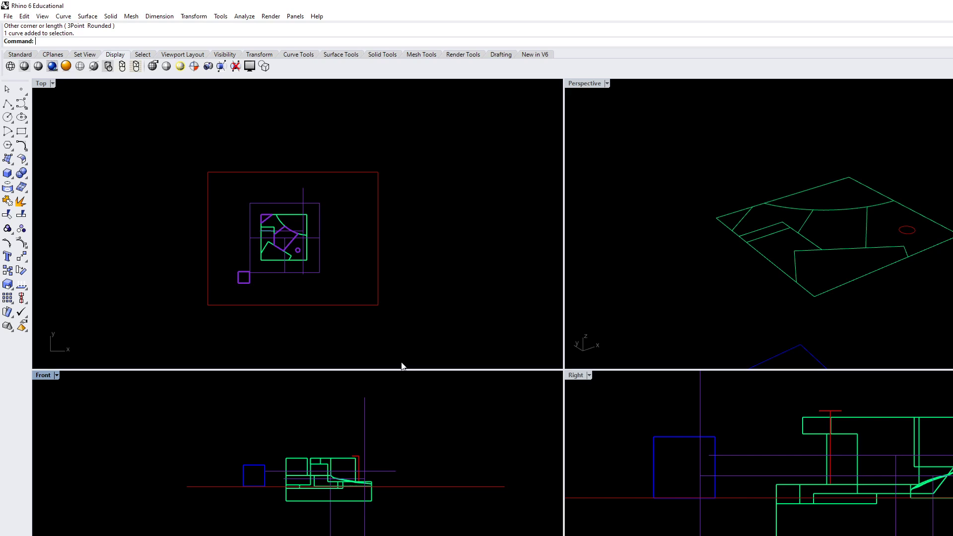
Step: Section the block, cylinder and separate box along the ground rectangle's line in the Front view
{"action": "scroll", "coordinate": [285, 237], "scroll_direction": "up", "scroll_amount": 2}
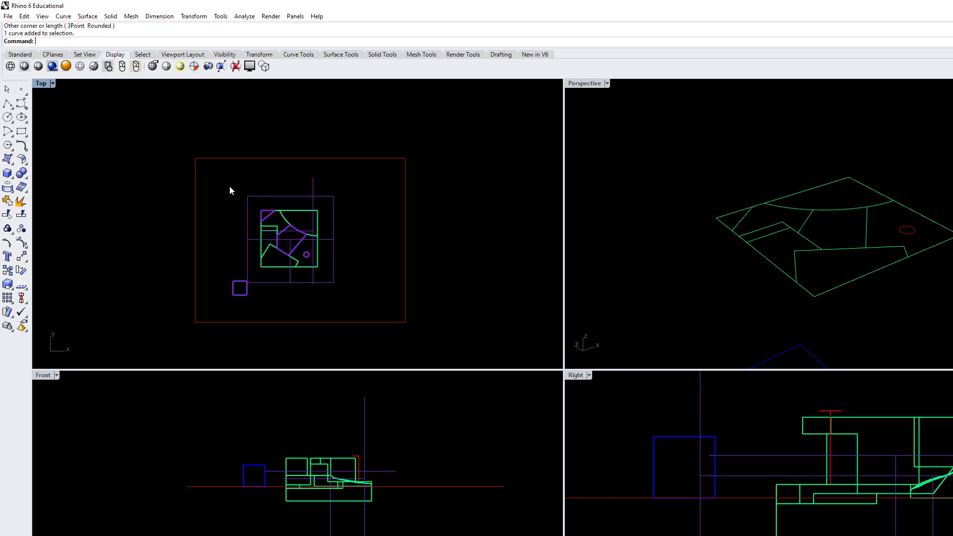
{"action": "type", "text": "ex"}
{"action": "key", "text": "BackSpace"}
{"action": "key", "text": "BackSpace"}
{"action": "key", "text": "BackSpace"}
{"action": "type", "text": "section"}
{"action": "key", "text": "Return"}
{"action": "left_click_drag", "start_coordinate": [223, 164], "coordinate": [387, 322]}
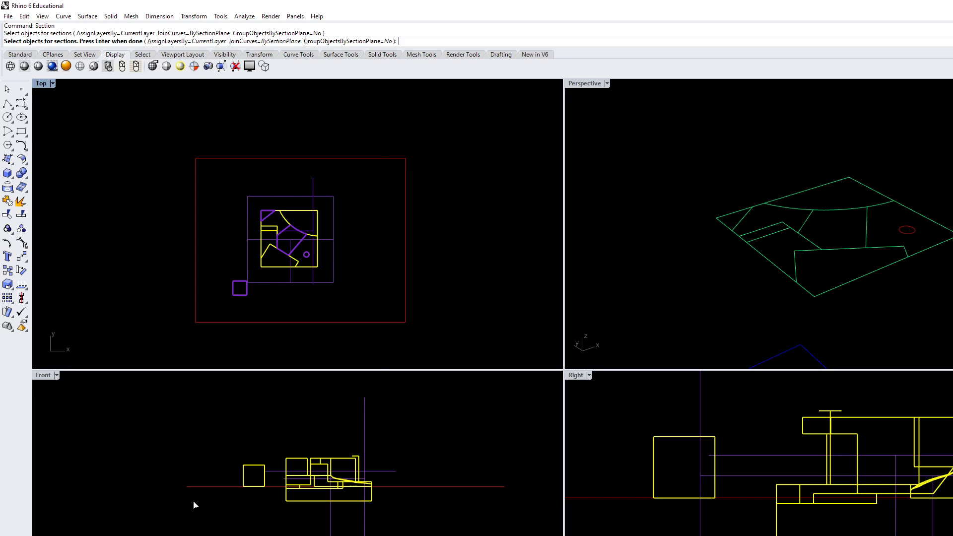
{"action": "key", "text": "Return"}
{"action": "left_click", "coordinate": [187, 487]}
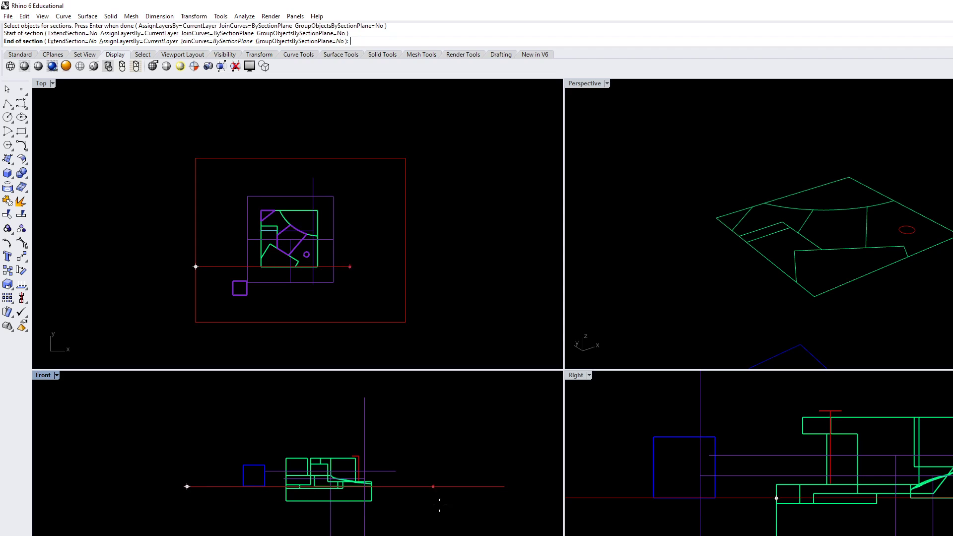
{"action": "left_click", "coordinate": [539, 500]}
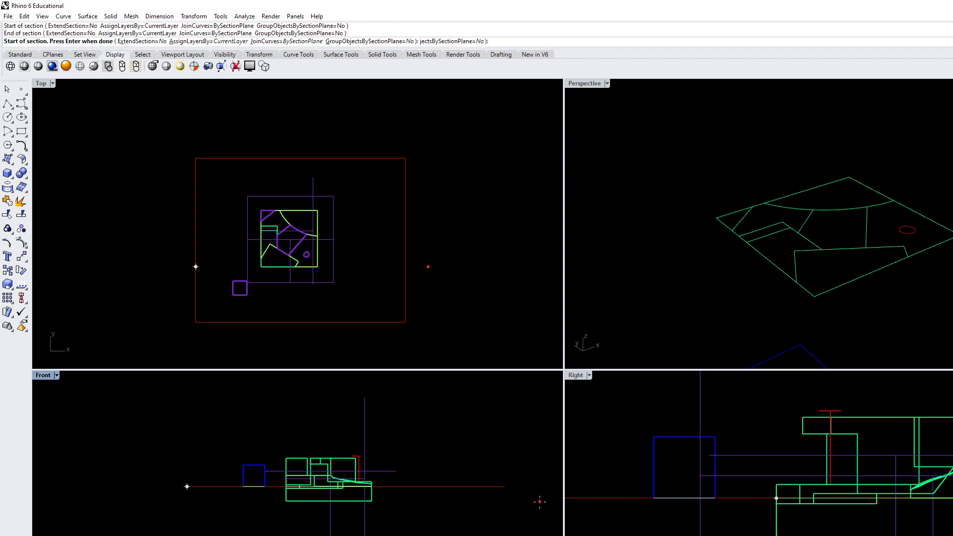
{"action": "scroll", "coordinate": [277, 262], "scroll_direction": "down", "scroll_amount": 3}
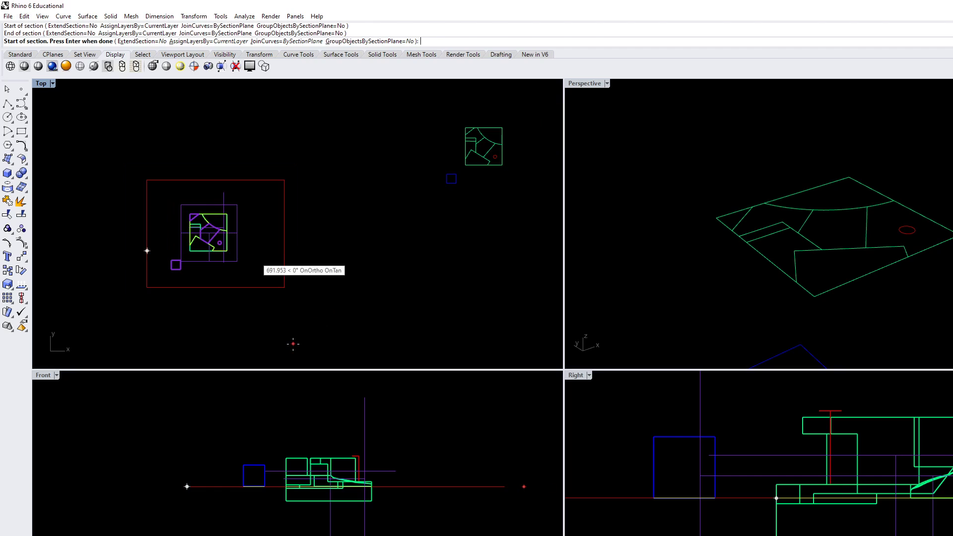
{"action": "type", "text": "mov"}
{"action": "key", "text": "Return"}
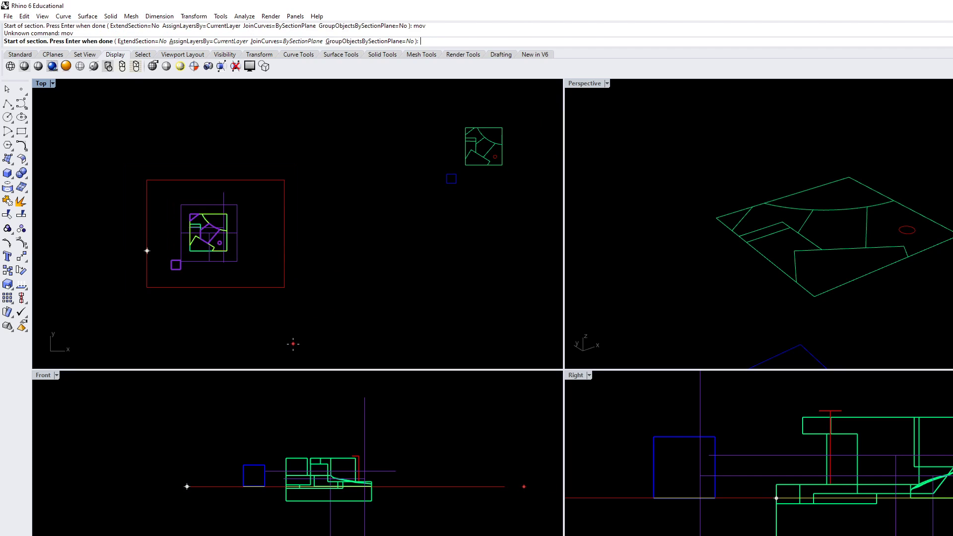
{"action": "key", "text": "Return"}
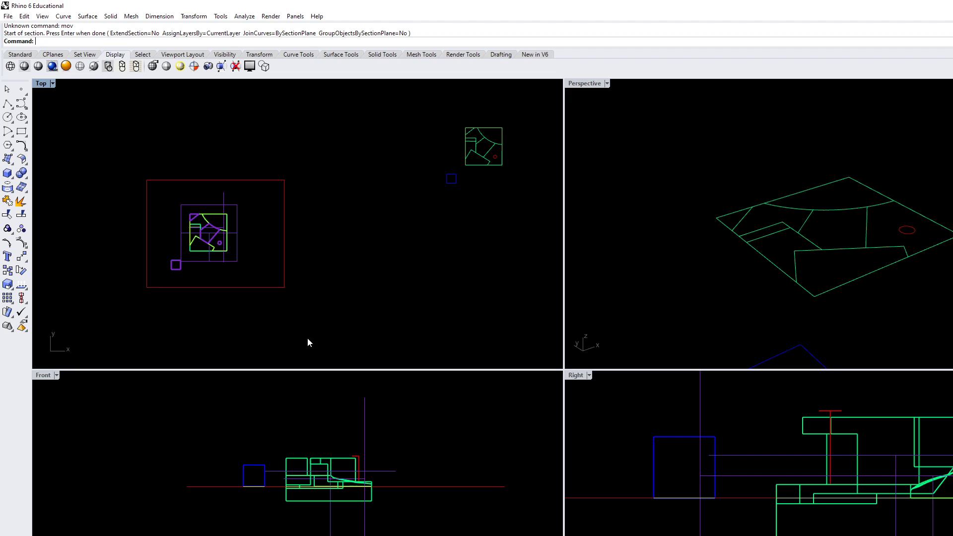
Step: Move the new section curves horizontally off the model to the area below the 2D drawing in the Top view
{"action": "type", "text": "move"}
{"action": "key", "text": "Return"}
{"action": "left_click", "coordinate": [198, 332]}
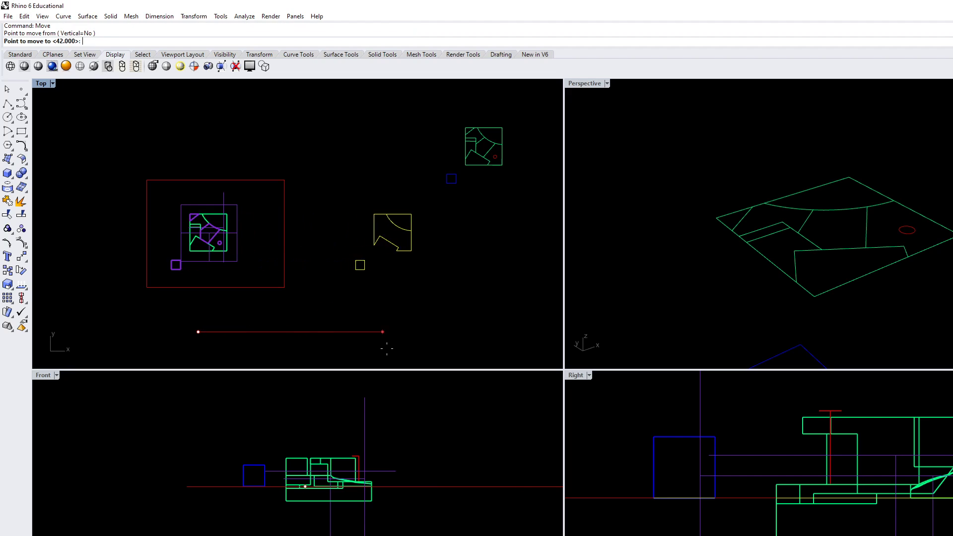
{"action": "left_click", "coordinate": [455, 351]}
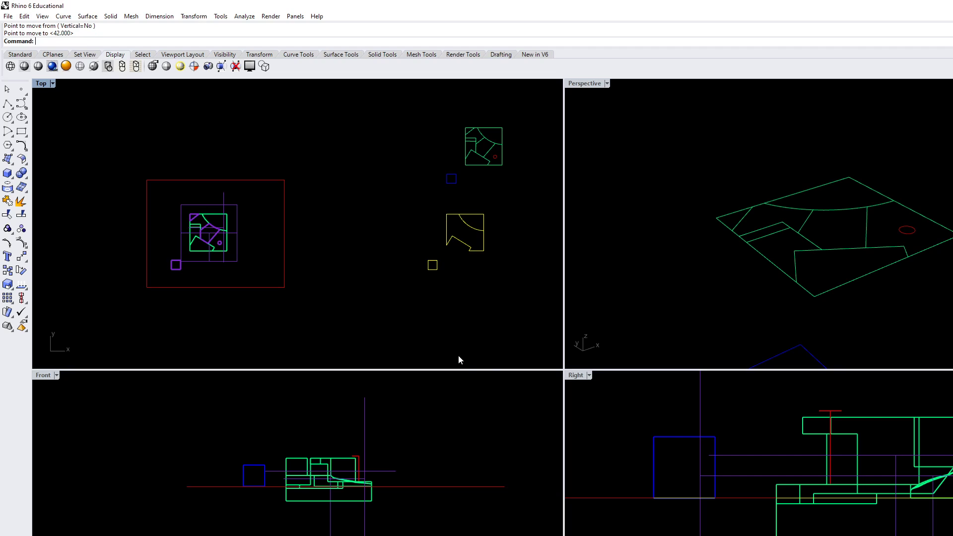
{"action": "left_click", "coordinate": [508, 321]}
Step: Move both section curves so the small square's lower-left corner snaps onto the matching corner of the box in the 2D drawing
{"action": "scroll", "coordinate": [537, 220], "scroll_direction": "up", "scroll_amount": 5}
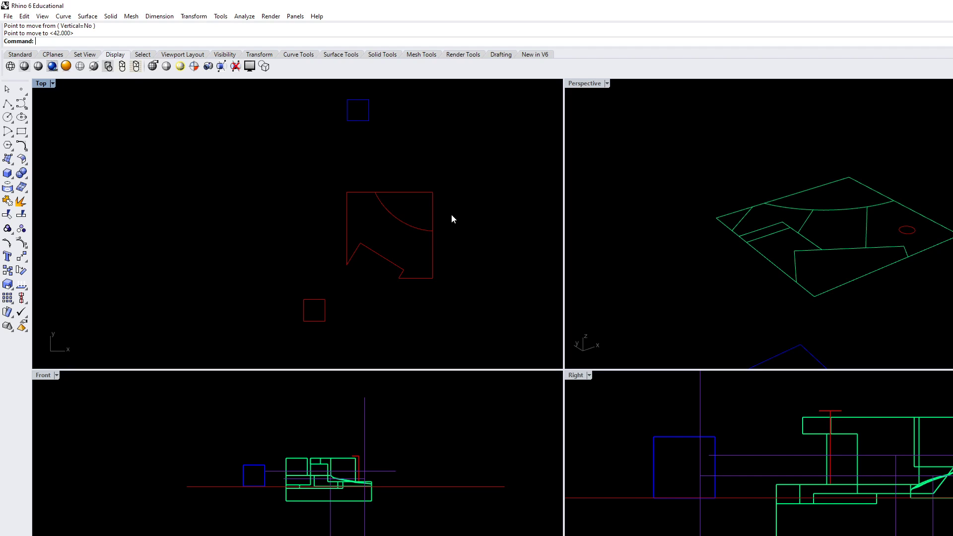
{"action": "scroll", "coordinate": [442, 261], "scroll_direction": "down", "scroll_amount": 3}
{"action": "left_click_drag", "start_coordinate": [376, 221], "coordinate": [504, 336]}
{"action": "scroll", "coordinate": [431, 268], "scroll_direction": "up", "scroll_amount": 4}
{"action": "type", "text": "move"}
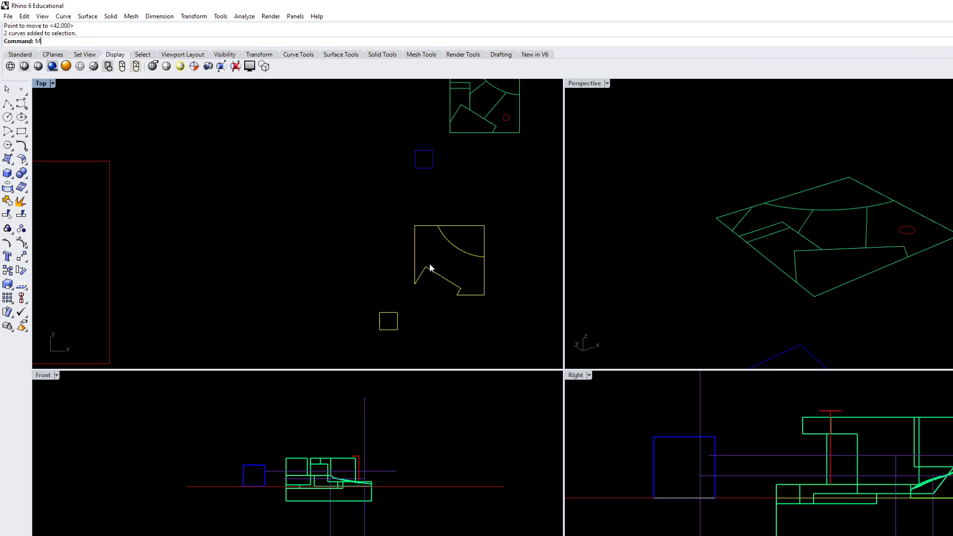
{"action": "key", "text": "Return"}
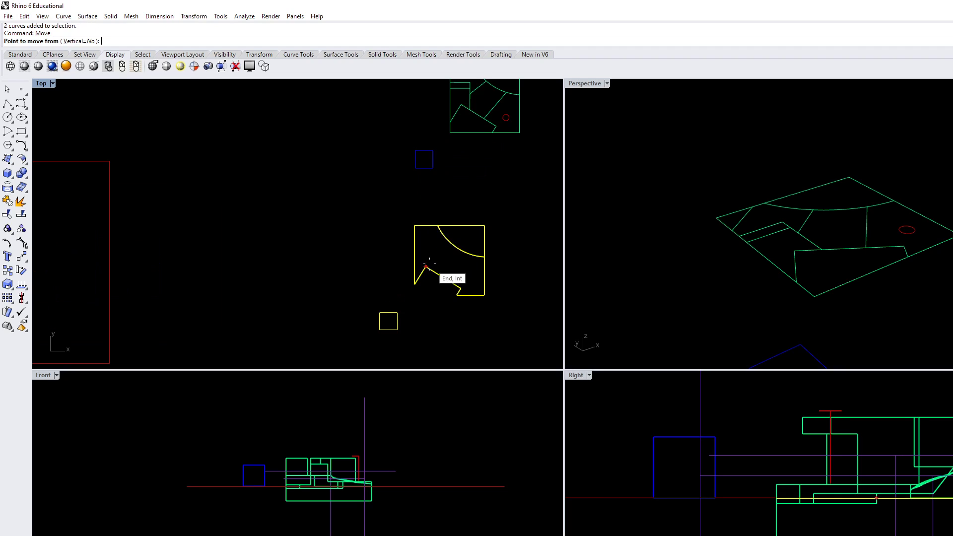
{"action": "left_click", "coordinate": [379, 329]}
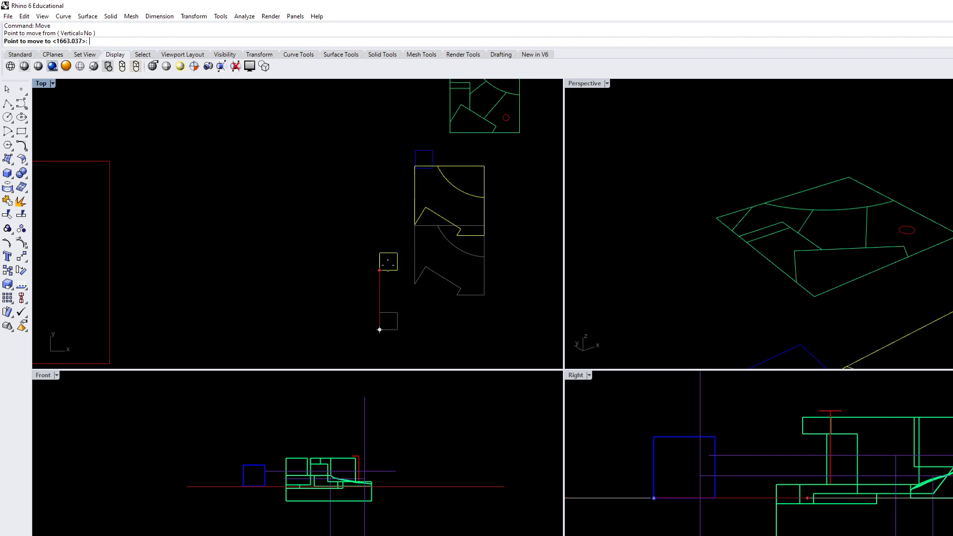
{"action": "left_click", "coordinate": [415, 168]}
{"action": "scroll", "coordinate": [427, 174], "scroll_direction": "up", "scroll_amount": 3}
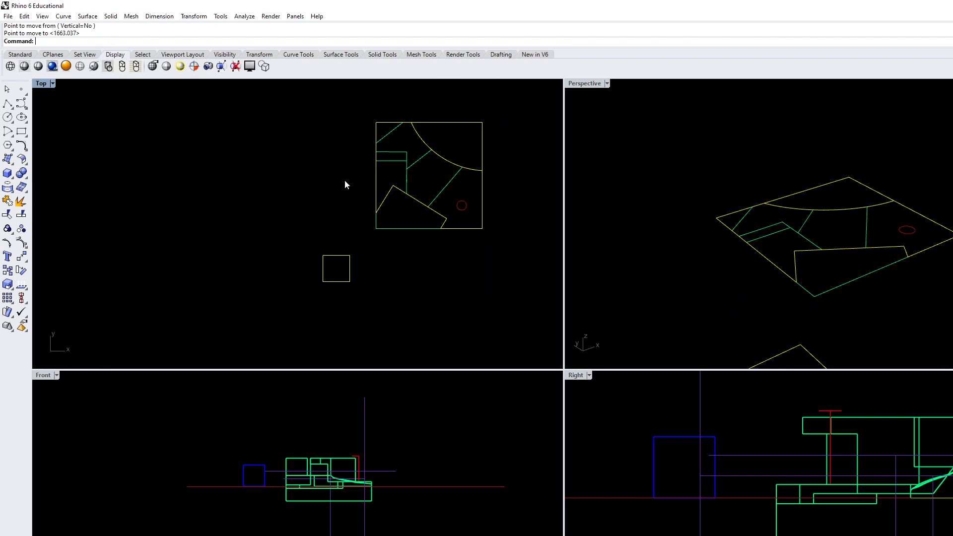
{"action": "scroll", "coordinate": [345, 185], "scroll_direction": "down", "scroll_amount": 2}
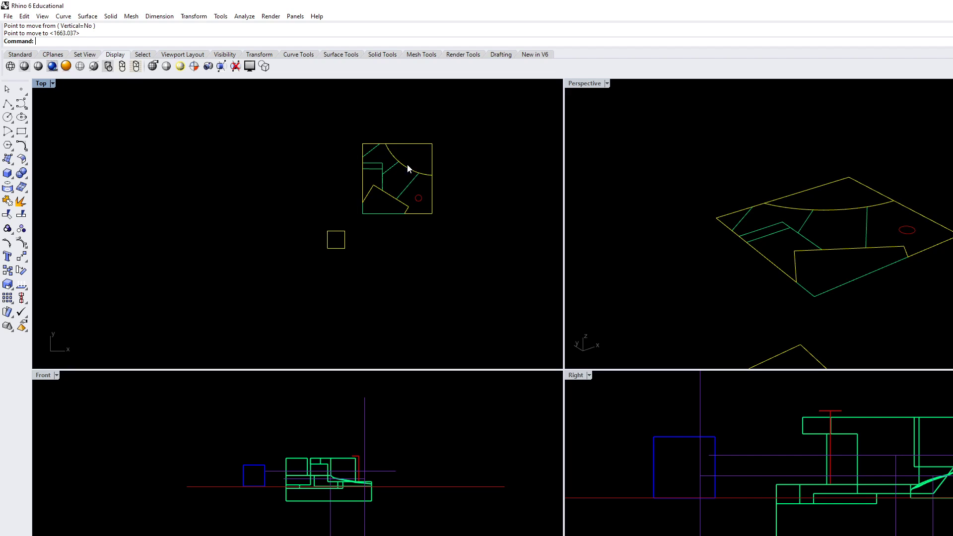
Step: Set the section curves' layer color to pink with RGB 217, 125, 196
{"action": "scroll", "coordinate": [364, 204], "scroll_direction": "up", "scroll_amount": 2}
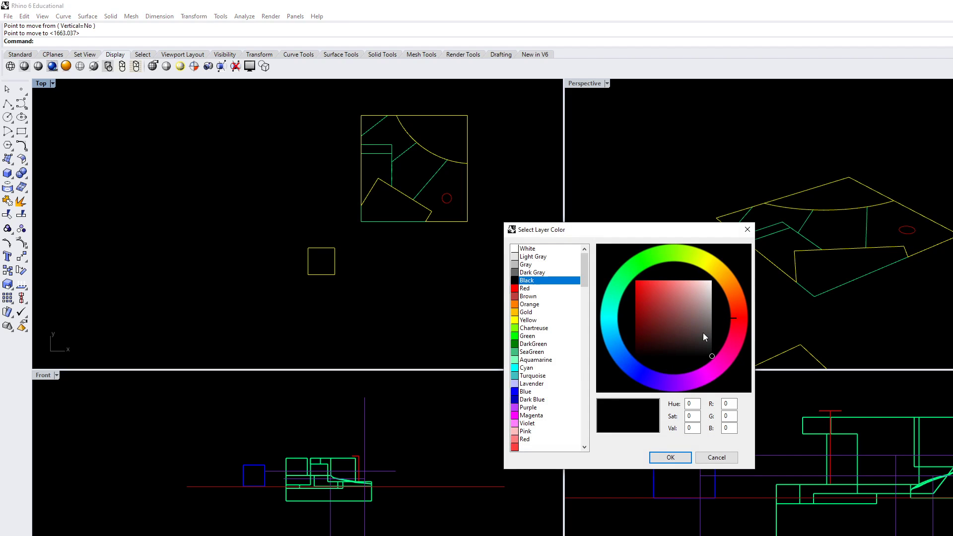
{"action": "left_click", "coordinate": [680, 291]}
{"action": "left_click", "coordinate": [715, 362]}
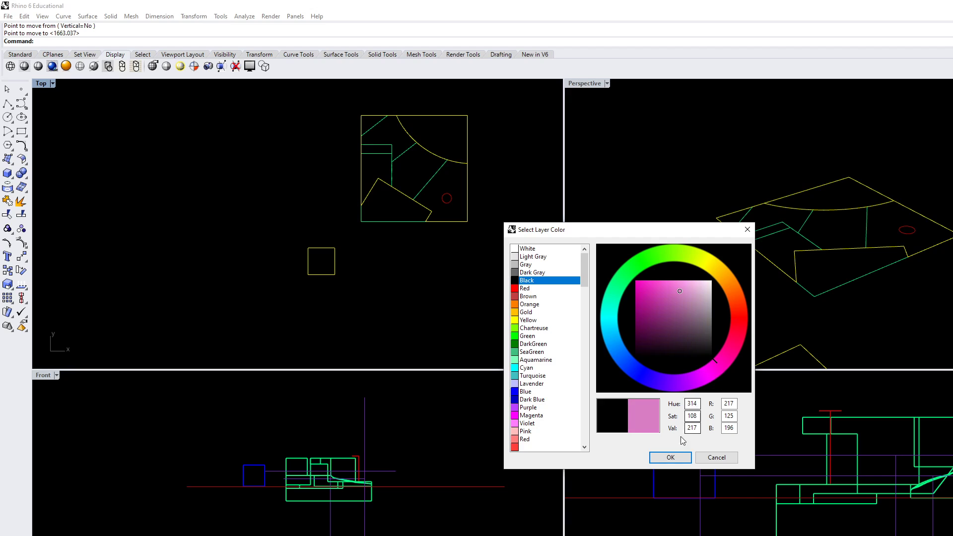
{"action": "left_click", "coordinate": [670, 457]}
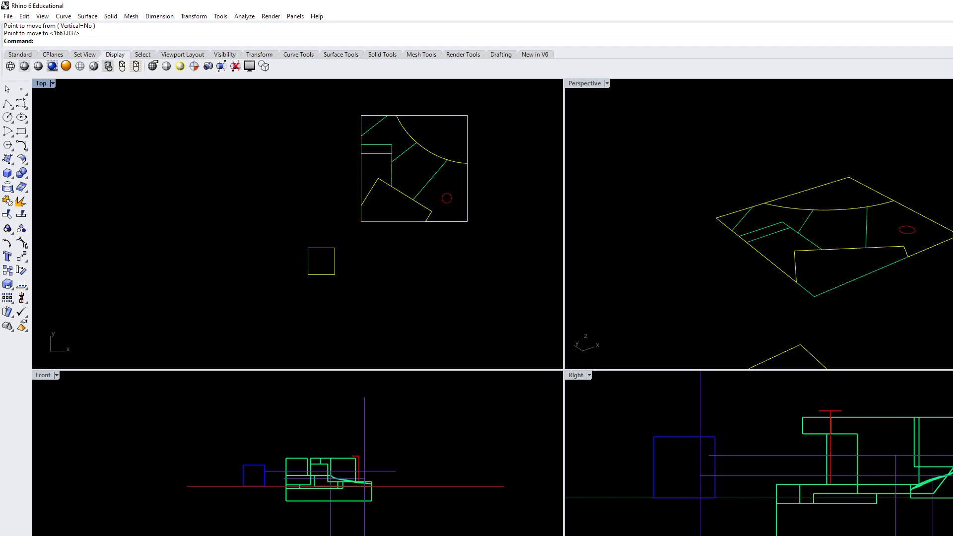
{"action": "left_click", "coordinate": [453, 298]}
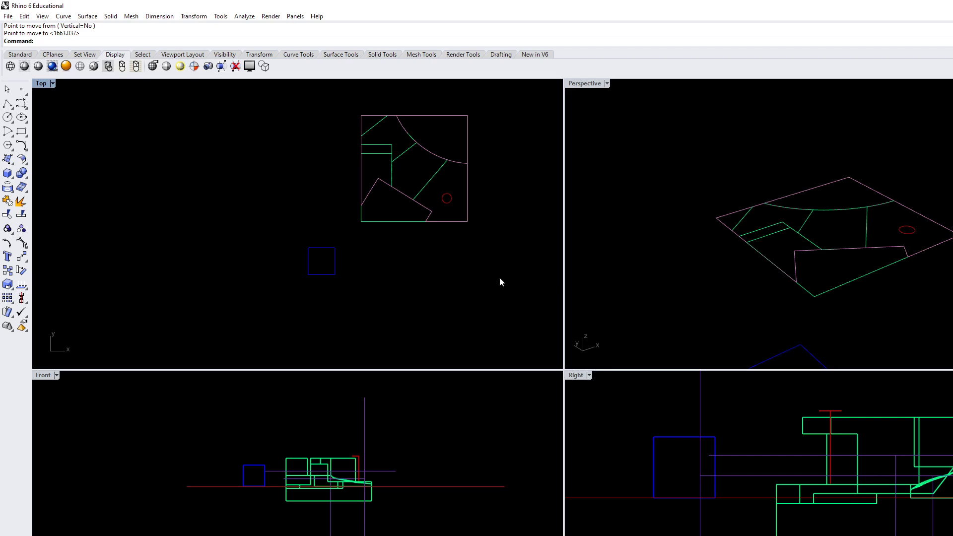
Step: Examine the recolored 2D drawing and the sectioned 3D model with its ground rectangle and clipping planes in the Top and Perspective views
{"action": "right_click_drag", "start_coordinate": [501, 263], "coordinate": [457, 284]}
{"action": "right_click_drag", "start_coordinate": [782, 278], "coordinate": [800, 276]}
{"action": "scroll", "coordinate": [800, 277], "scroll_direction": "down", "scroll_amount": 5}
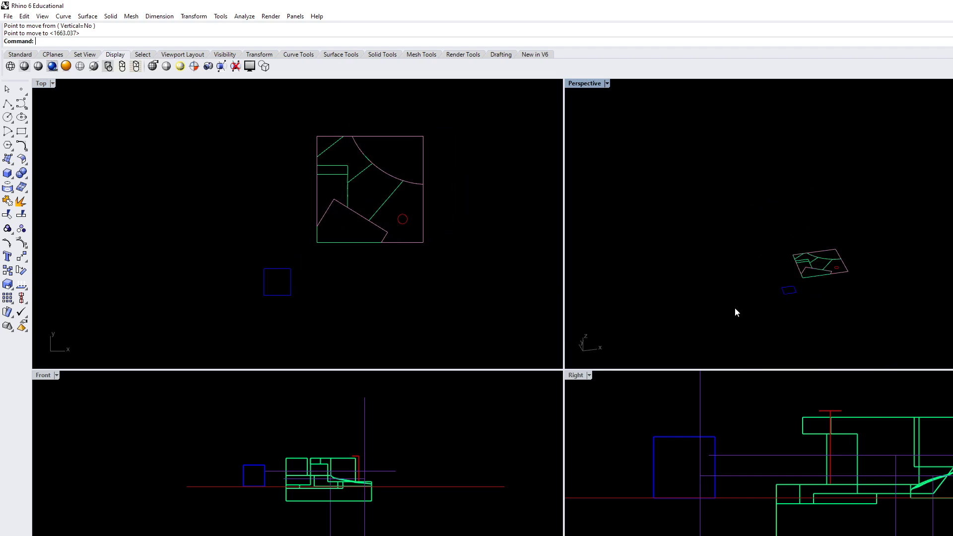
{"action": "right_click_drag", "start_coordinate": [326, 284], "coordinate": [358, 272]}
{"action": "scroll", "coordinate": [316, 247], "scroll_direction": "down", "scroll_amount": 16}
{"action": "right_click_drag", "start_coordinate": [270, 251], "coordinate": [325, 243]}
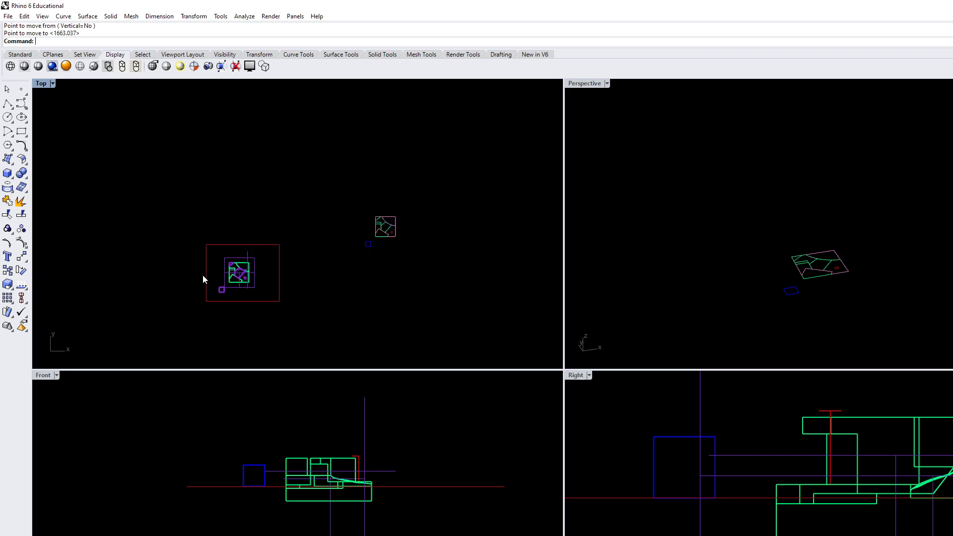
{"action": "scroll", "coordinate": [220, 277], "scroll_direction": "up", "scroll_amount": 6}
{"action": "right_click_drag", "start_coordinate": [781, 324], "coordinate": [704, 310]}
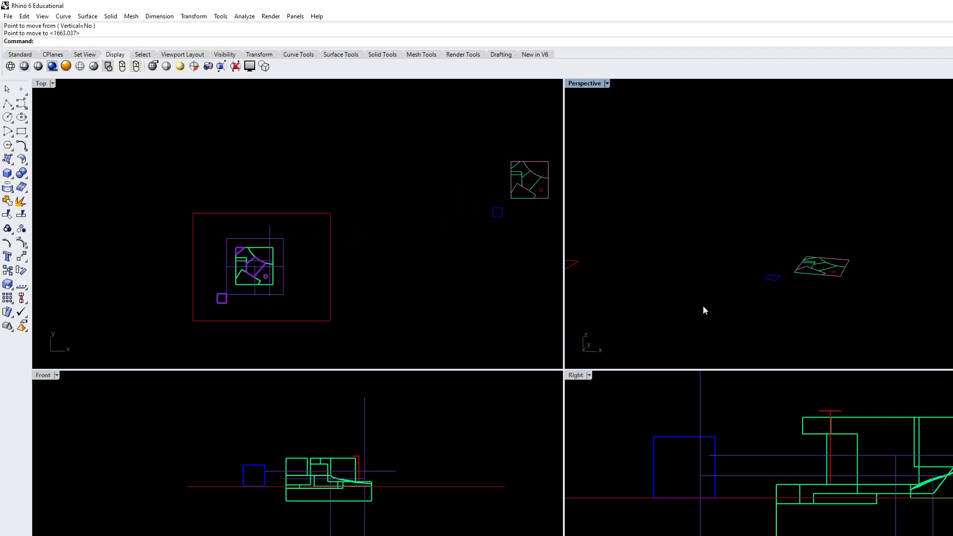
{"action": "right_click_drag", "start_coordinate": [253, 259], "coordinate": [273, 252]}
{"action": "scroll", "coordinate": [790, 264], "scroll_direction": "down", "scroll_amount": 11}
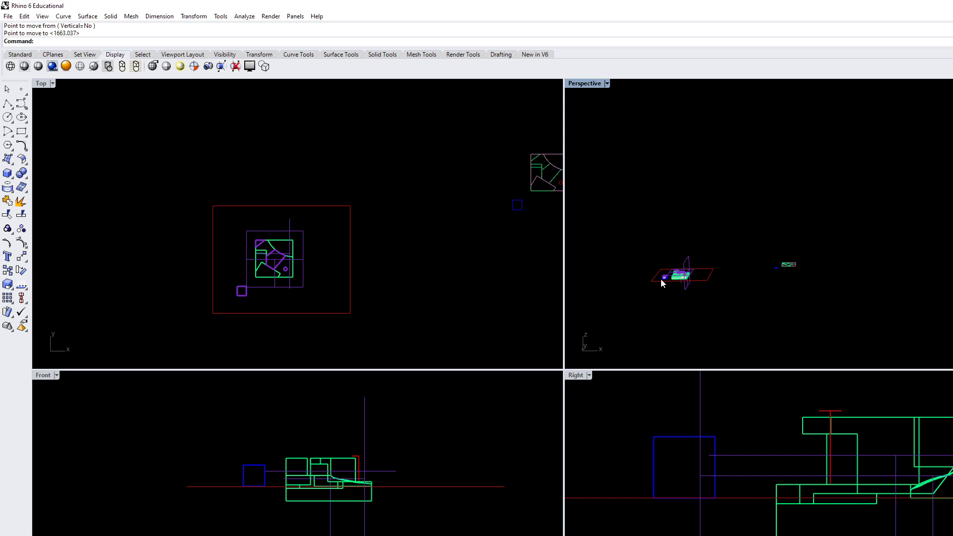
{"action": "scroll", "coordinate": [662, 278], "scroll_direction": "up", "scroll_amount": 15}
{"action": "right_click_drag", "start_coordinate": [670, 288], "coordinate": [719, 303]}
{"action": "scroll", "coordinate": [739, 265], "scroll_direction": "down", "scroll_amount": 5}
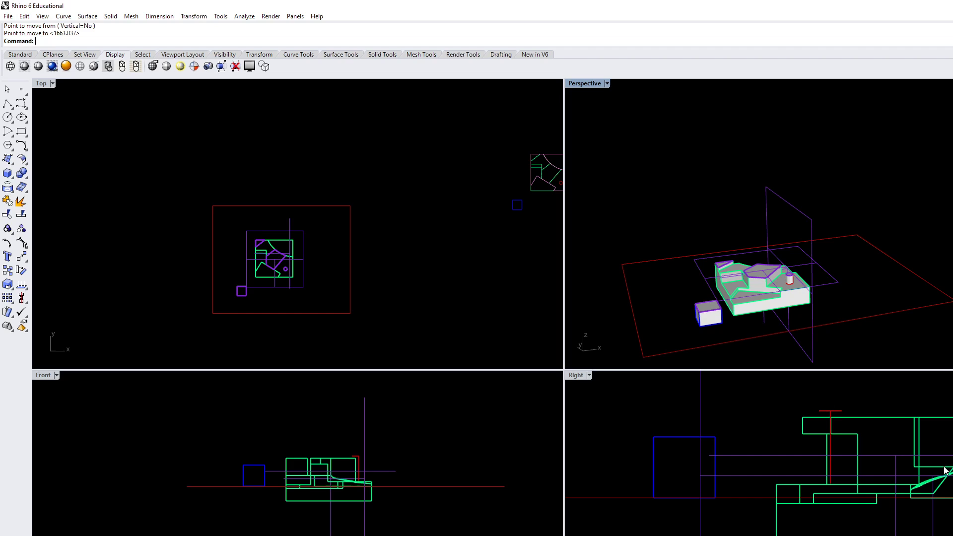
{"action": "right_click_drag", "start_coordinate": [874, 304], "coordinate": [862, 389]}
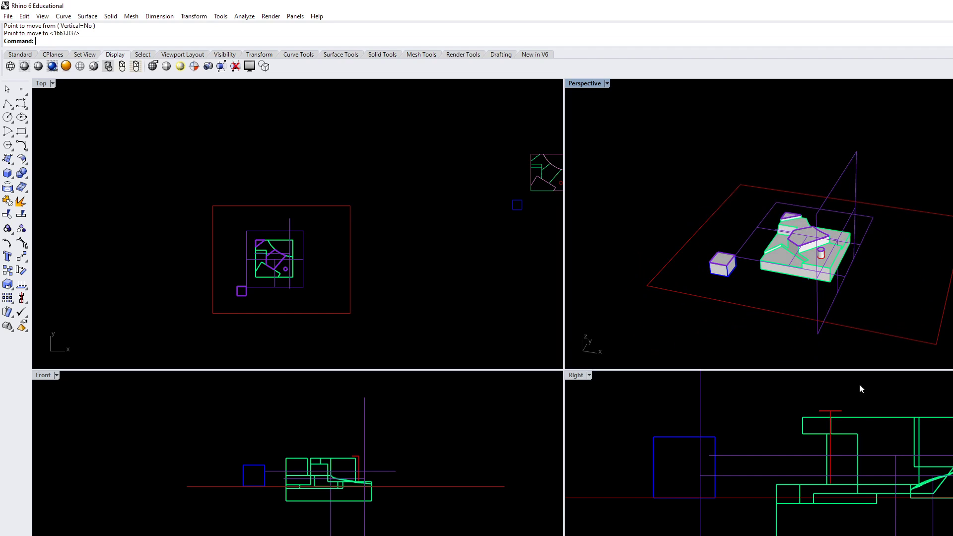